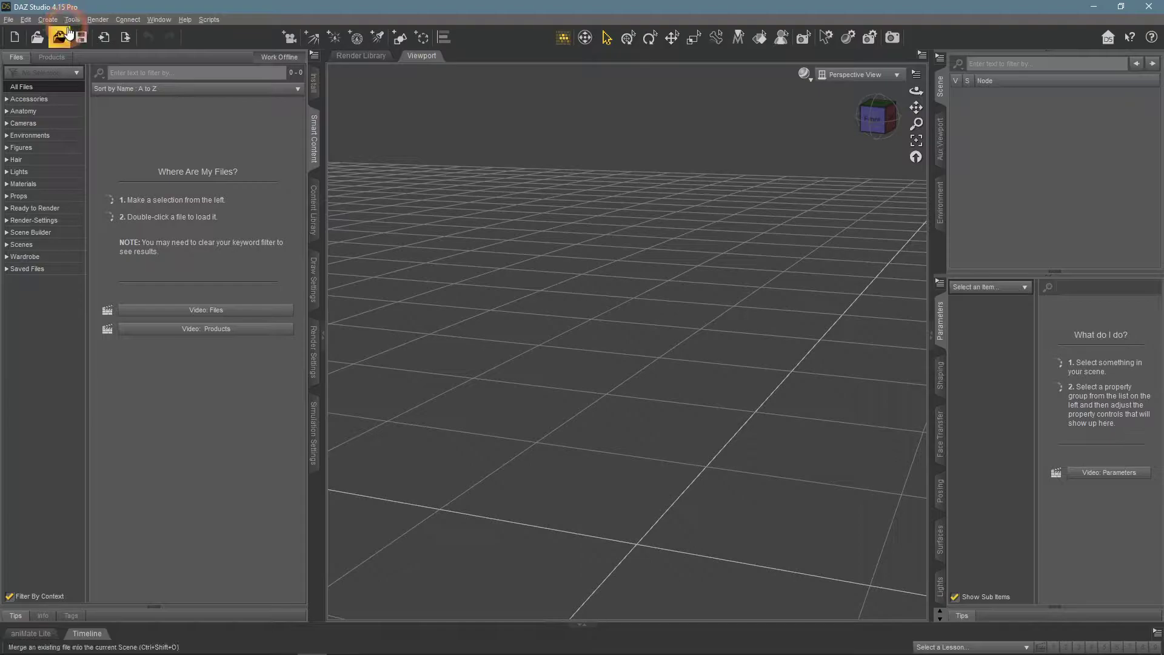
Step: Add a 1 m cube primitive at the world centre and select it
left_click(399, 41)
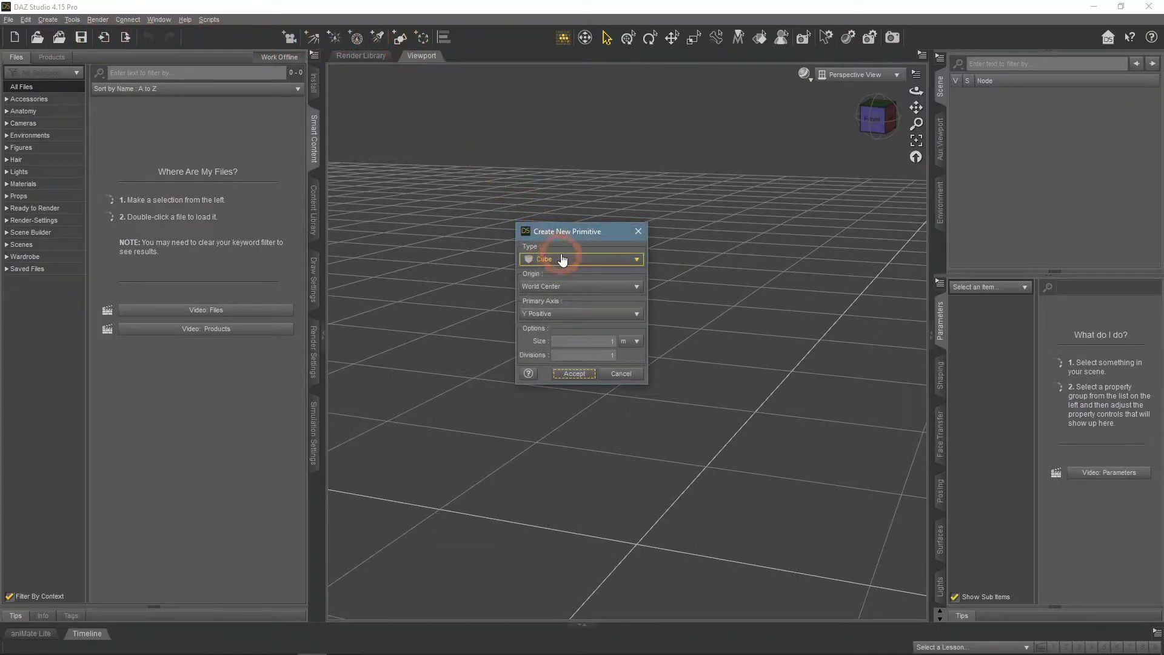
left_click(576, 374)
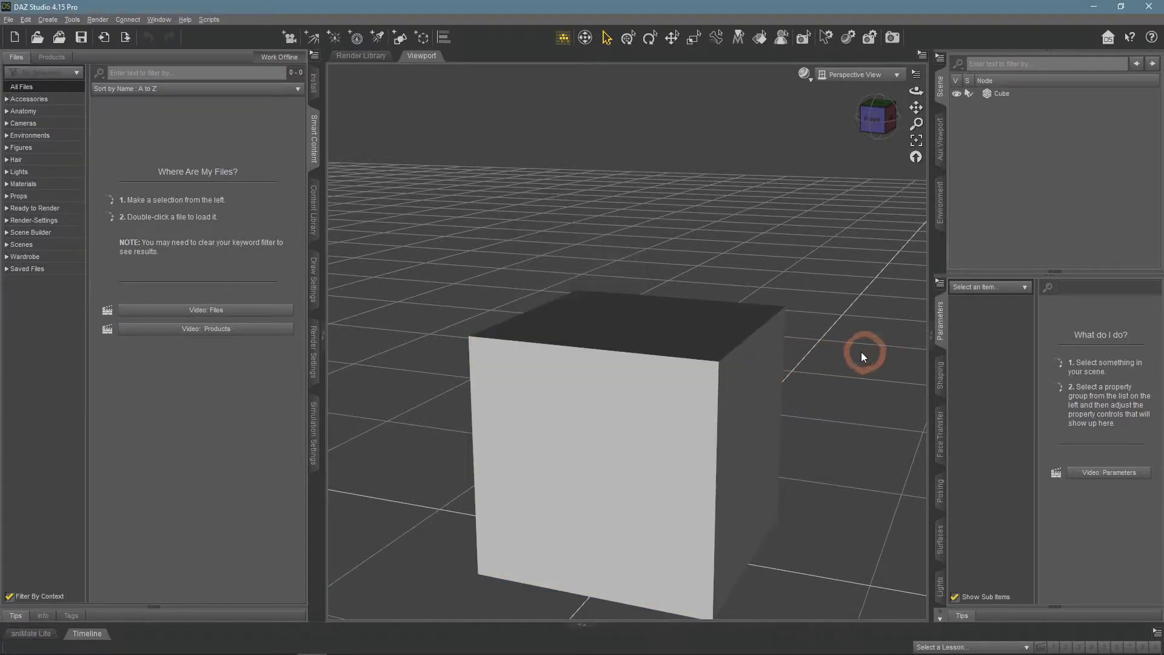
left_click(719, 376)
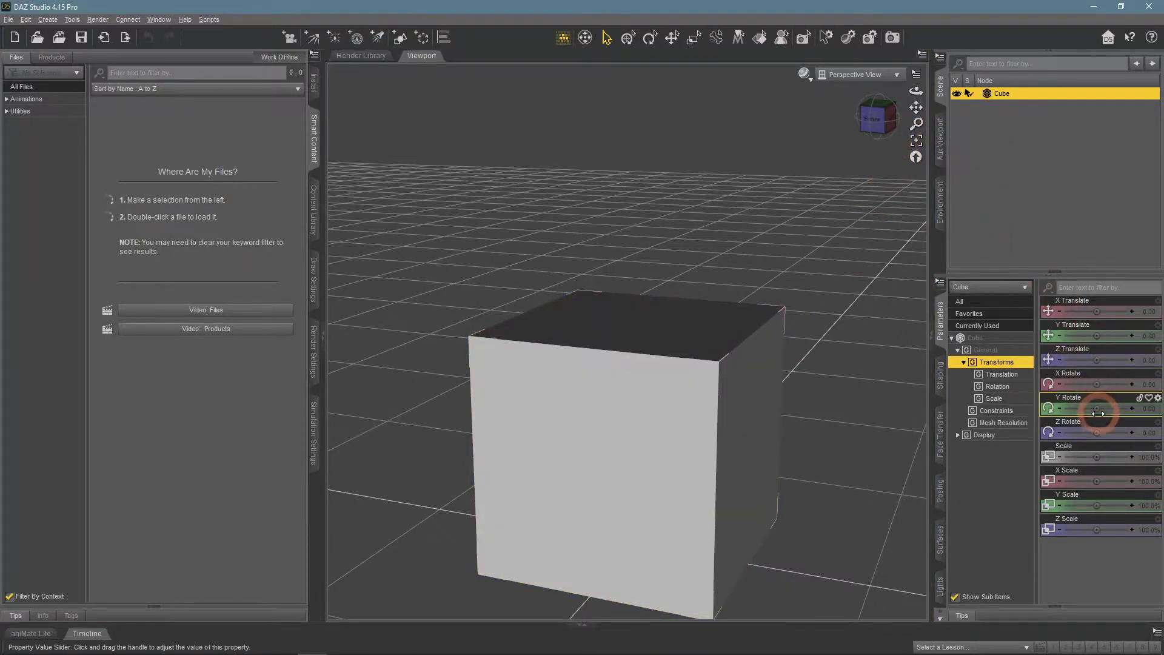
Step: Test-spin the cube around its vertical axis, then set its Y Rotate back to 0
mouse_move(1096, 408)
left_mouse_down()
mouse_move(1113, 408)
mouse_move(1094, 408)
left_mouse_up()
left_click_drag(916, 90, 913, 92)
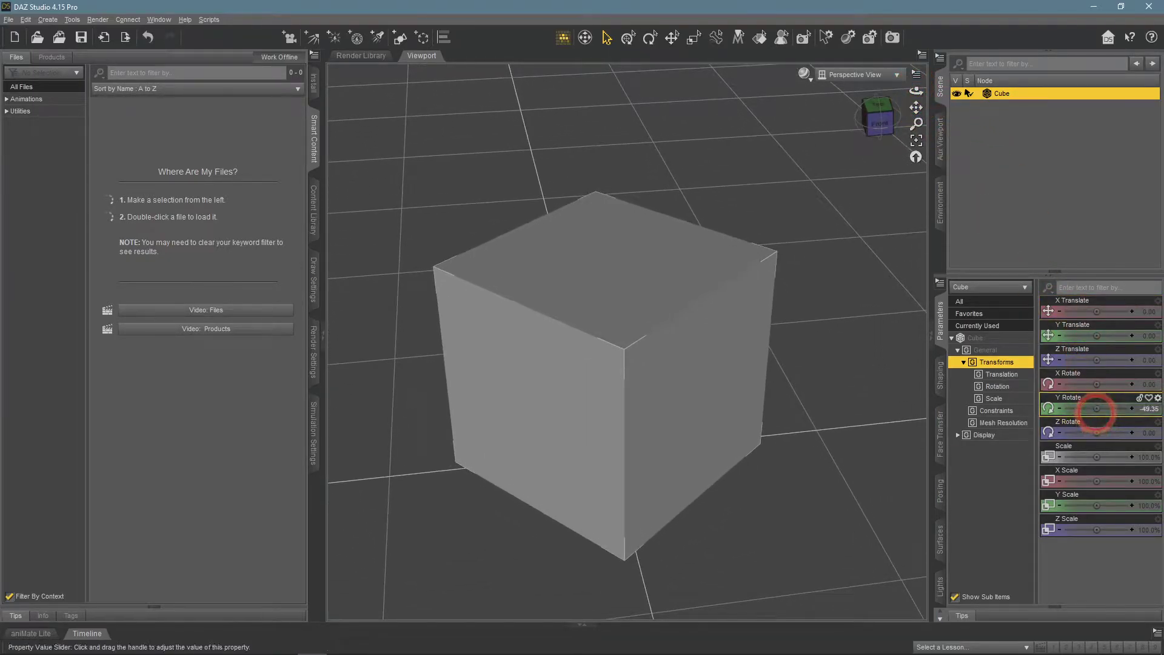
left_click_drag(1096, 408, 1094, 408)
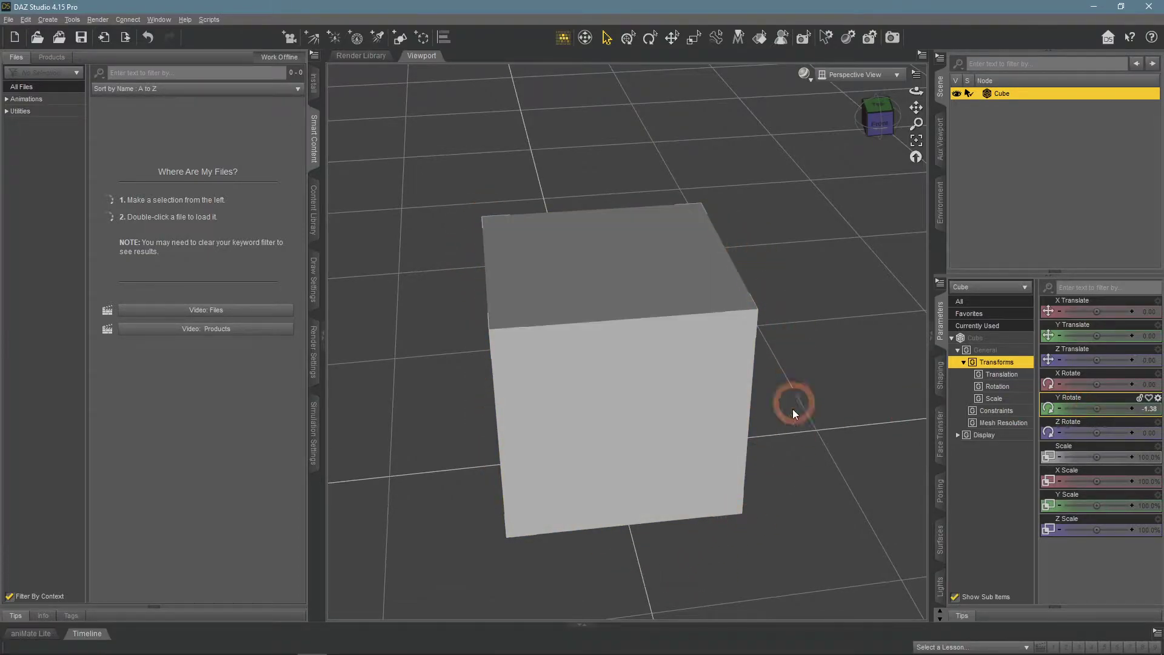
left_click_drag(915, 92, 916, 91)
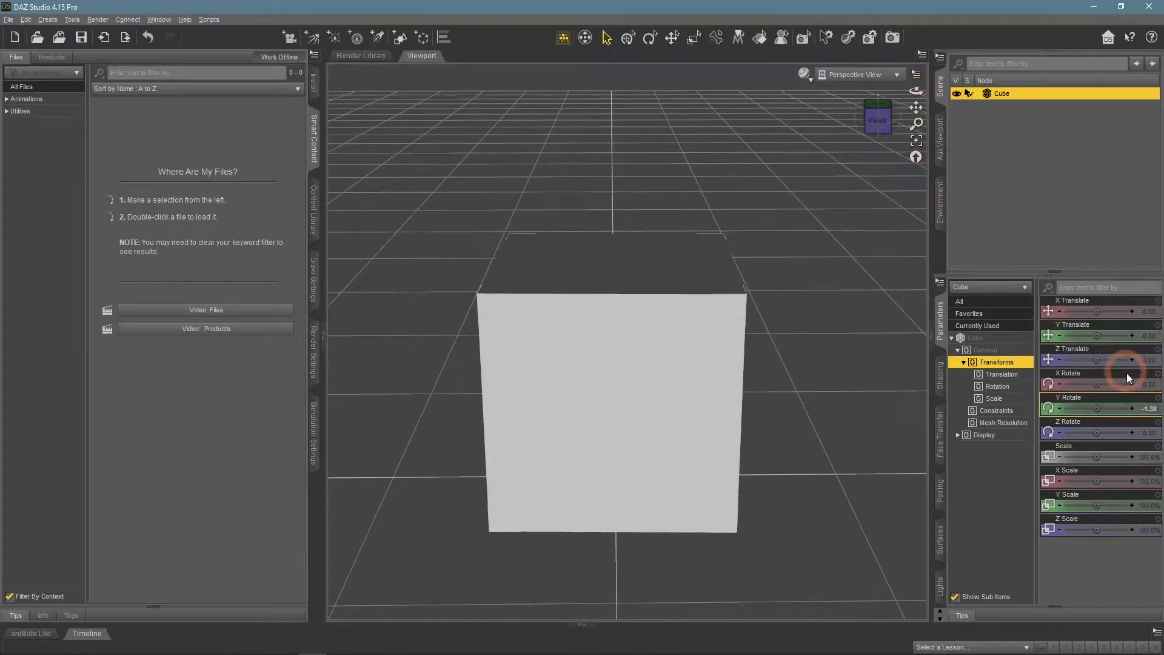
left_click(1147, 408)
type("0")
key("Return")
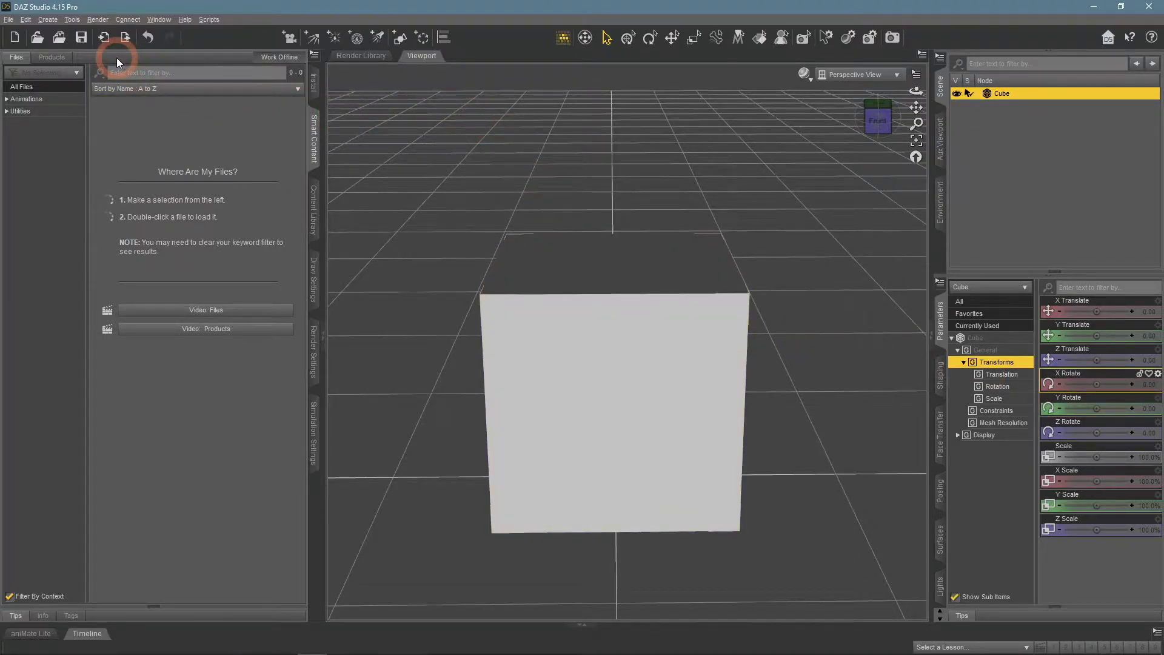
Step: Convert the cube prop to a figure using General Weight Mapping, without inheriting the parent skeleton
left_click(28, 20)
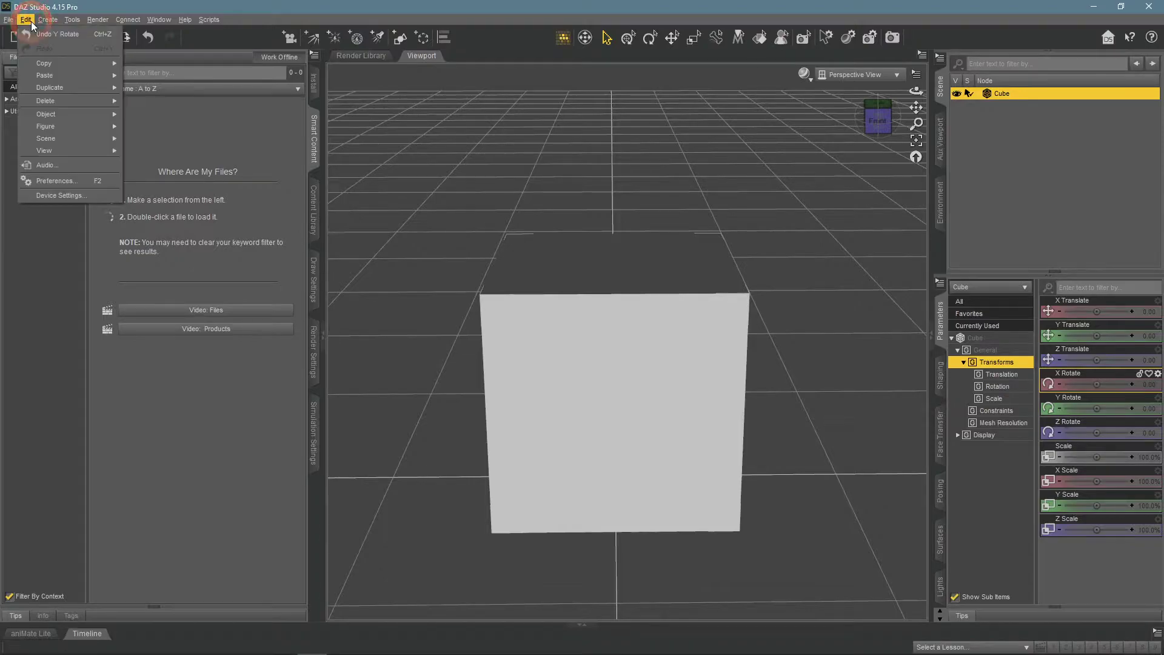
mouse_move(71, 111)
mouse_move(214, 240)
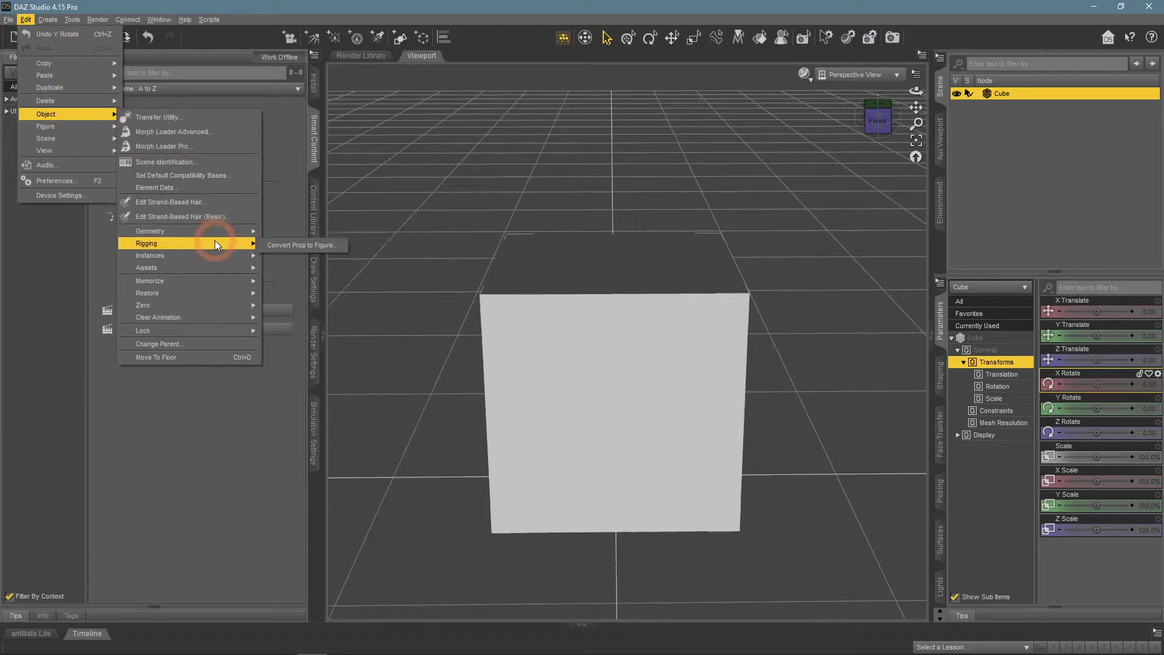
left_click(317, 243)
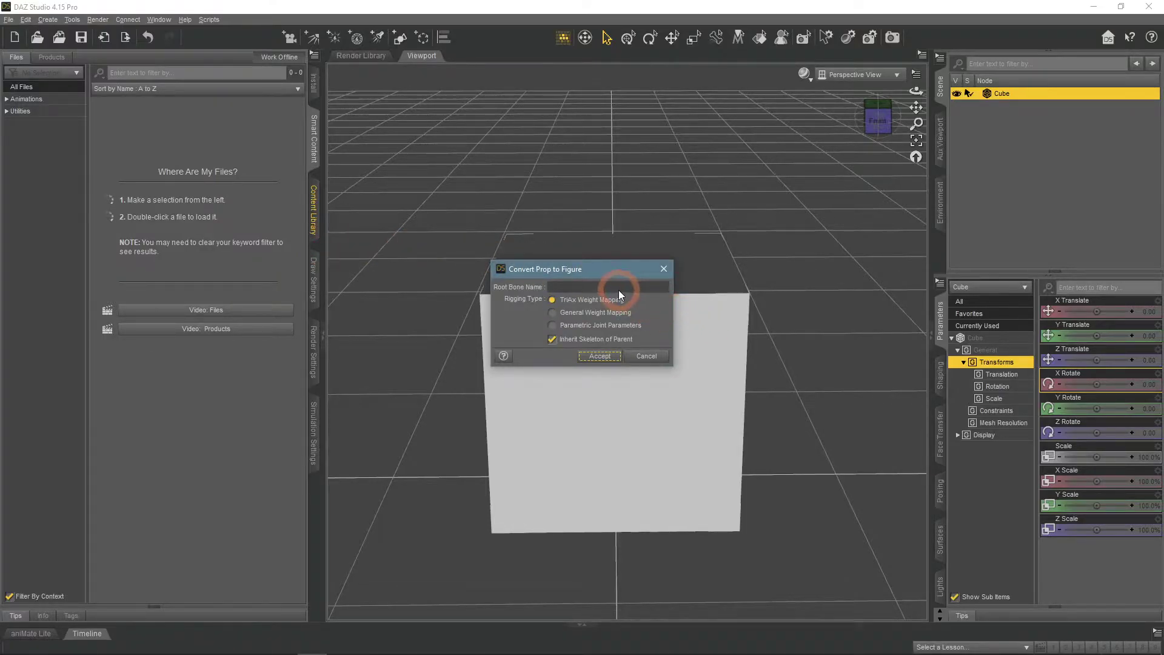
left_click(613, 314)
left_click(614, 339)
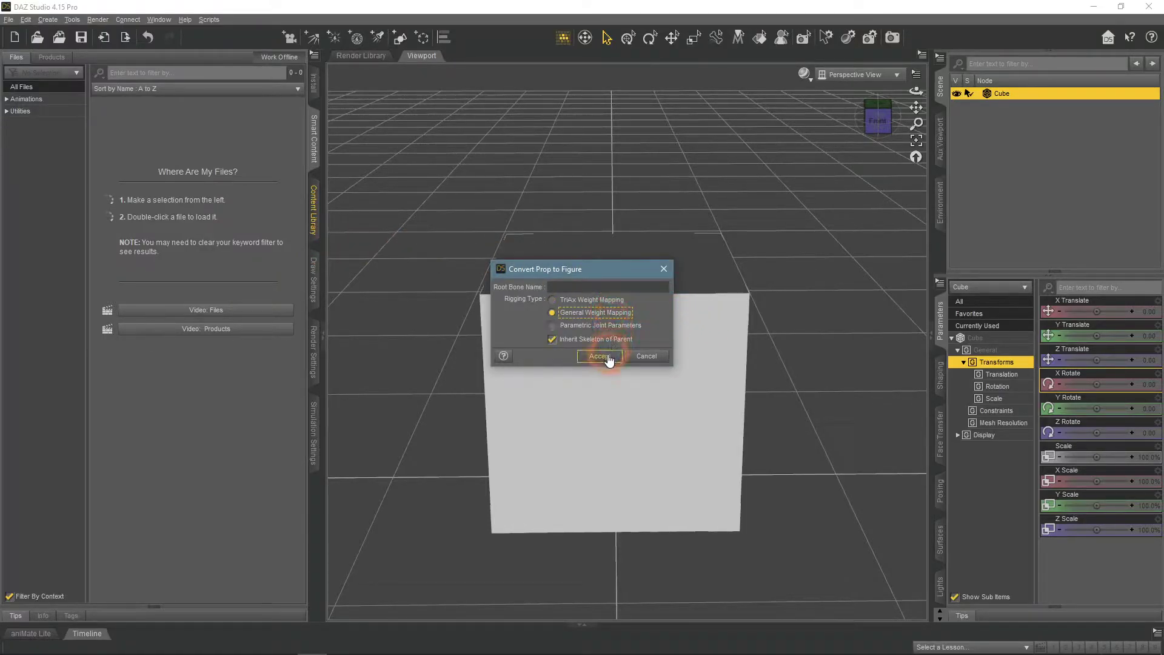
left_click(607, 357)
left_click(845, 354)
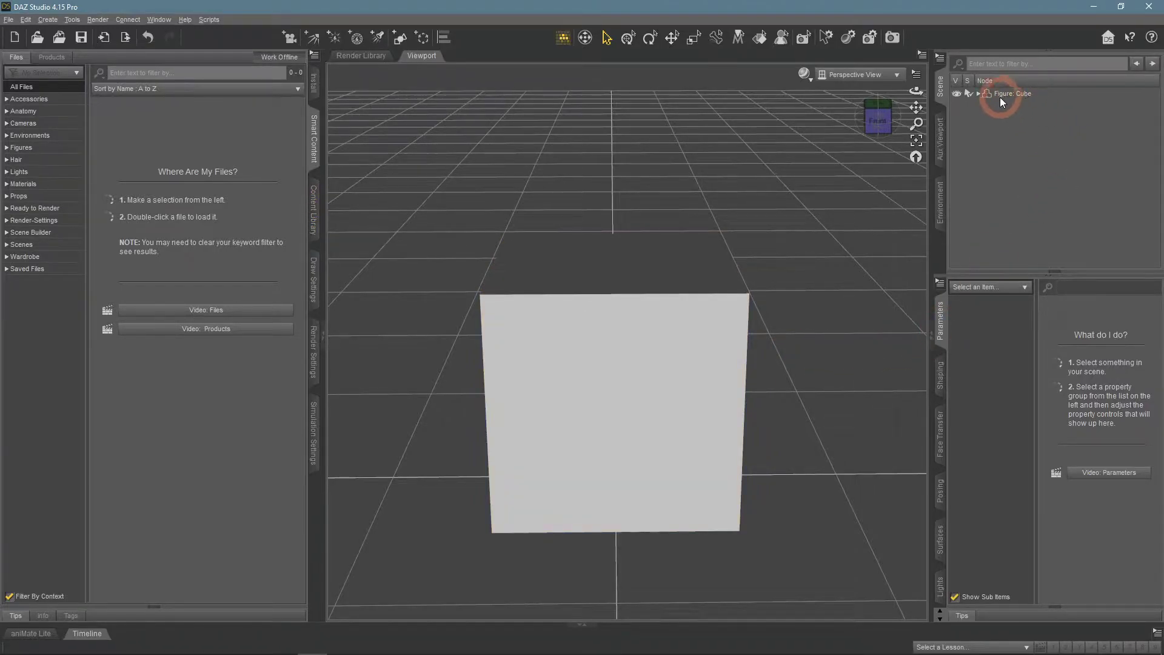
Step: Select the new bone, test-rotate it, and reset its Y Rotate to 0
left_click(636, 273)
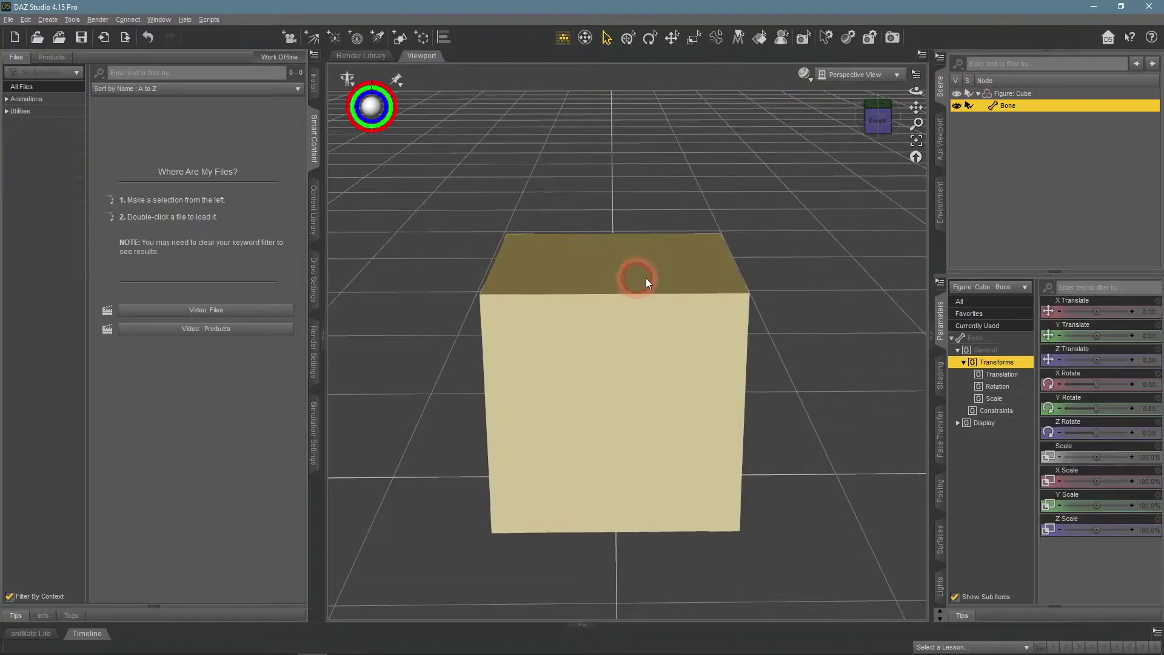
left_click_drag(916, 91, 916, 91)
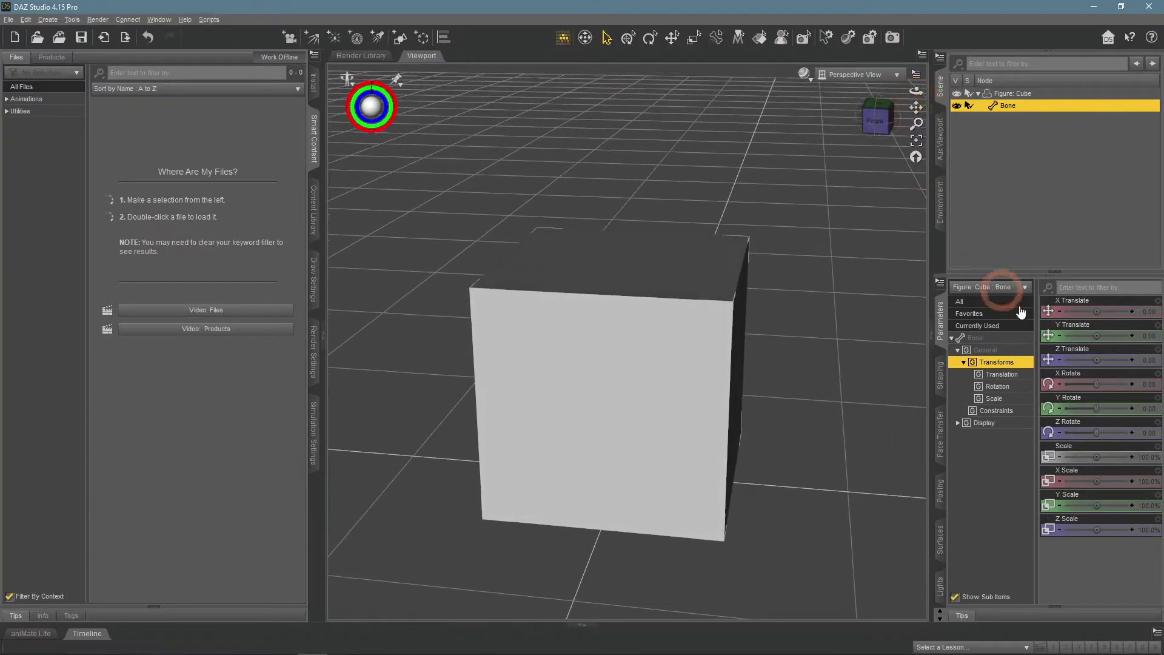
left_click_drag(1105, 405, 1155, 414)
left_click(1150, 408)
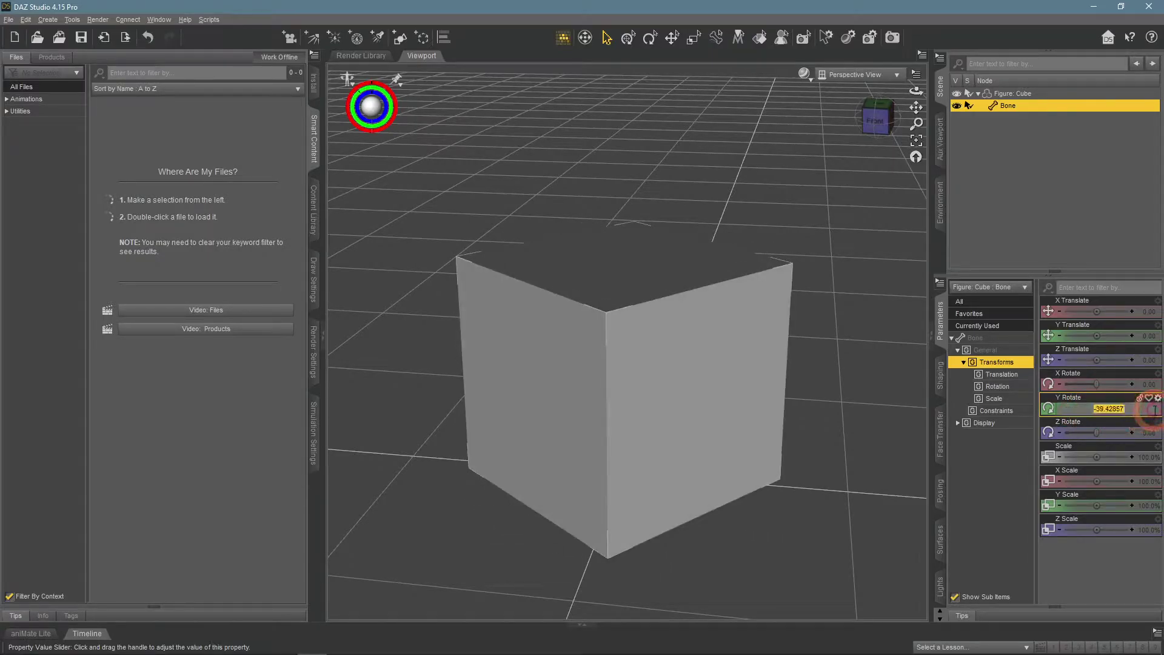
type("0")
key("Return")
left_click(1028, 103)
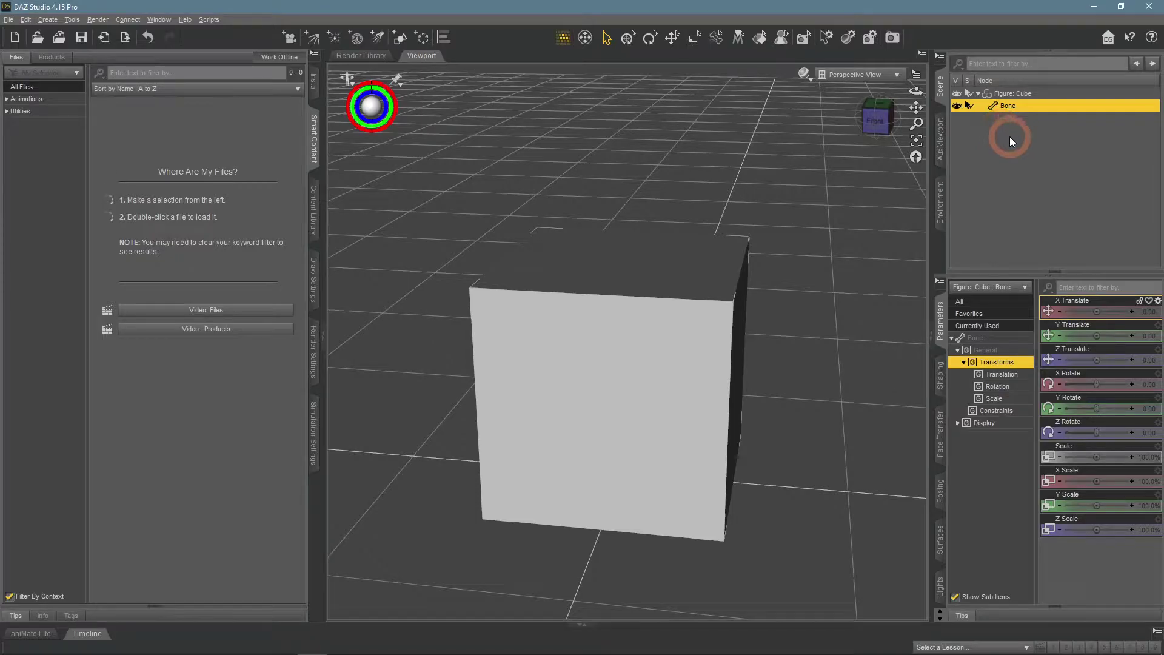
Step: Select Figure: Cube and thin its depth to a Z Scale of 3%
left_click(1008, 95)
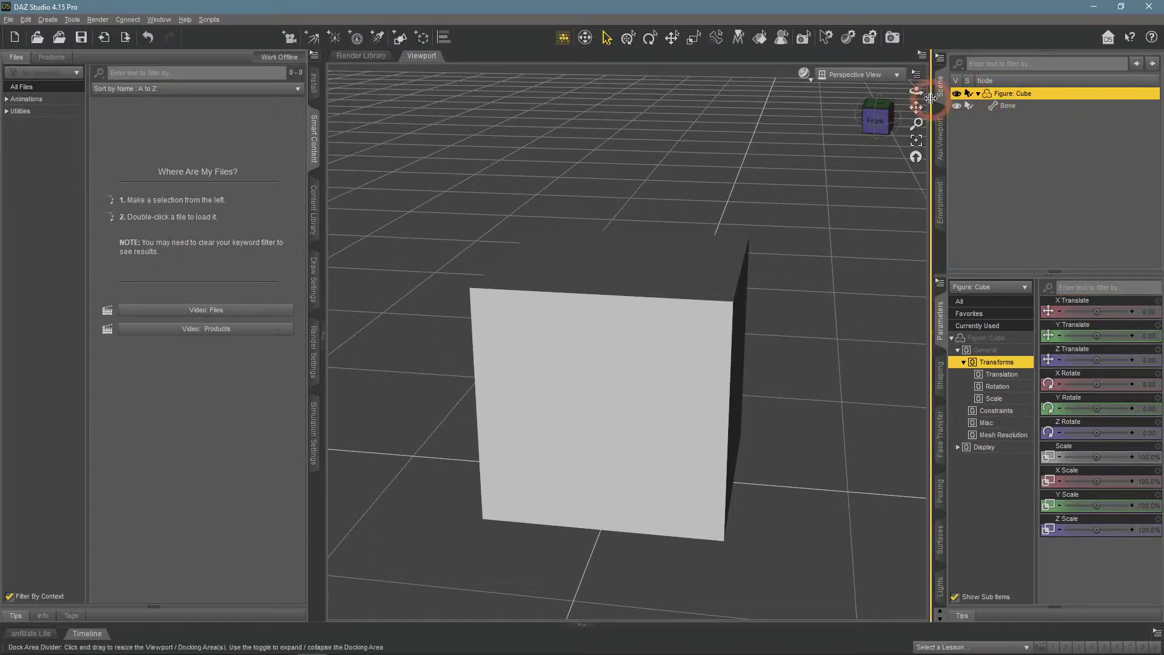
left_click(698, 363)
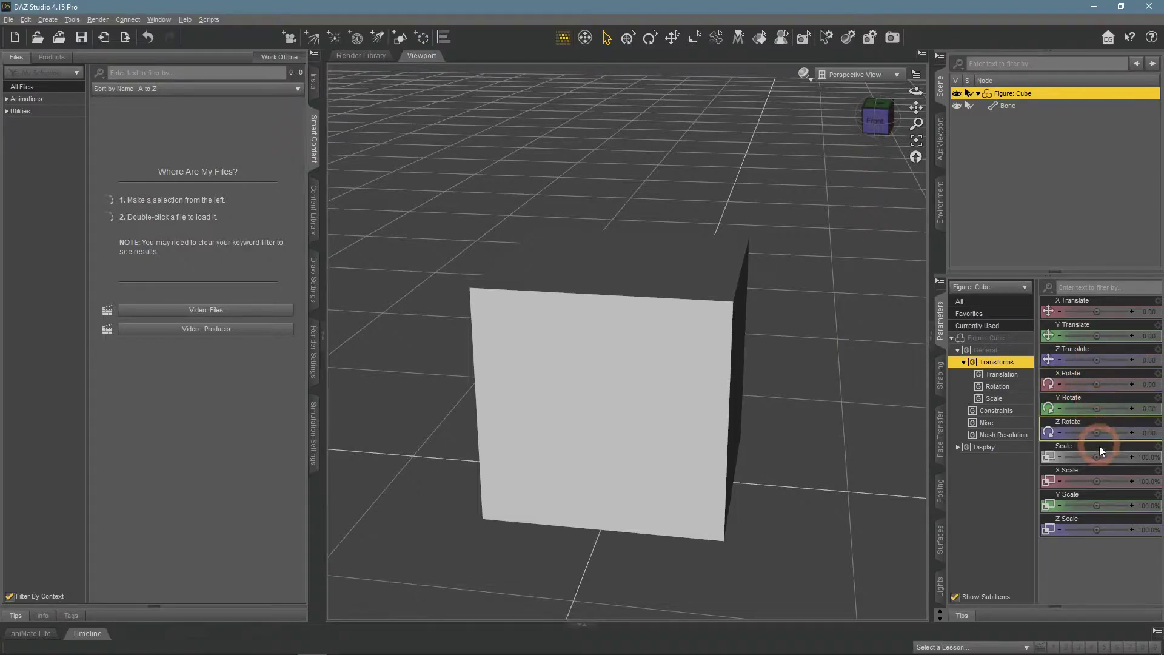
left_click_drag(1097, 480, 1095, 480)
left_click_drag(1099, 528, 1096, 528)
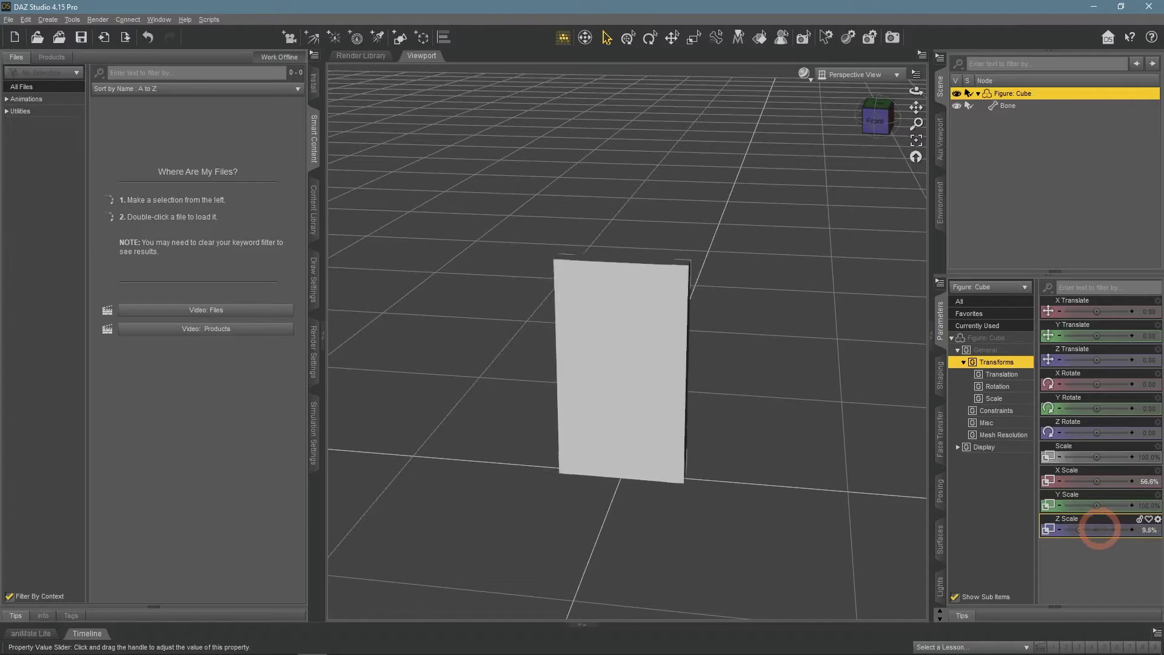
mouse_move(912, 96)
left_mouse_down()
mouse_move(764, 195)
mouse_move(909, 109)
mouse_move(919, 115)
left_mouse_up()
left_click(1143, 532)
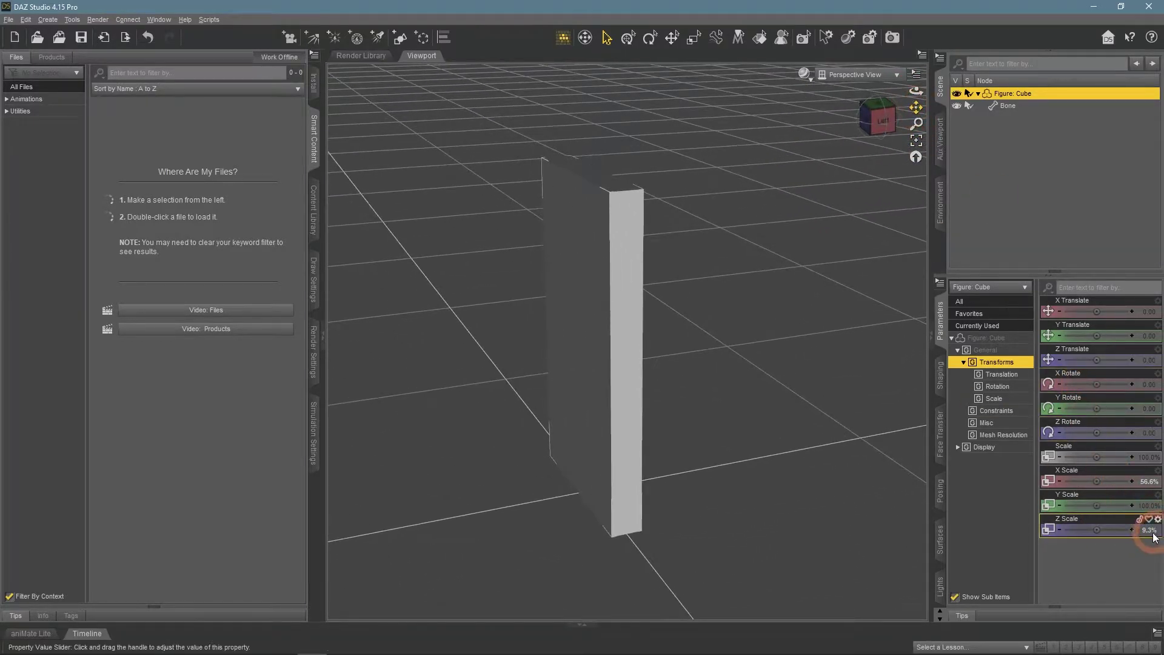
type("5")
key("Return")
left_click(1151, 532)
key("BackSpace")
type("3")
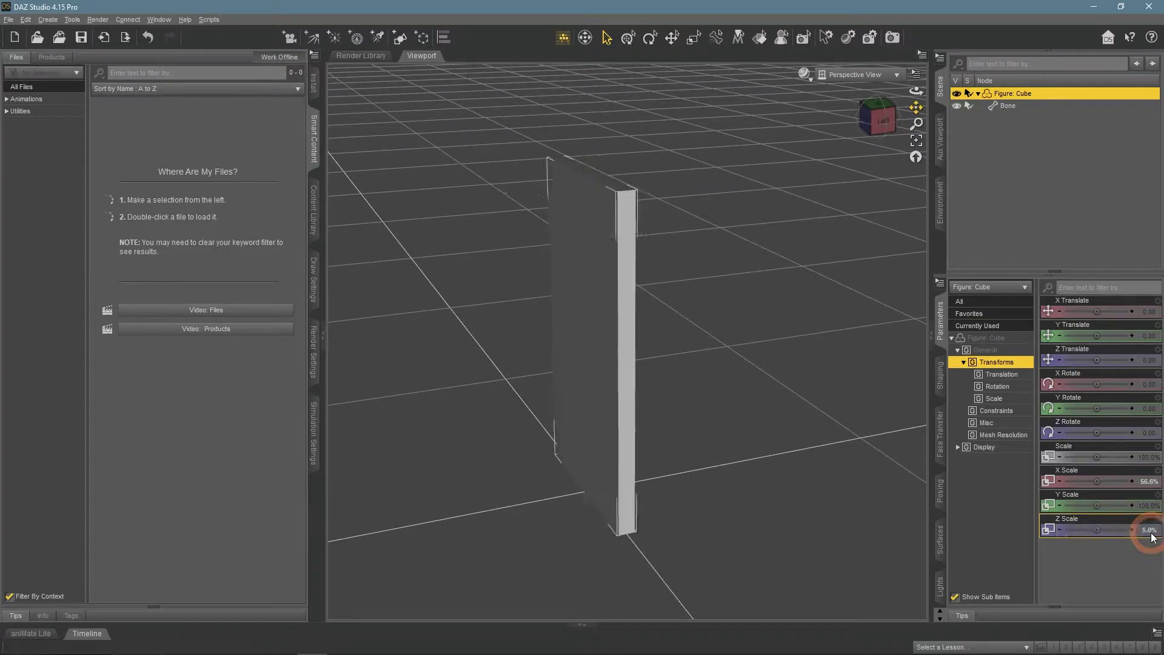
key("Return")
Step: Narrow the panel by setting its X Scale to 50%
mouse_move(914, 104)
left_mouse_down()
mouse_move(915, 89)
mouse_move(914, 108)
left_mouse_up()
left_click(1148, 481)
type("50")
key("Return")
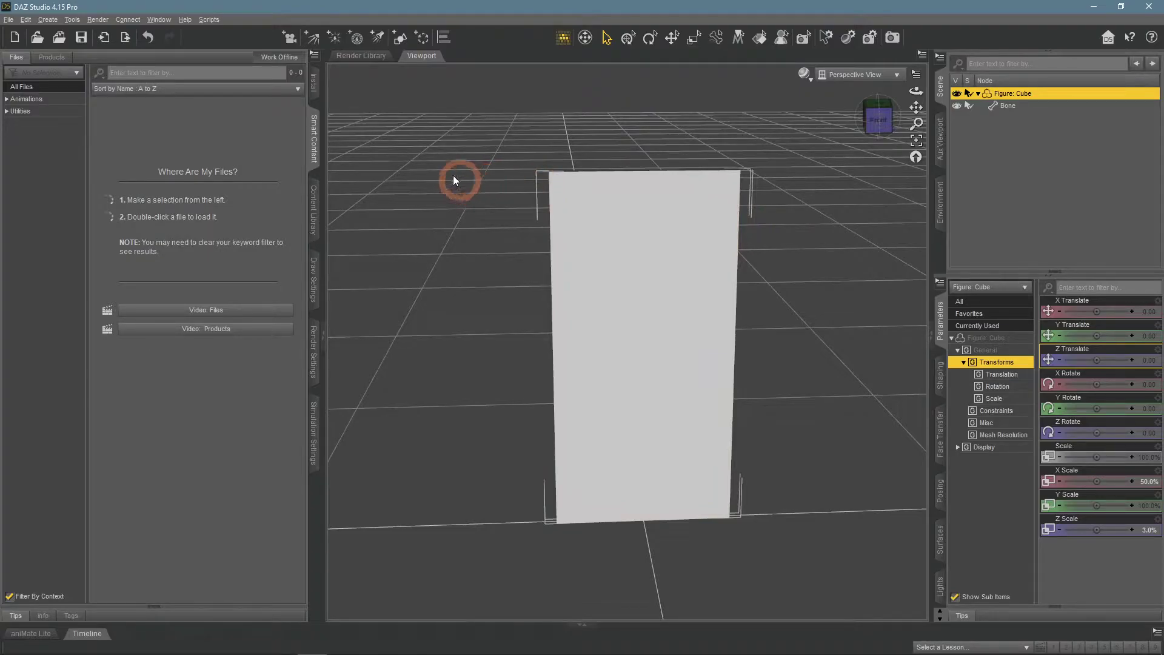
Step: Switch to the Geometry Editor and pick faces on the door panel, including its narrow side
left_click(72, 19)
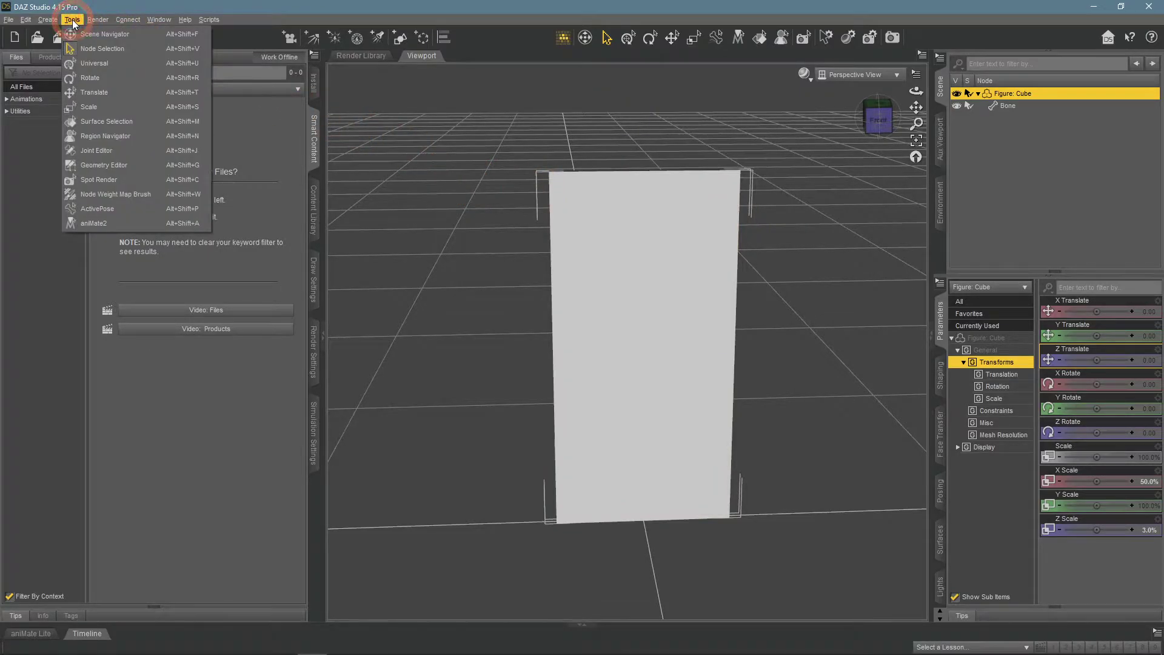
left_click(130, 169)
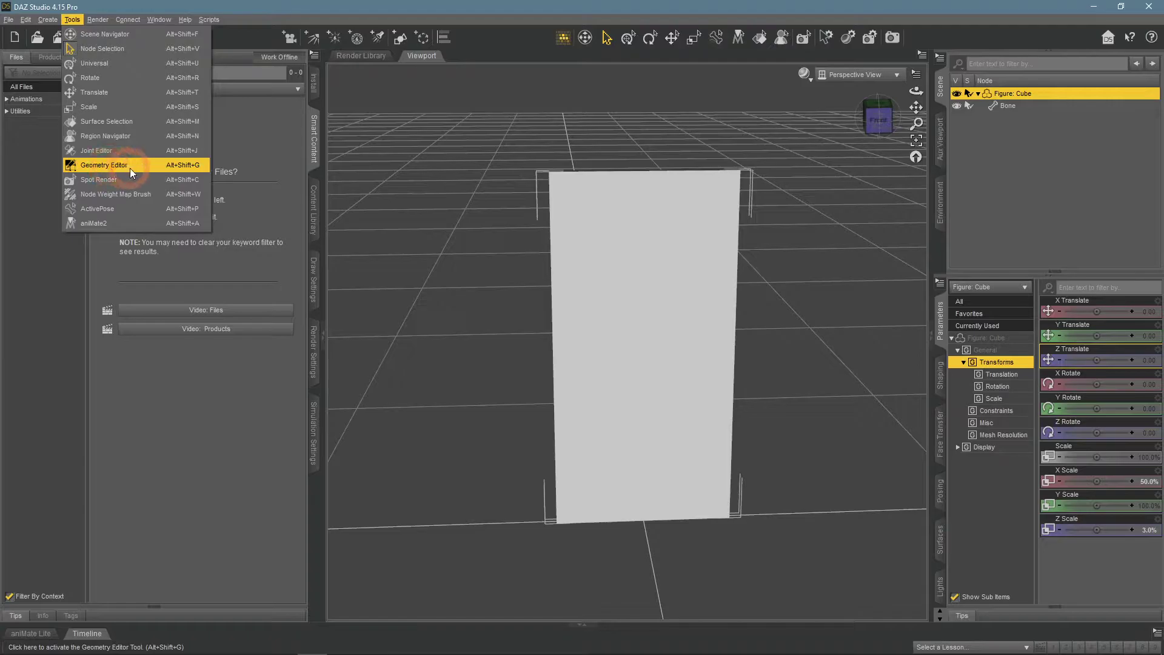
left_click(394, 208)
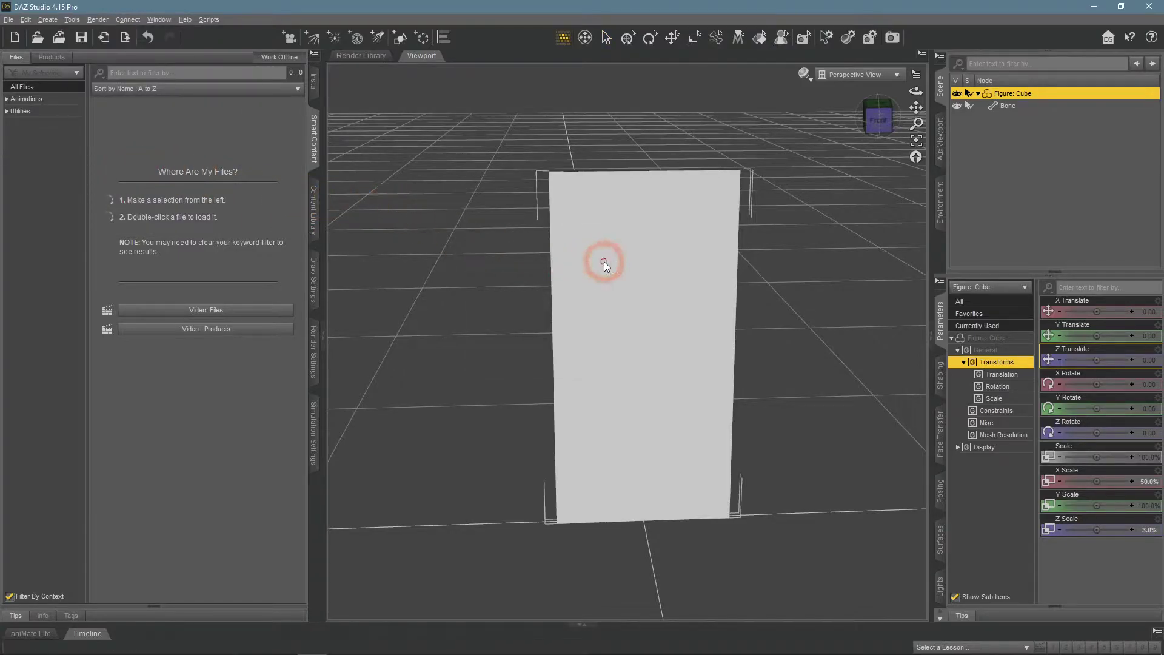
left_click(656, 297)
left_click_drag(916, 91, 630, 203)
left_click_drag(916, 91, 654, 254)
left_click(624, 265)
left_click(614, 201)
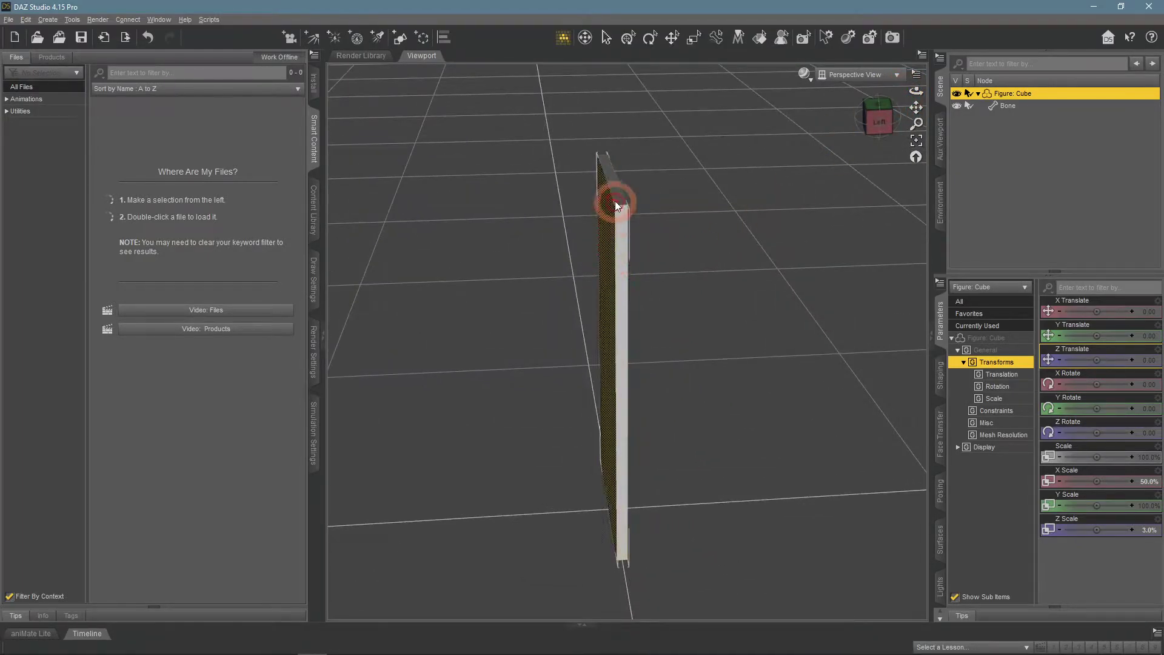
left_click(615, 213)
left_click_drag(914, 94, 915, 92)
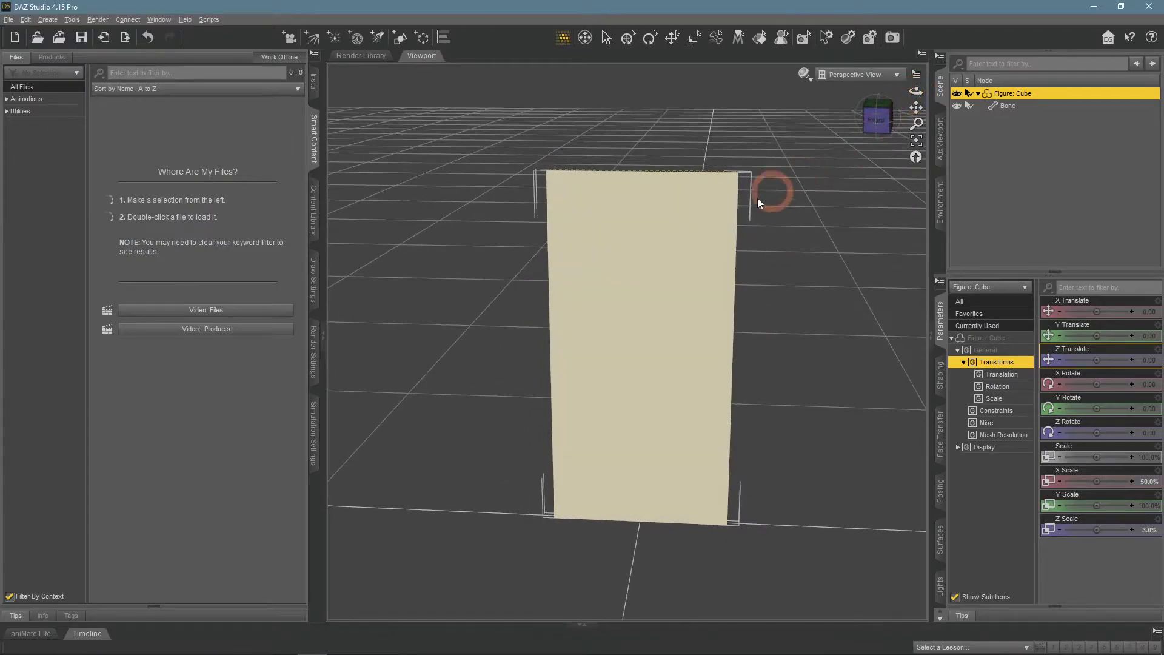
Step: Set geometry selection to Marquee mode, clear the selection, and reselect the cube's faces
right_click(779, 229)
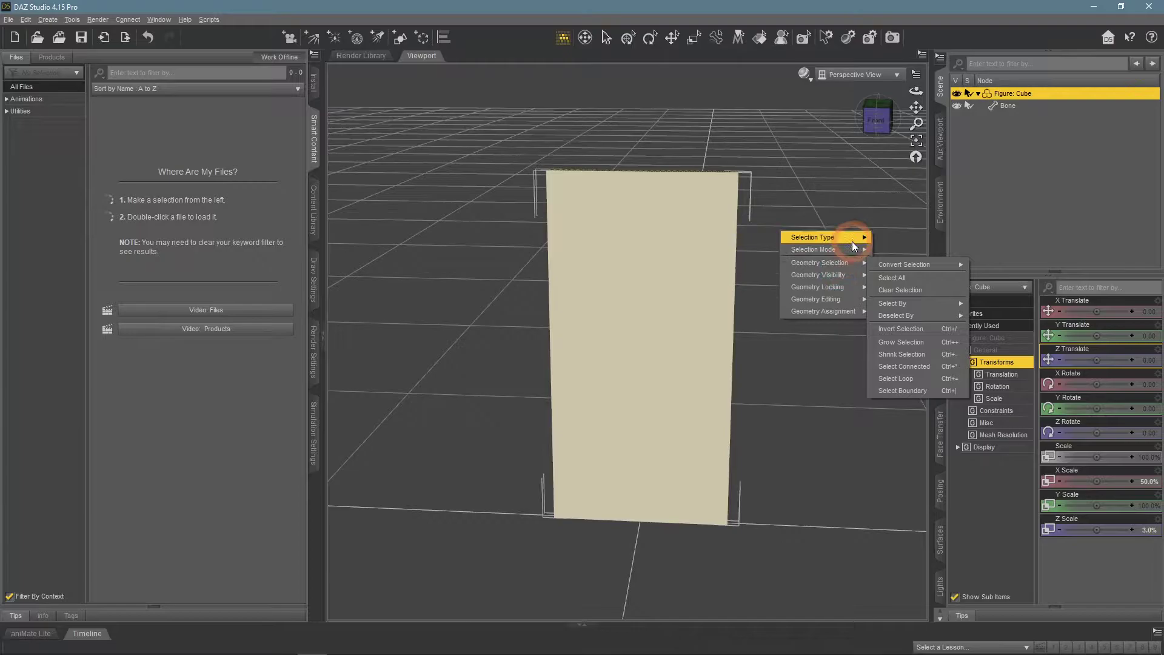
mouse_move(853, 240)
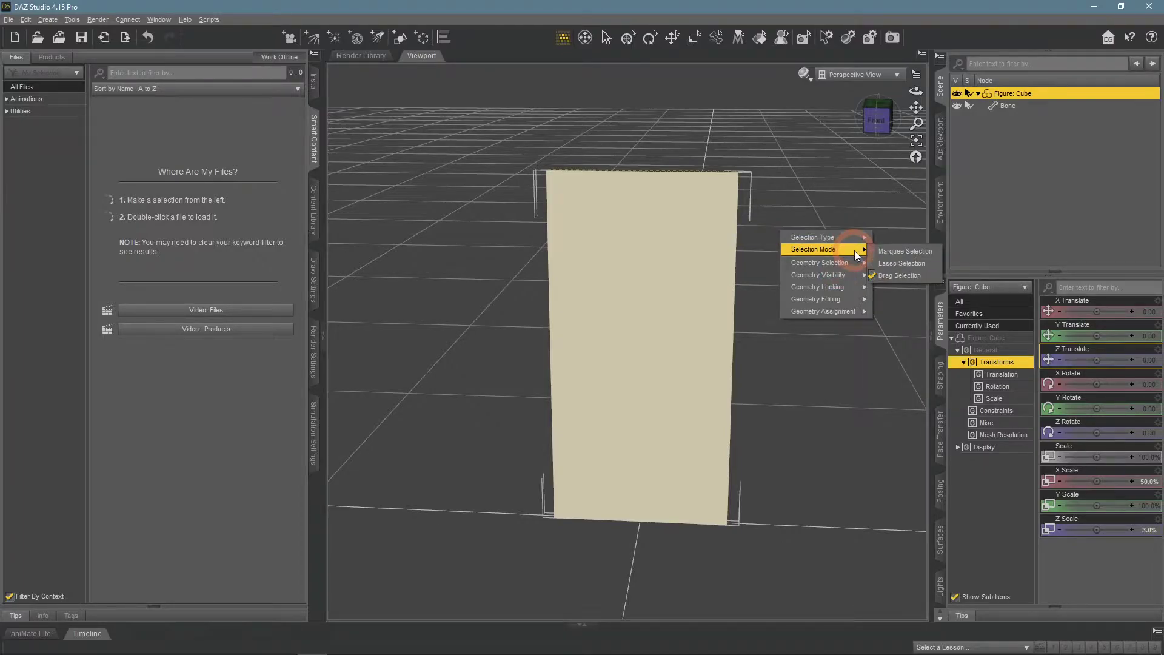
left_click(904, 254)
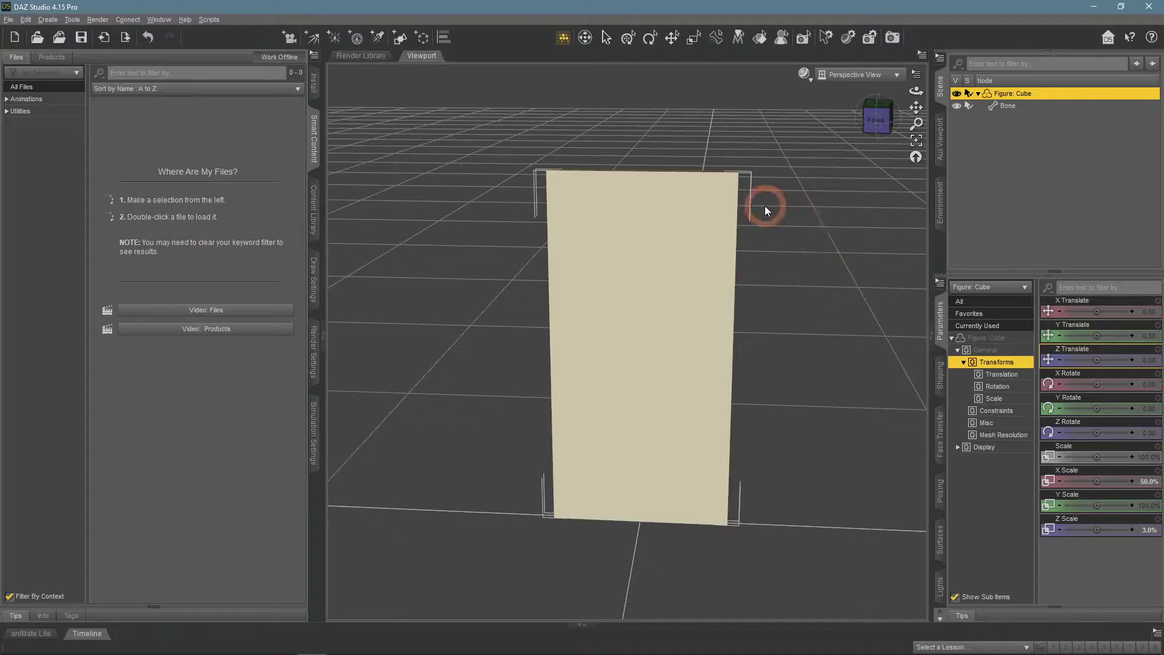
left_click(861, 305)
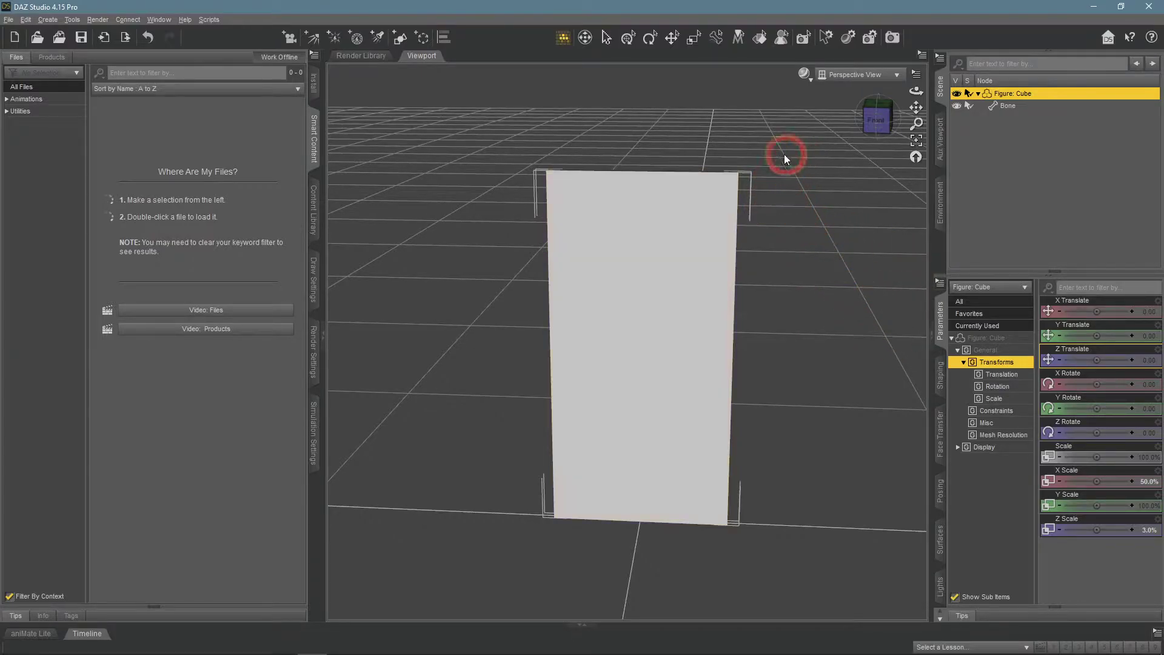
mouse_move(916, 92)
left_mouse_down()
mouse_move(904, 91)
mouse_move(916, 91)
left_mouse_up()
left_click(837, 259)
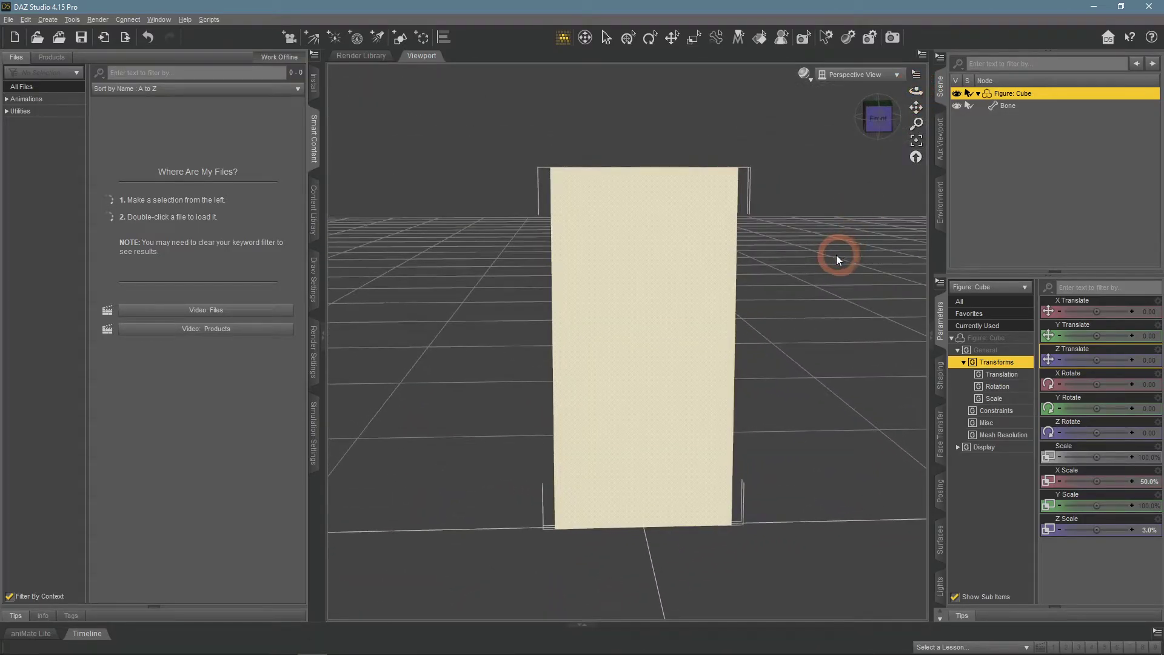
Step: Create a Door face group from the selected faces via Geometry Assignment
right_click(720, 270)
left_click(800, 364)
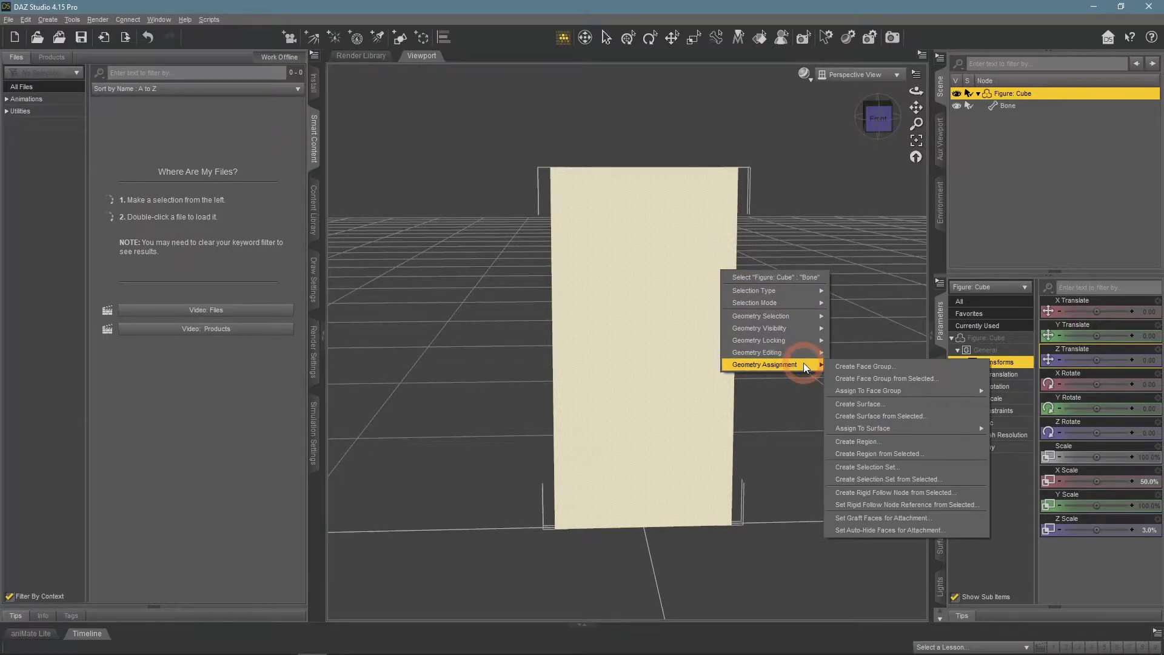
left_click(899, 377)
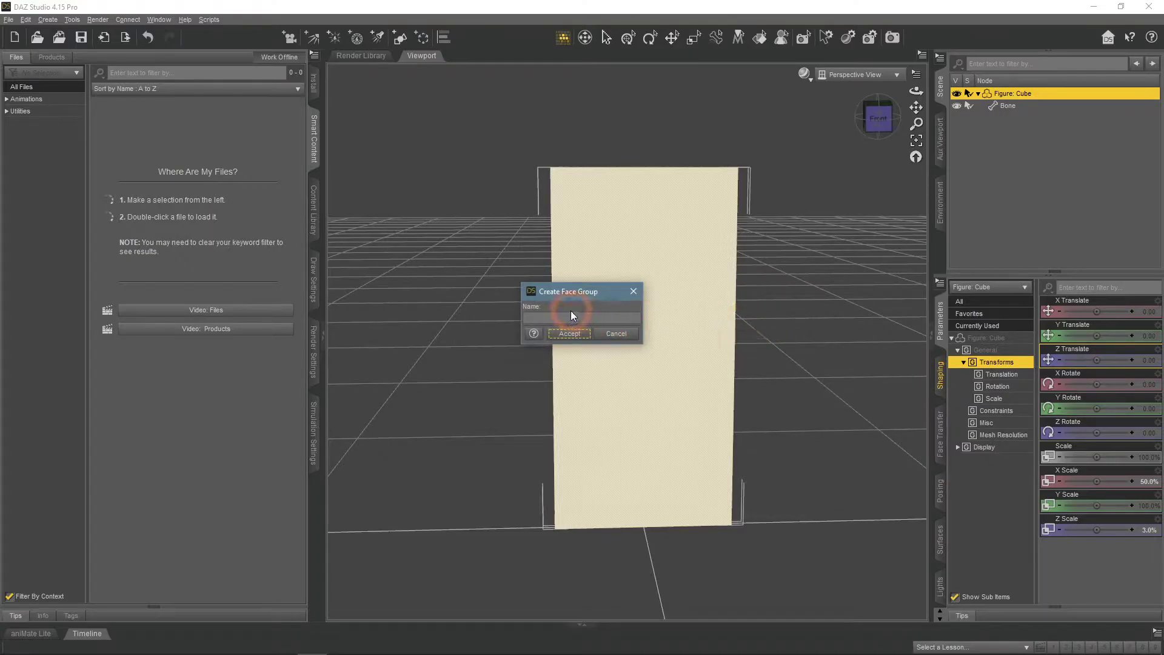
left_click(573, 321)
type("Door Face Group")
left_click(570, 333)
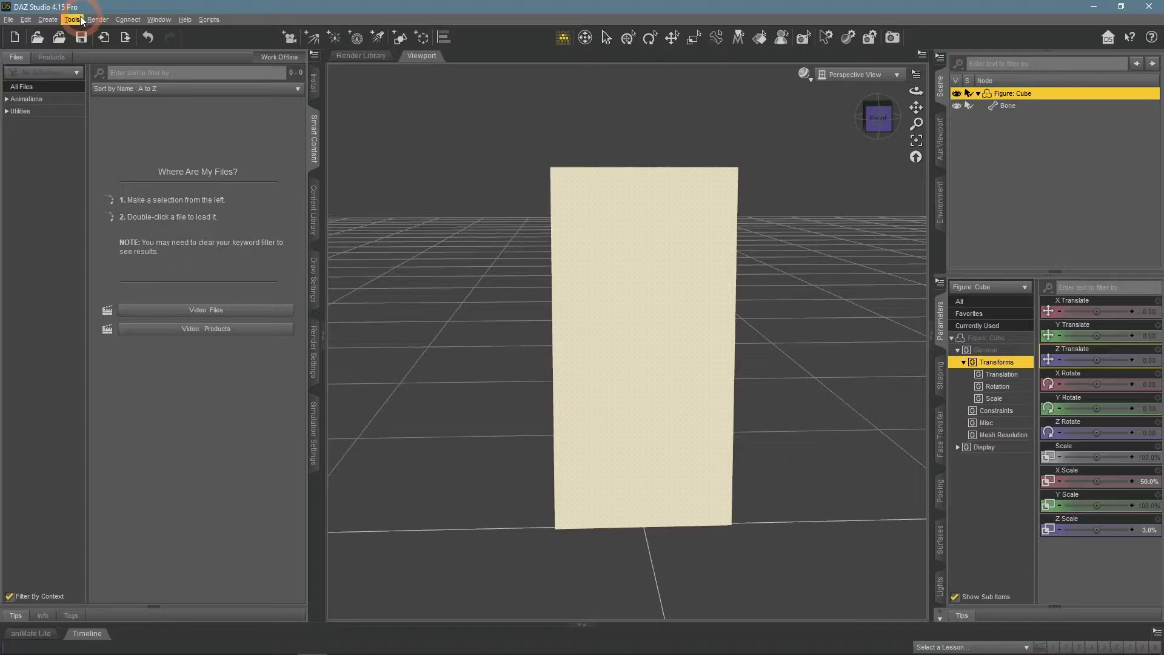
Step: Activate the Joint Editor, show its Tool Settings pane, and select the cube's Bone
left_click(1022, 106)
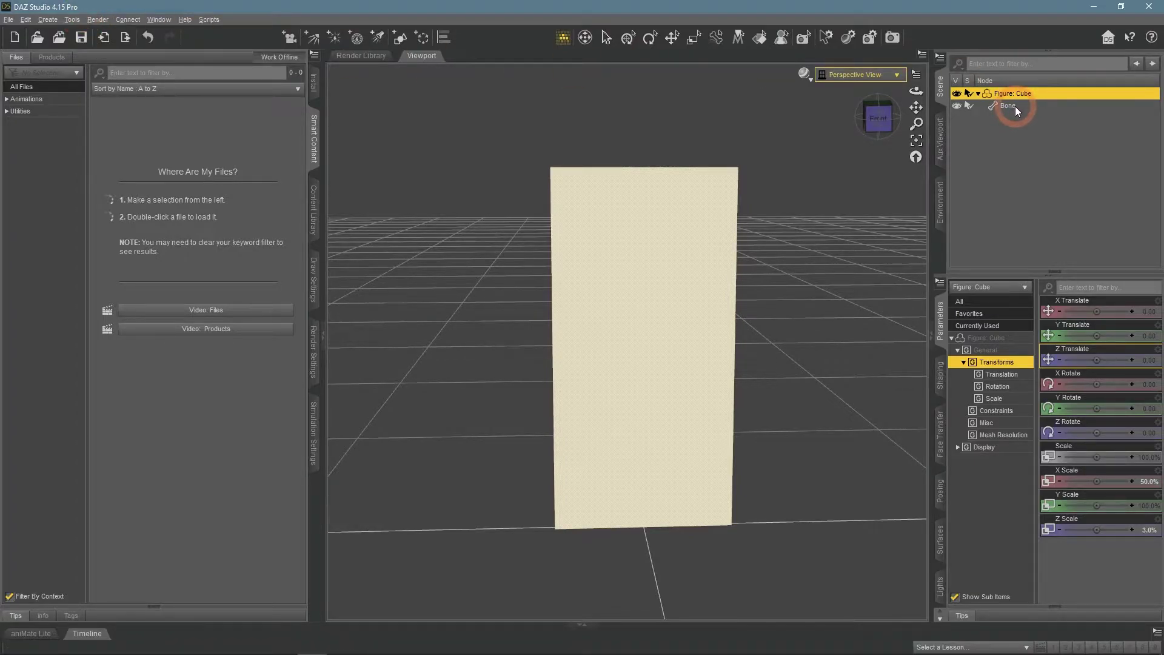
left_click(72, 20)
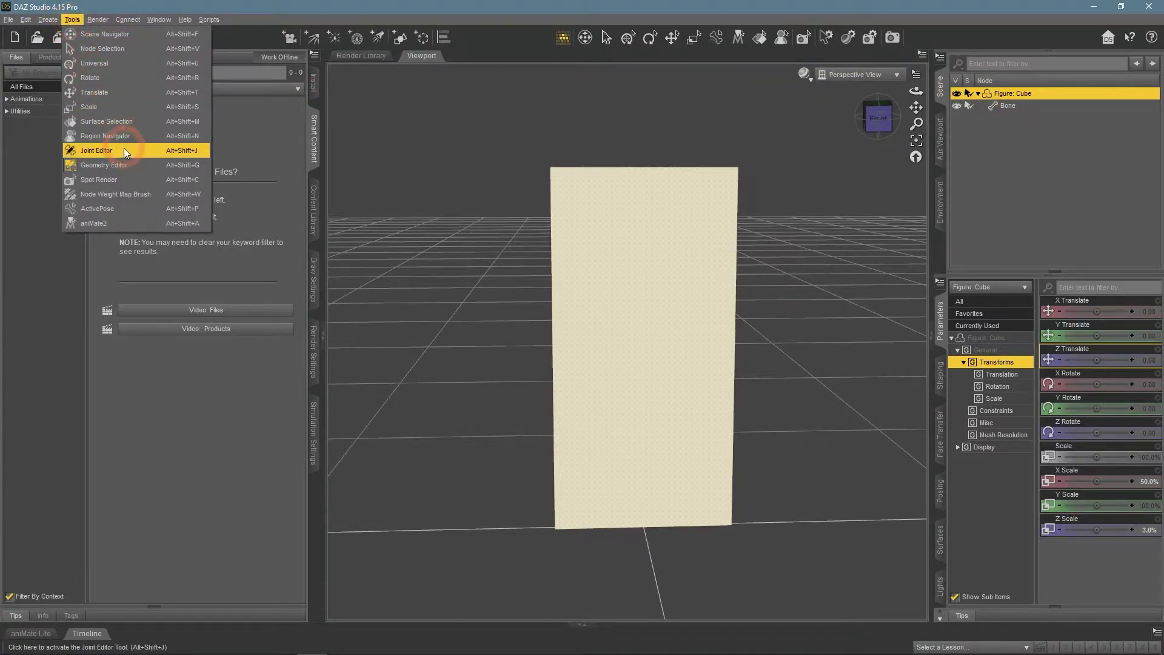
left_click(78, 151)
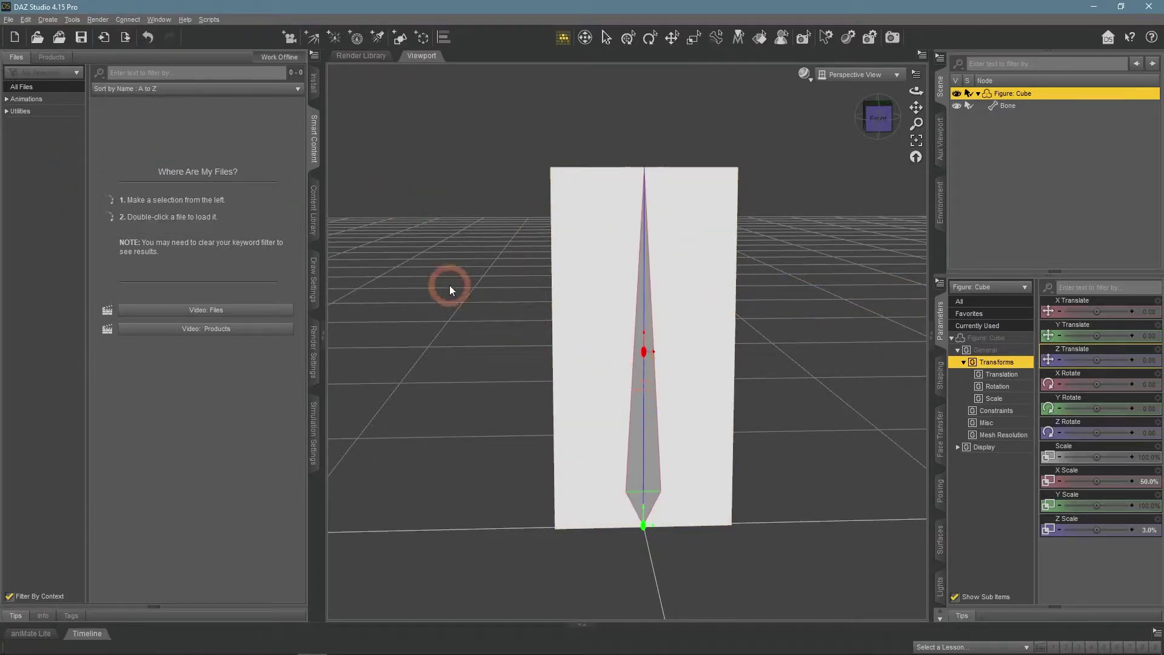
left_click(157, 20)
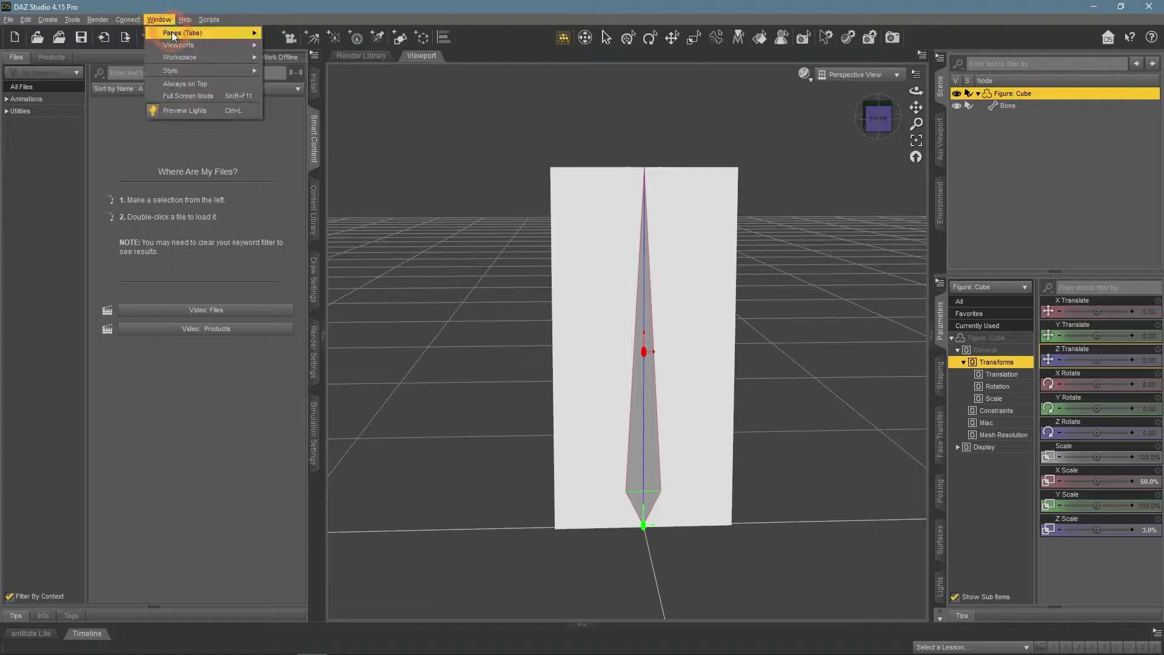
mouse_move(173, 33)
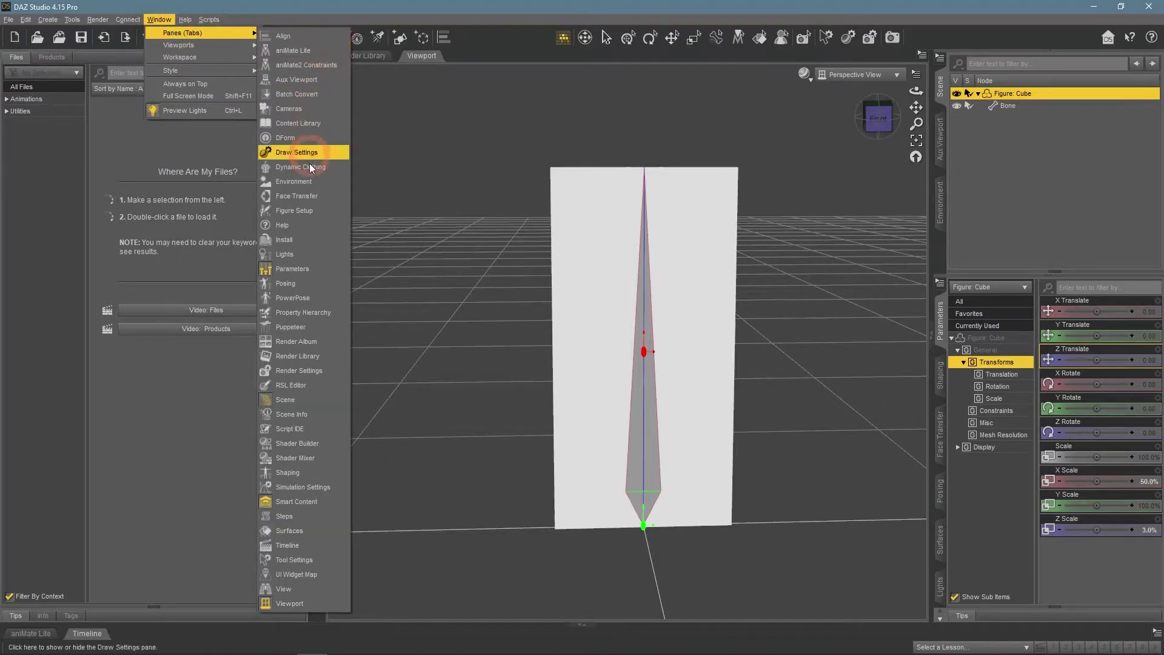
left_click(326, 563)
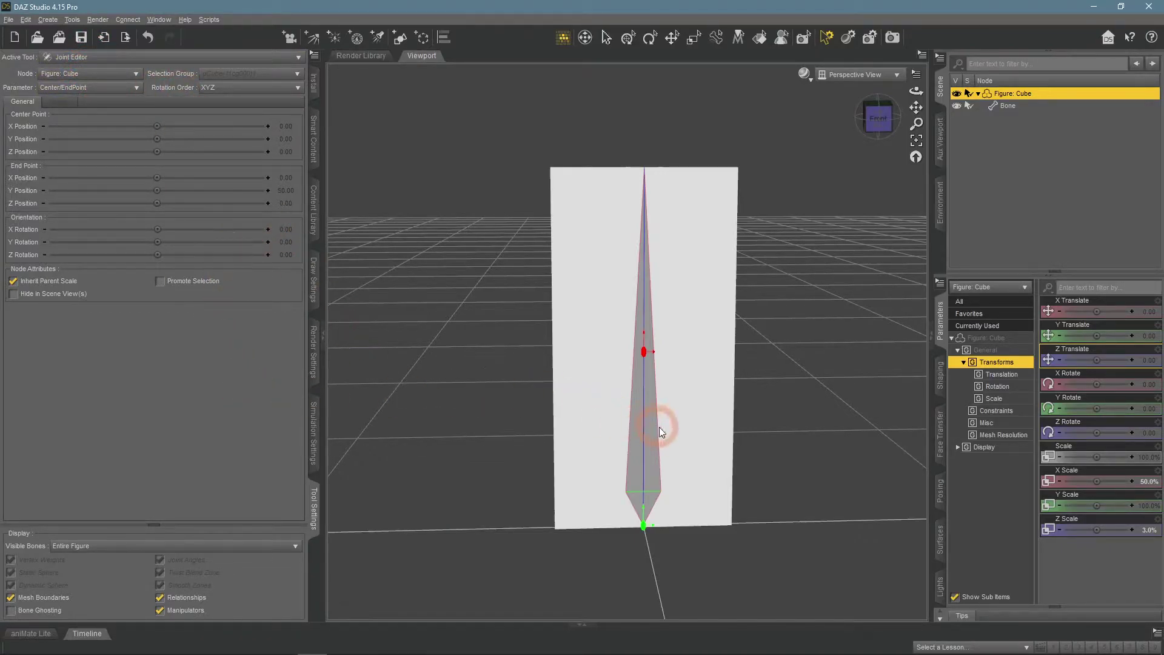
left_click(639, 260)
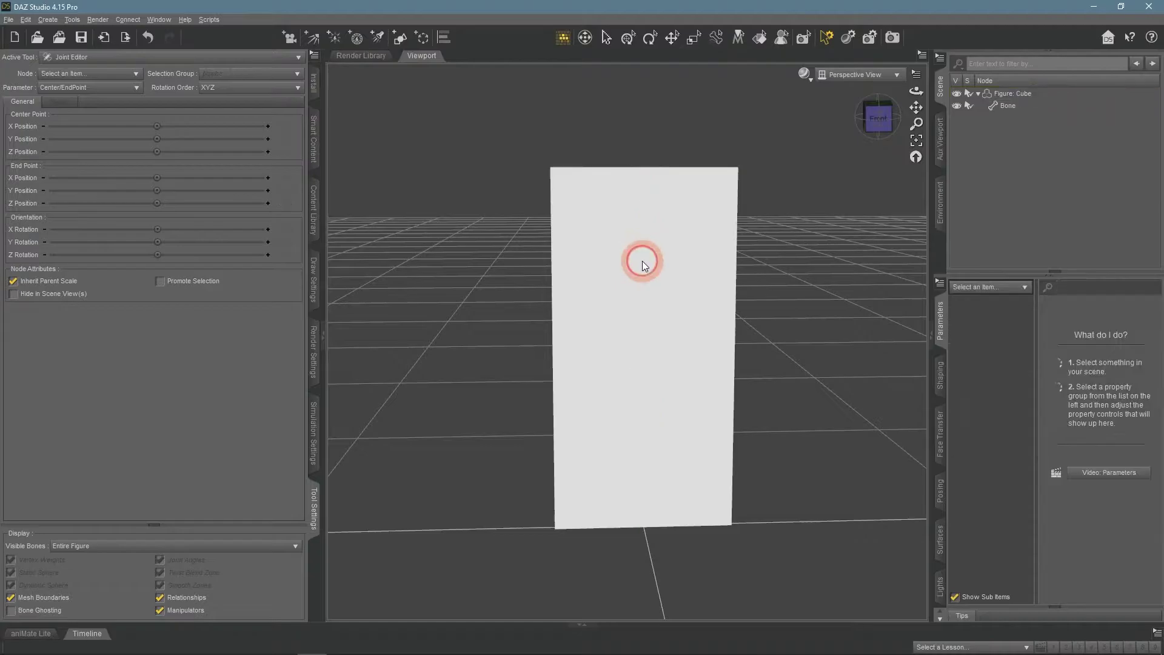
left_click(1010, 106)
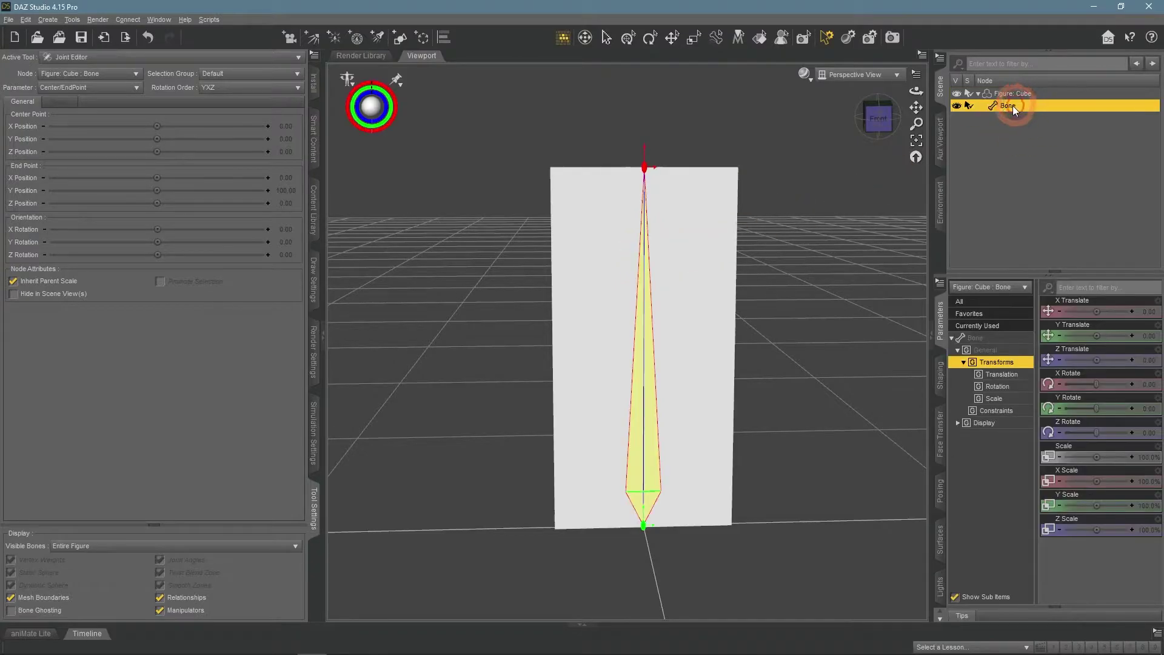
Step: Create a child bone with name and label Door Bone and YXZ rotation order
right_click(643, 341)
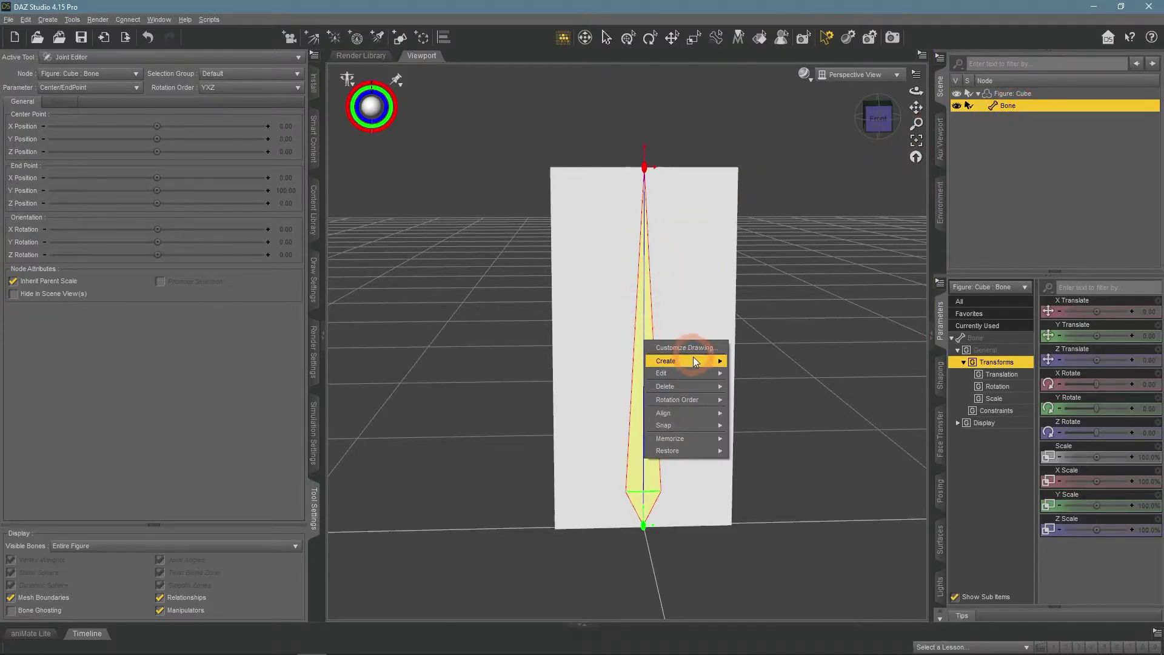
mouse_move(694, 358)
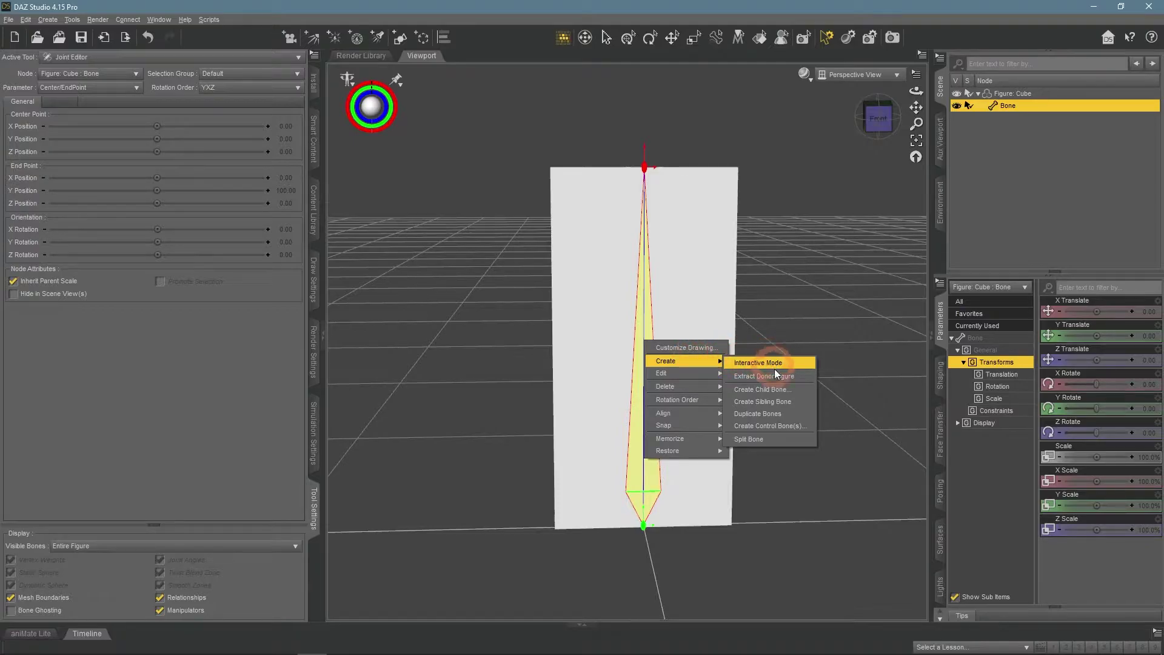
left_click(795, 390)
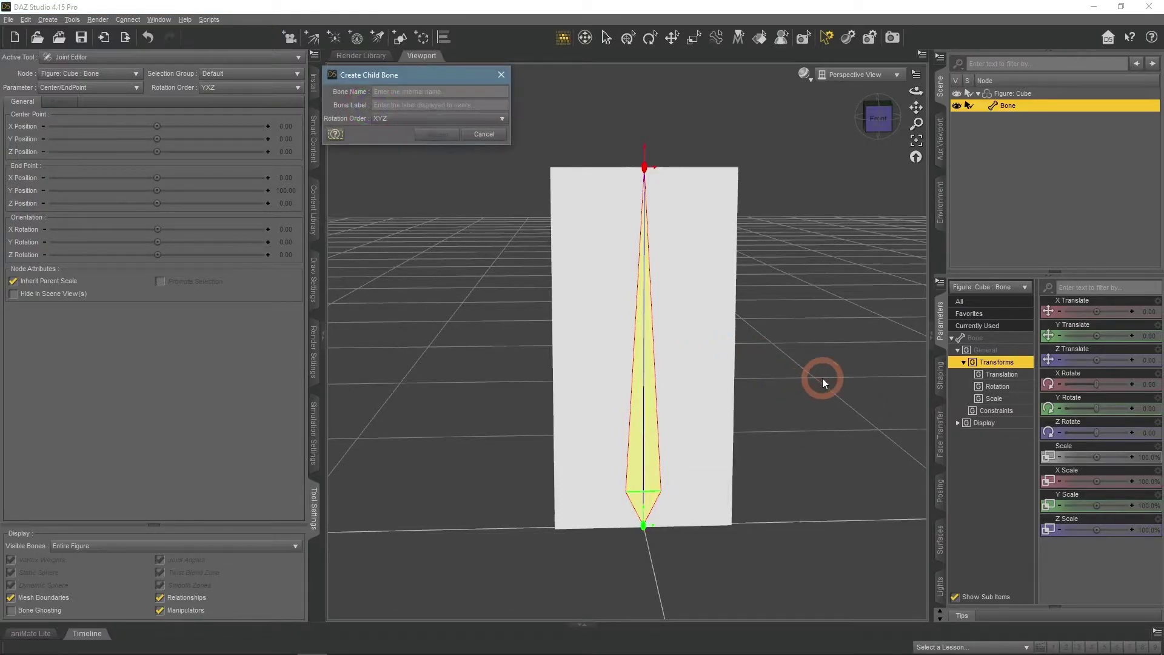
left_click_drag(388, 77, 407, 122)
left_click(424, 137)
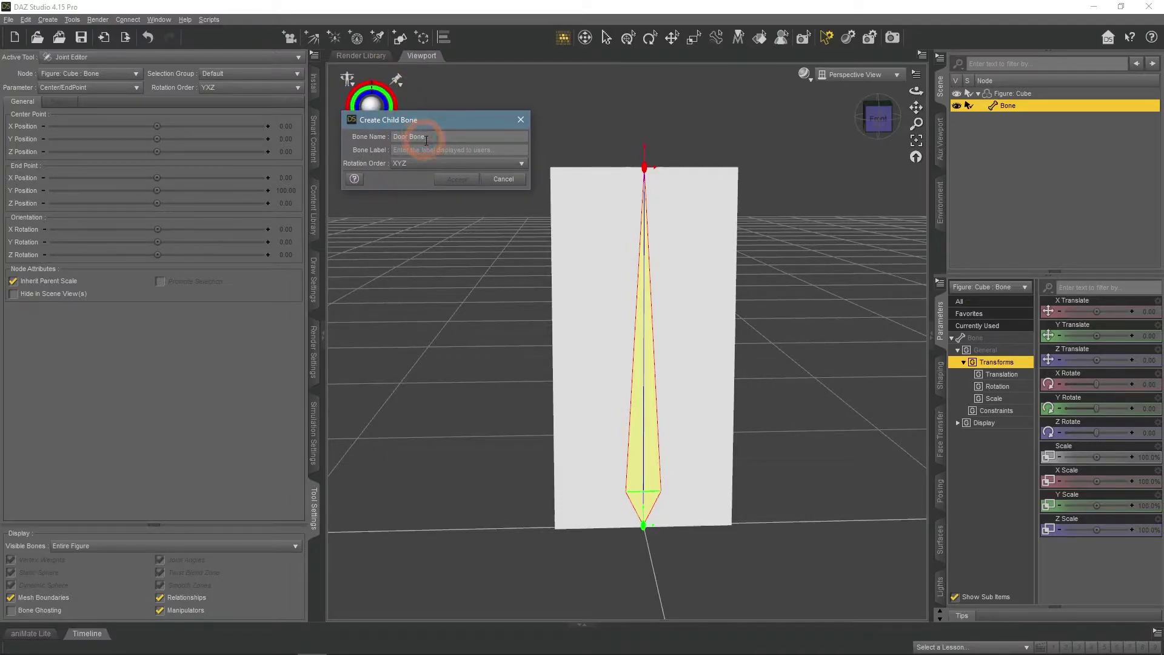
left_click(438, 147)
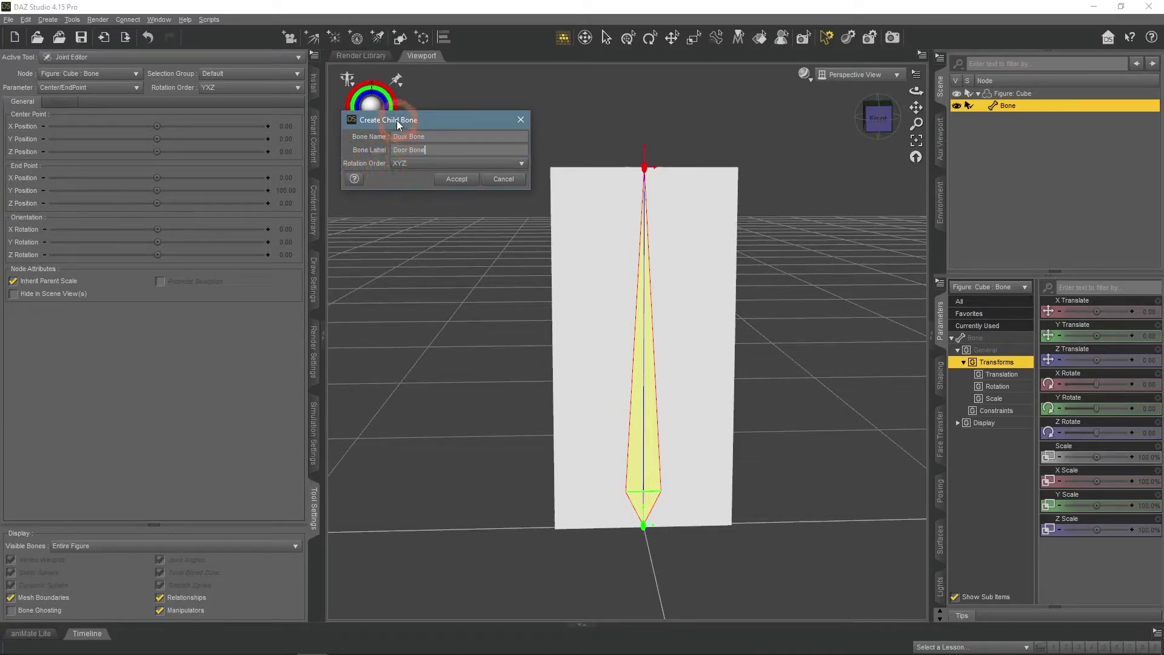
left_click_drag(389, 119, 357, 82)
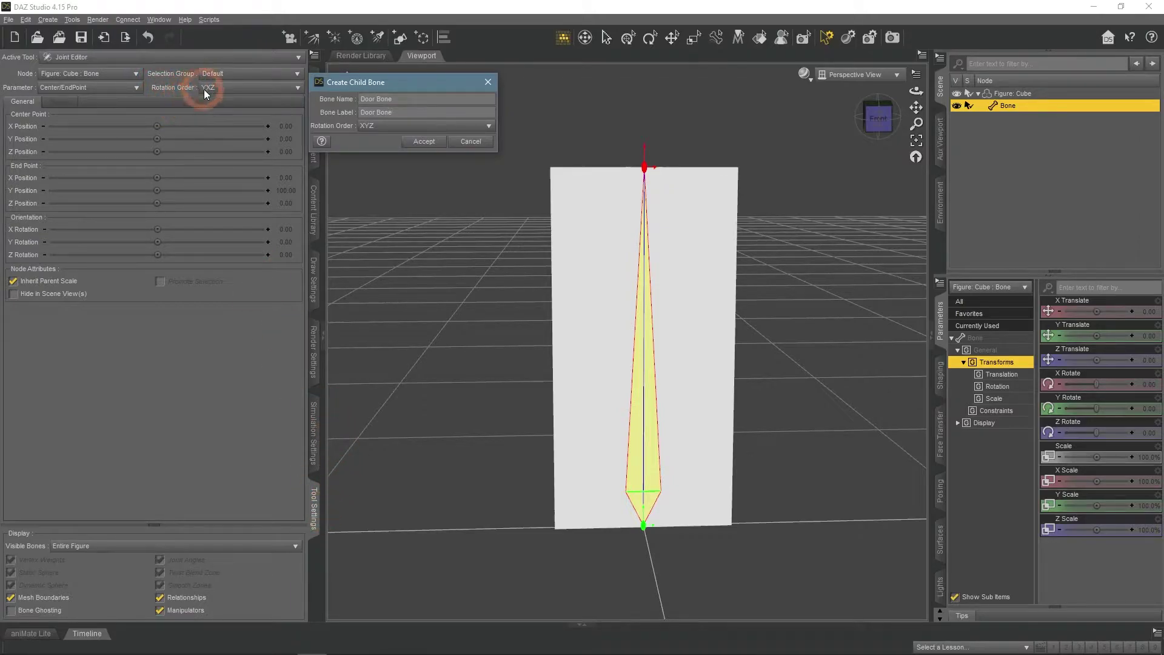
left_click(371, 135)
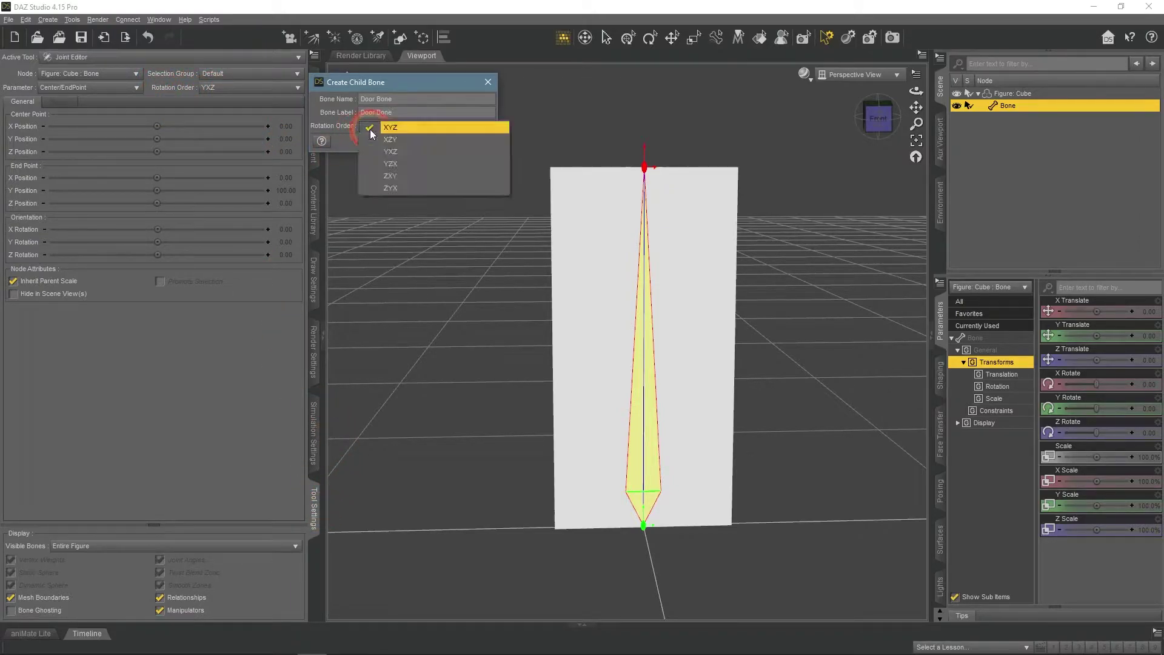
left_click(402, 154)
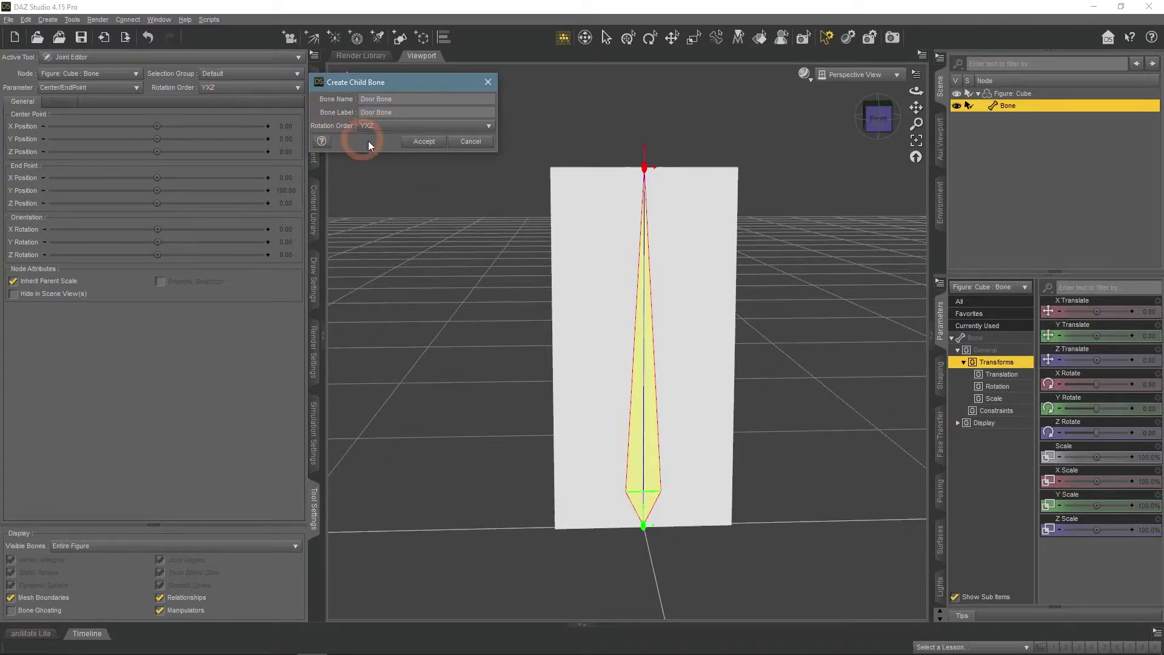
left_click(425, 142)
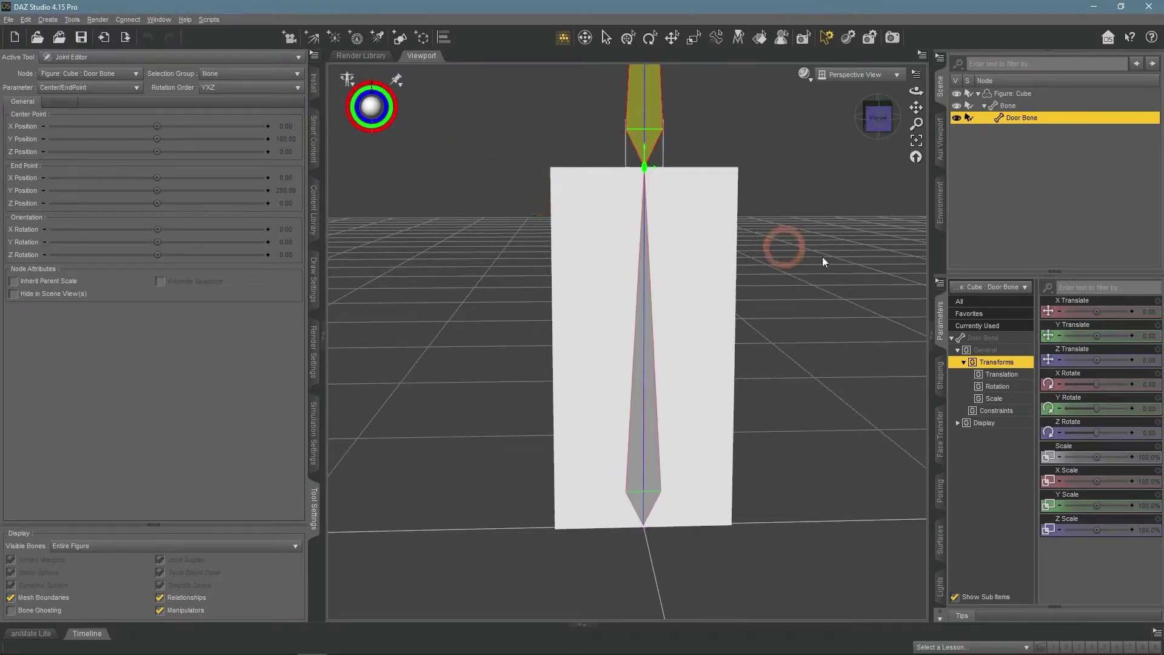
Step: Frame the new Door Bone in view and lower its end point to shorten it
scroll(882, 279, "down", 5)
left_click_drag(916, 108, 783, 144)
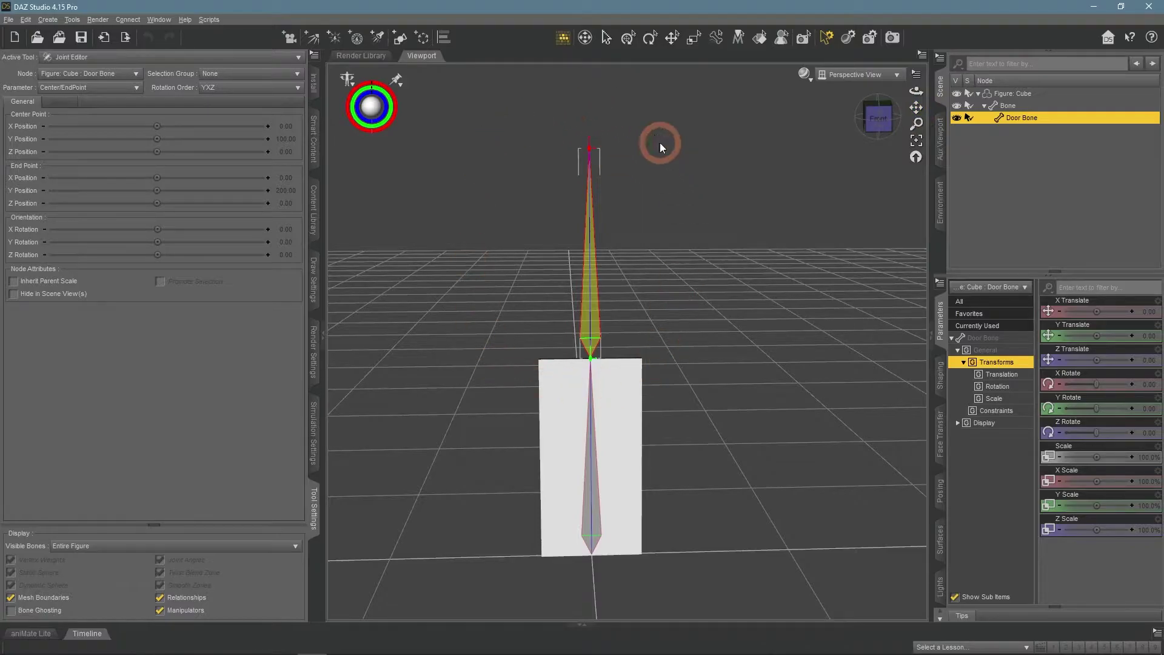
left_click(876, 85)
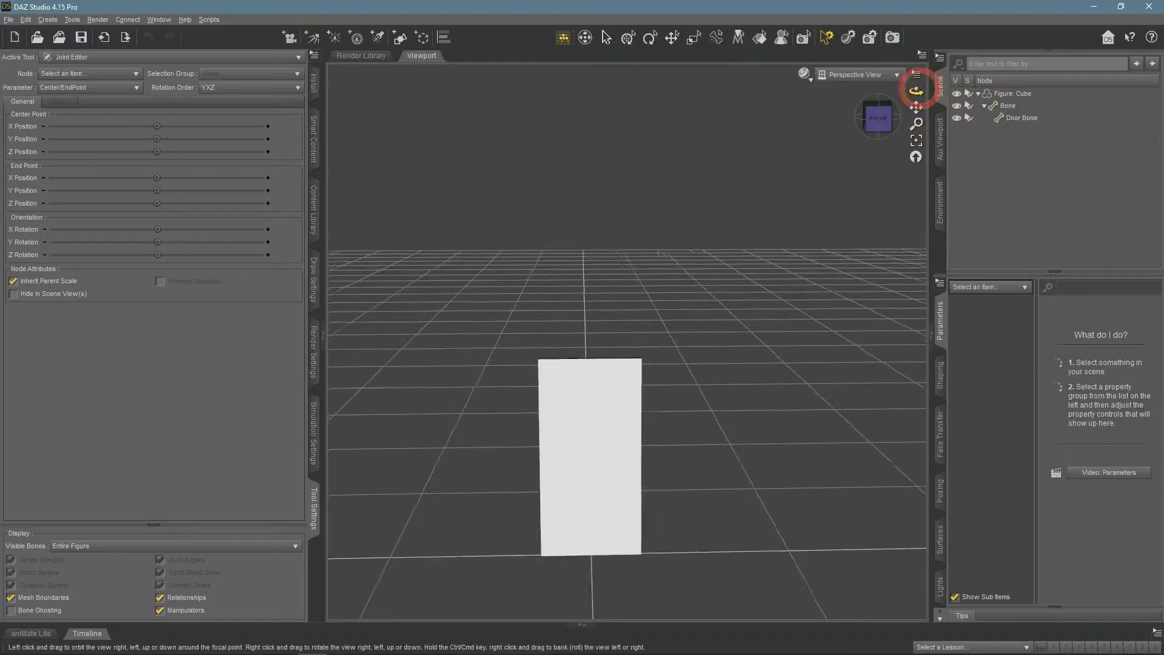
left_click(1011, 118)
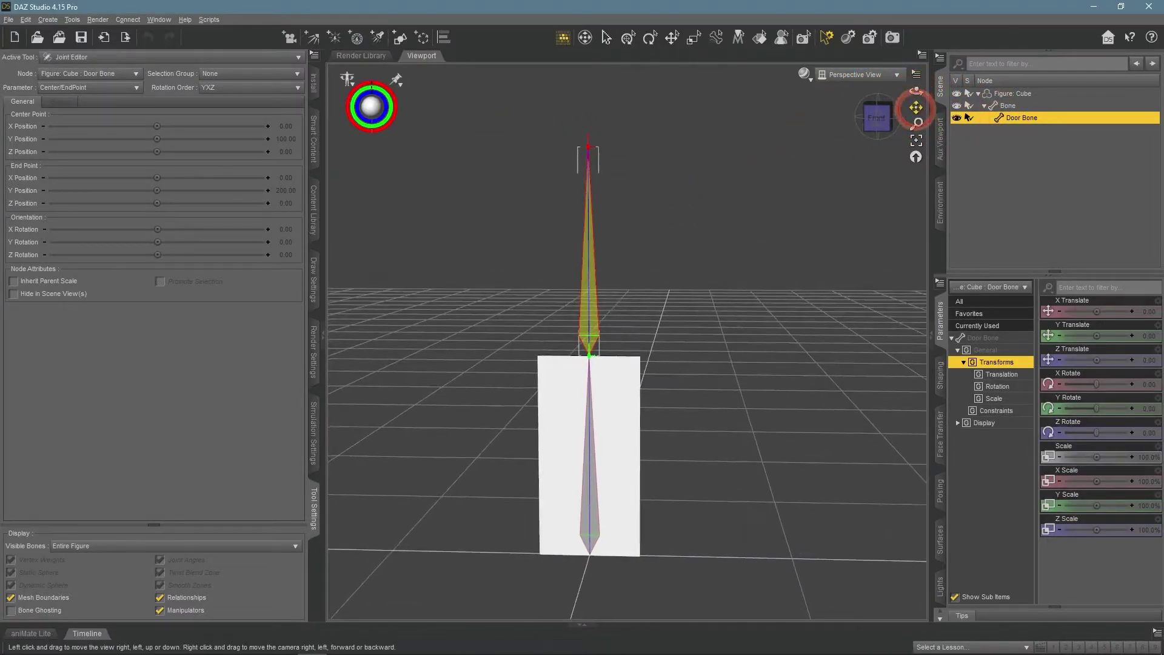
left_click_drag(916, 107, 794, 173)
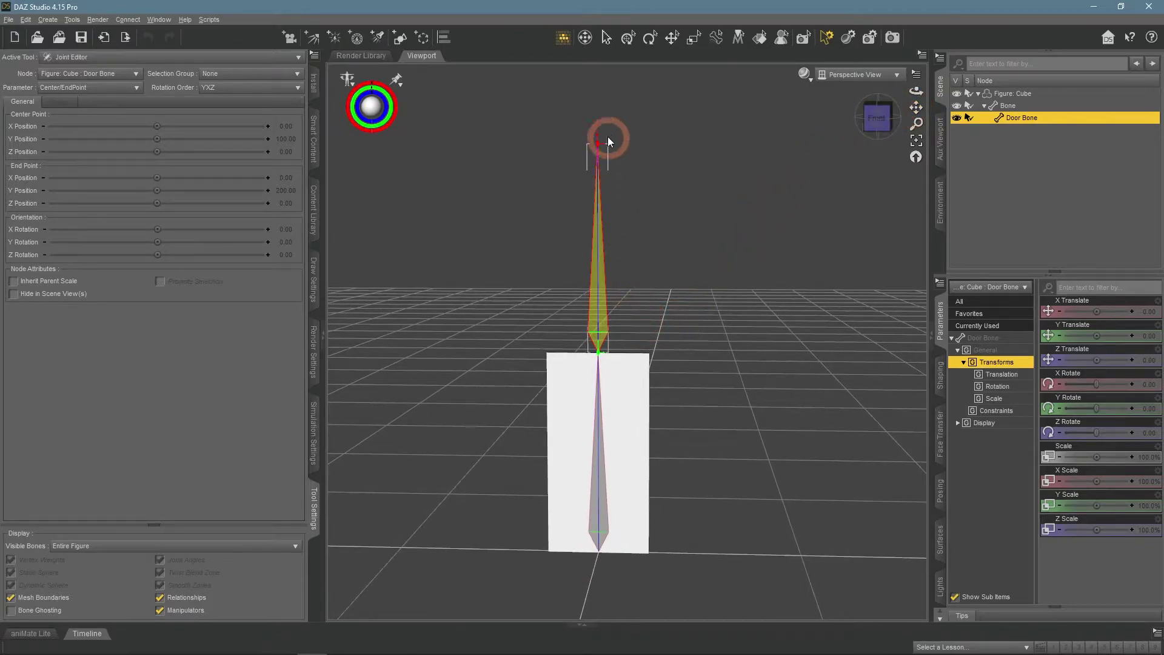
left_click_drag(598, 133, 600, 313)
left_click(597, 355)
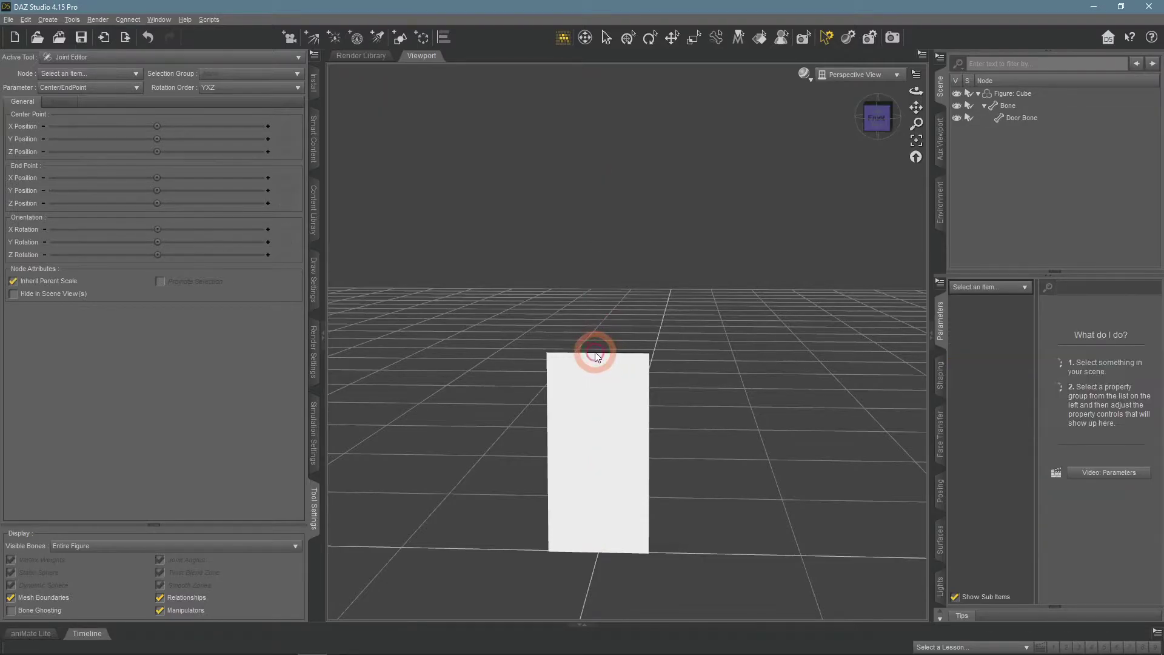
left_click(1026, 119)
Step: Move the Door Bone's base to the panel's bottom-left edge and its tip to the top
scroll(624, 339, "up", 2)
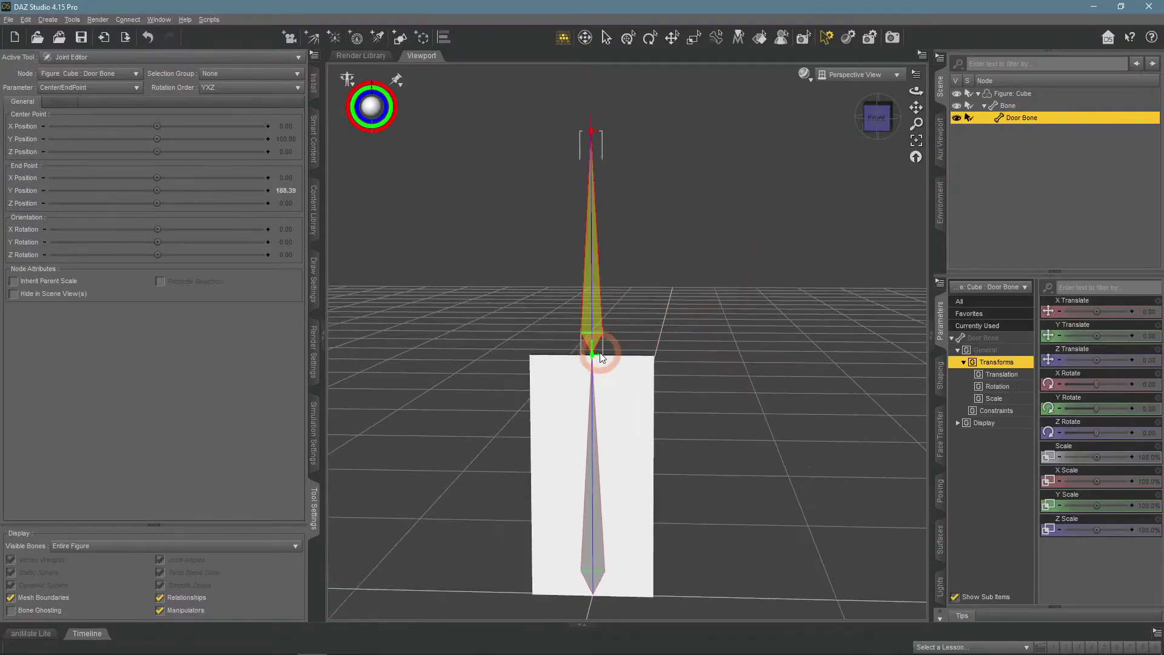
left_click_drag(598, 355, 478, 360)
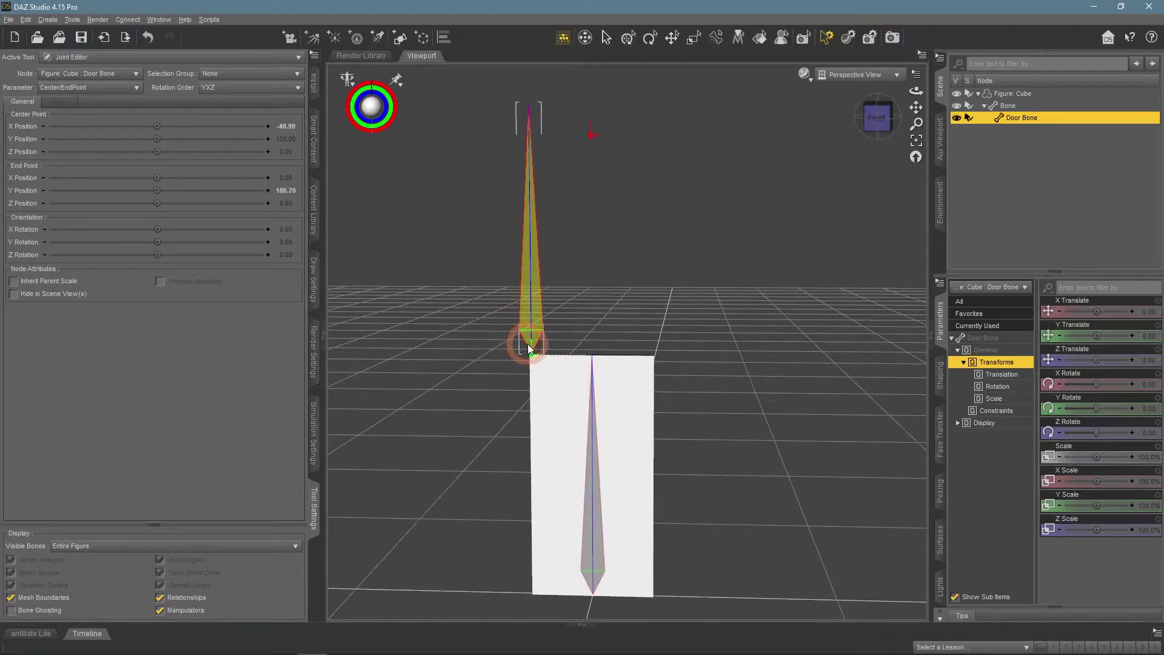
left_click_drag(531, 350, 548, 588)
left_click_drag(592, 127, 479, 359)
left_click_drag(916, 91, 688, 177)
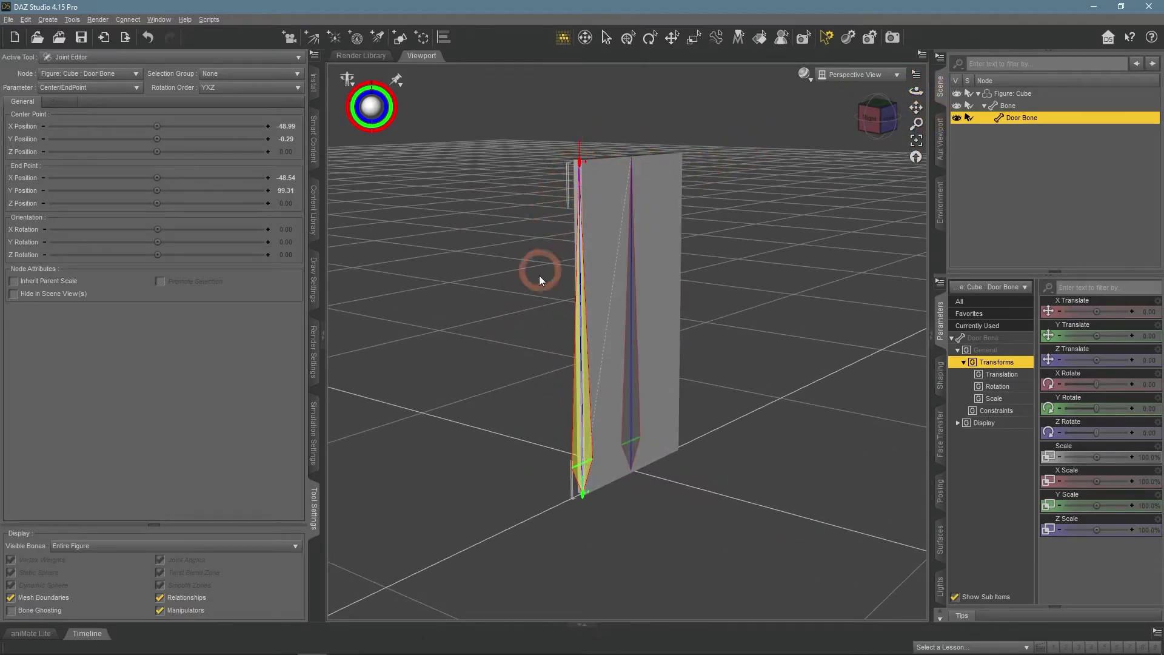
left_click_drag(916, 89, 834, 121)
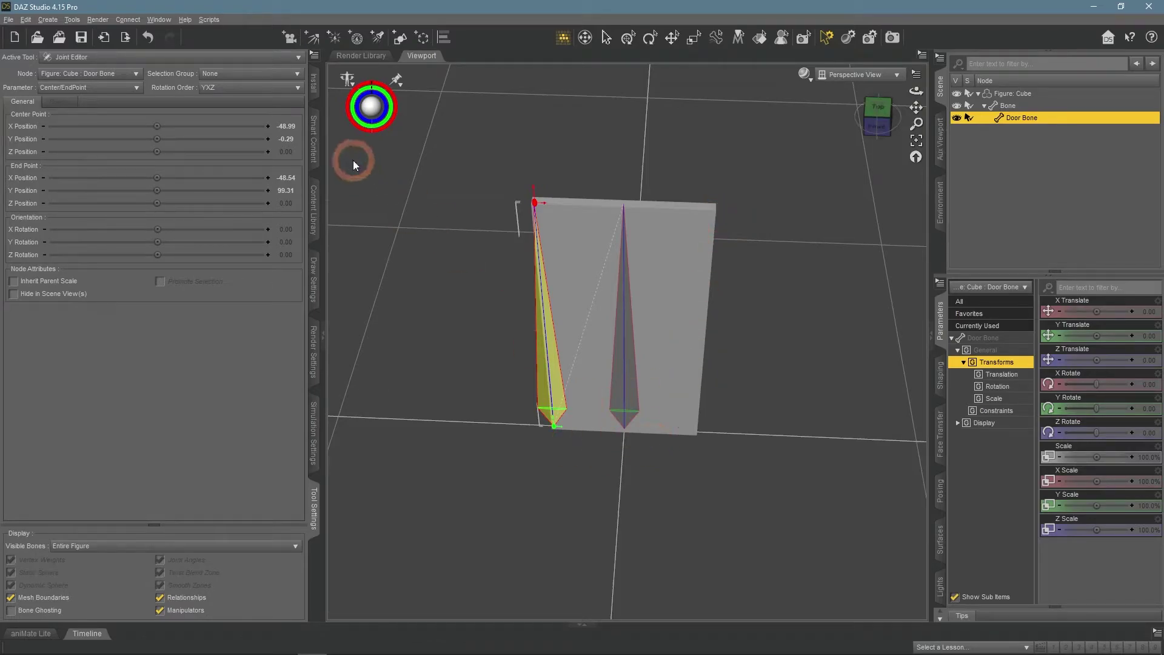
Step: Set the Door Bone's center point to X -50, Y 0 and end point Y to 100
left_click(285, 127)
type("-50")
key("Return")
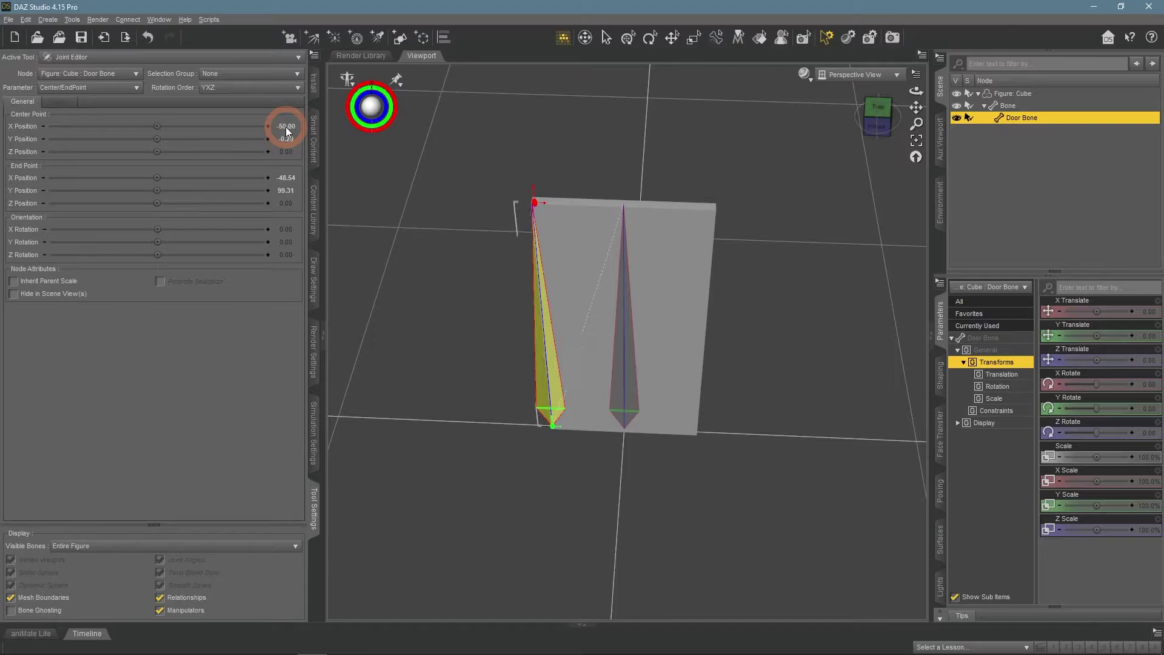
left_click(283, 139)
left_click(286, 178)
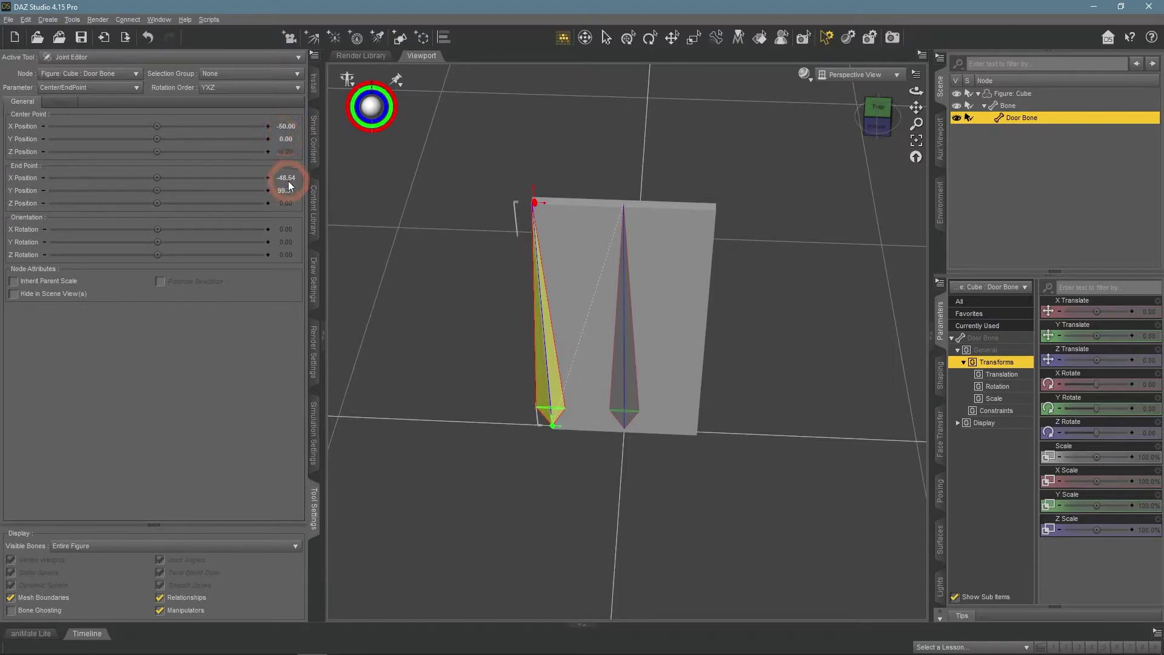
left_click(284, 191)
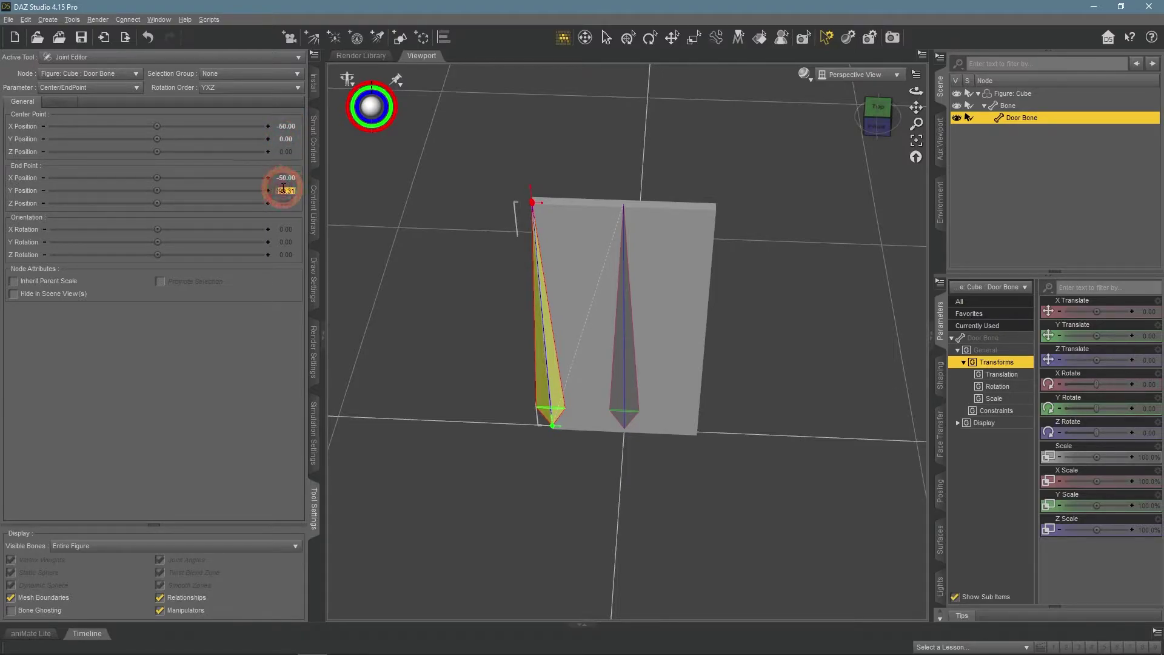
type("100")
key("Return")
left_click_drag(916, 91, 915, 89)
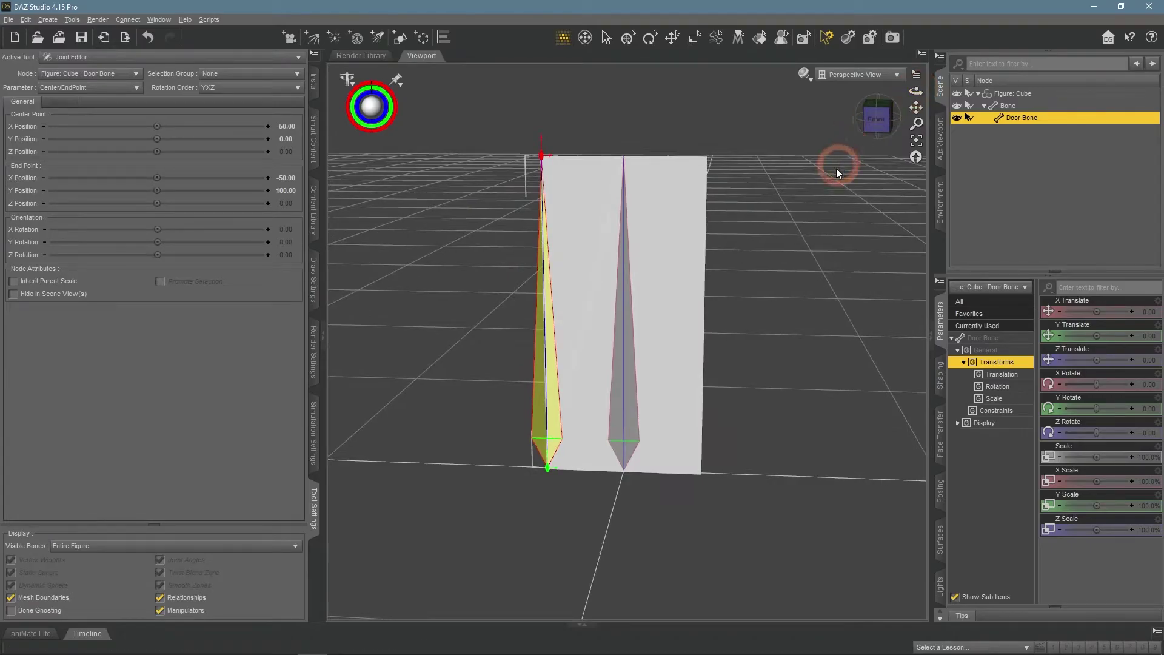
Step: Bind Door Face Group to the Door Bone as its selection group
left_click(222, 77)
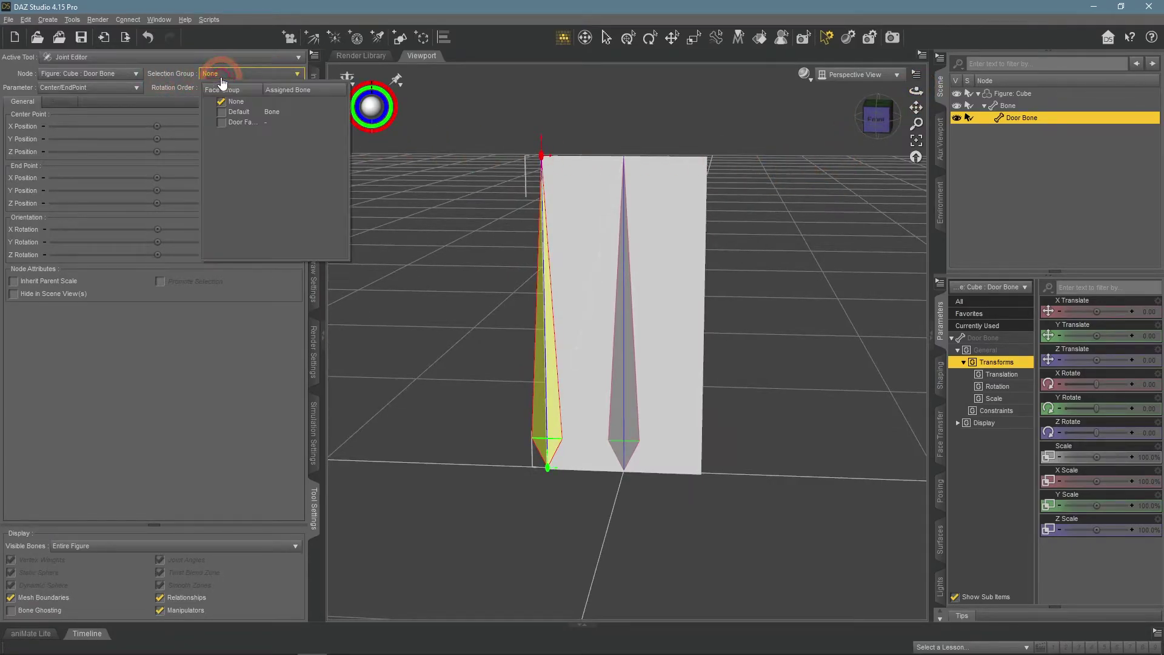
left_click(234, 121)
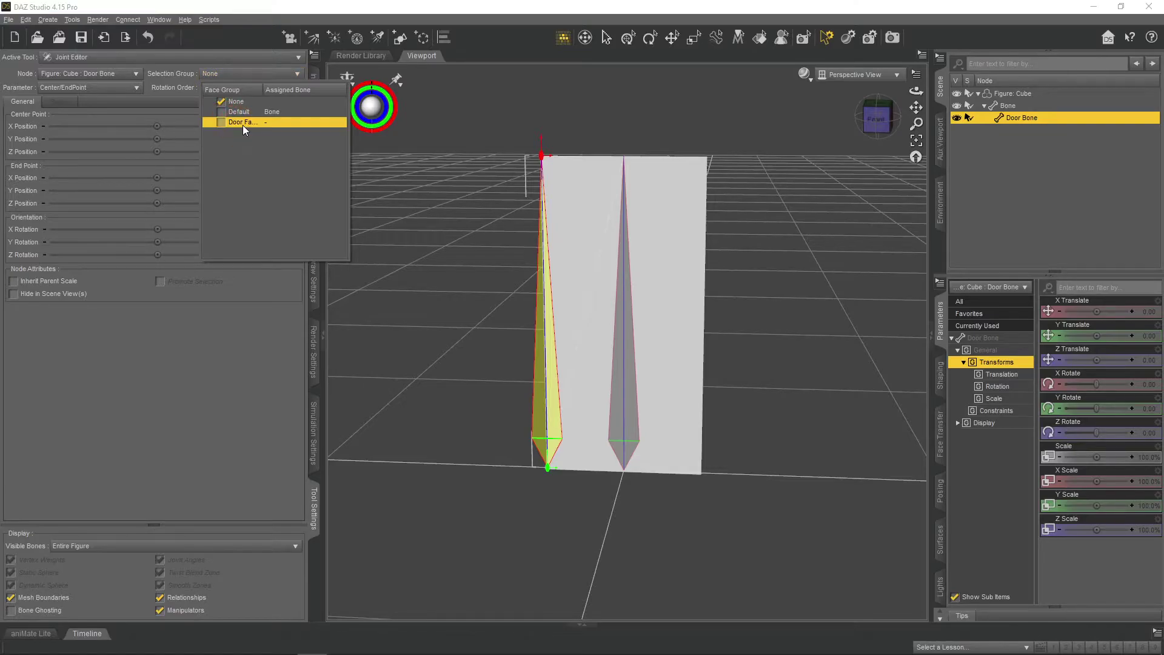
left_click(220, 122)
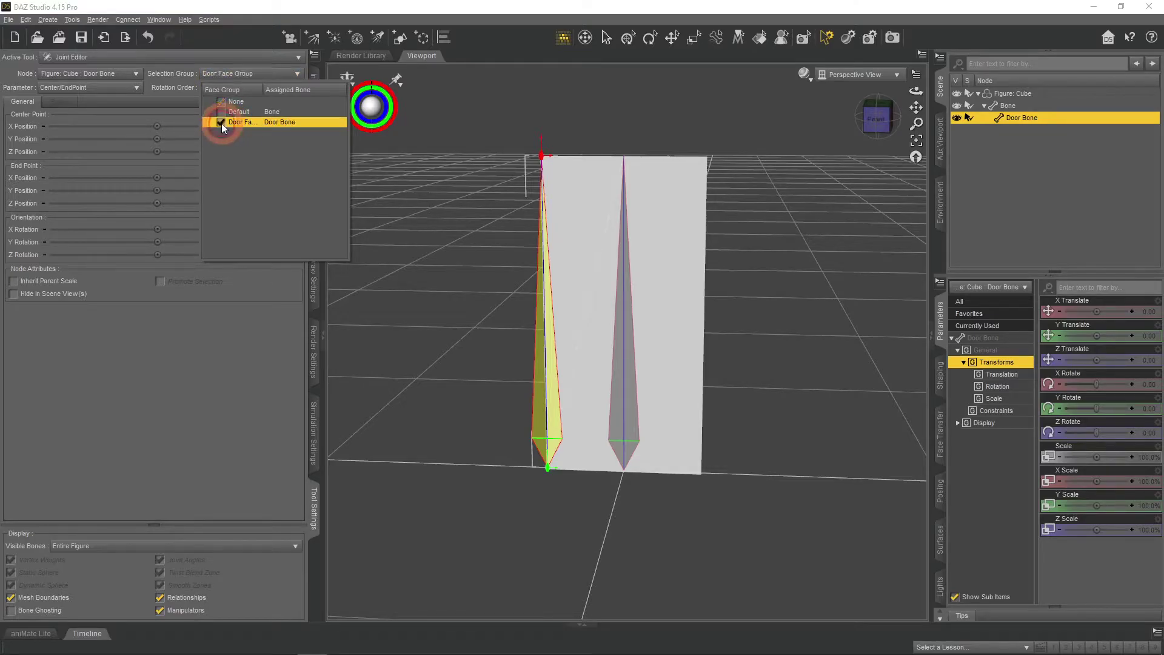
left_click(256, 121)
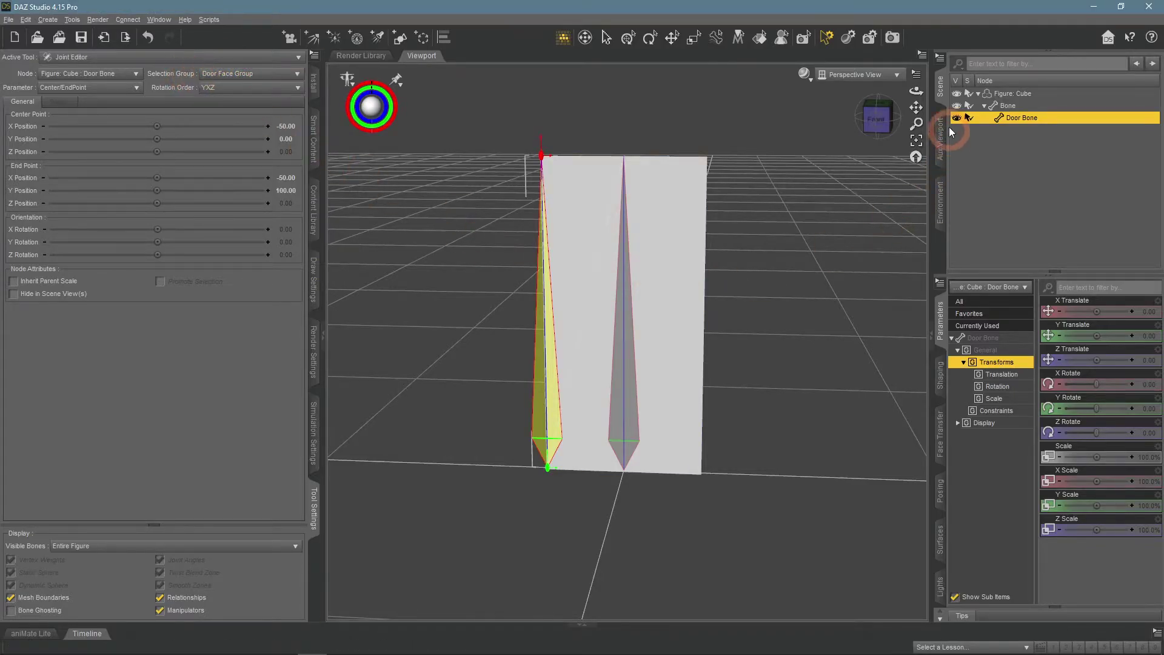
left_click(925, 98)
left_click_drag(925, 96, 914, 93)
left_click(1011, 117)
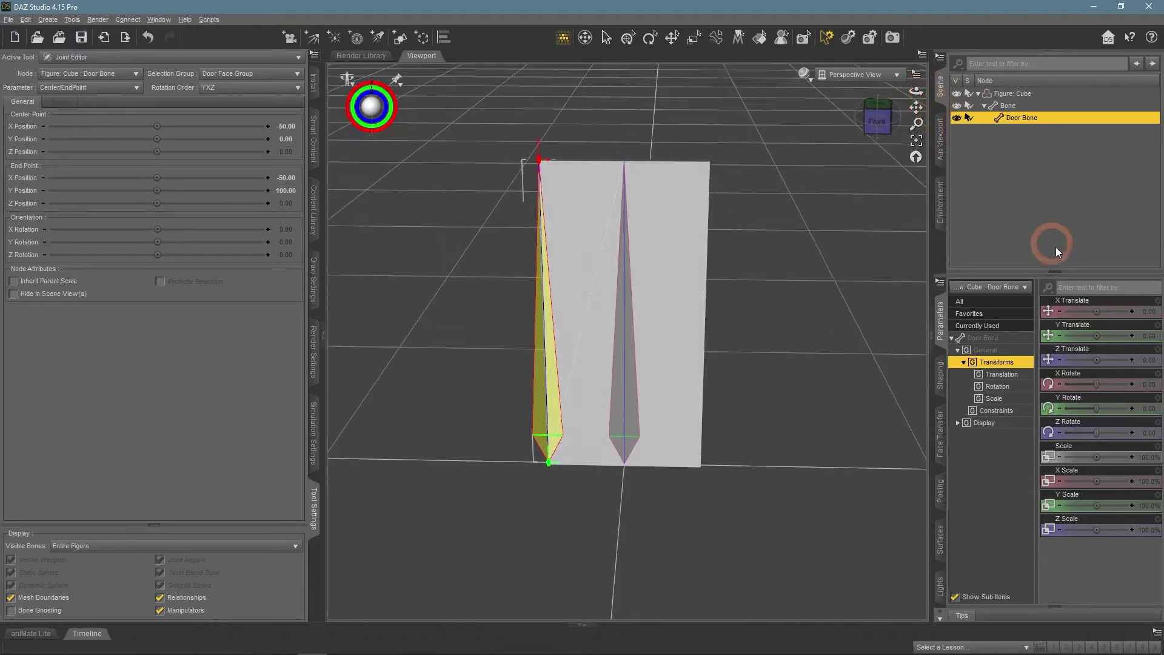
left_click_drag(1094, 385, 1090, 447)
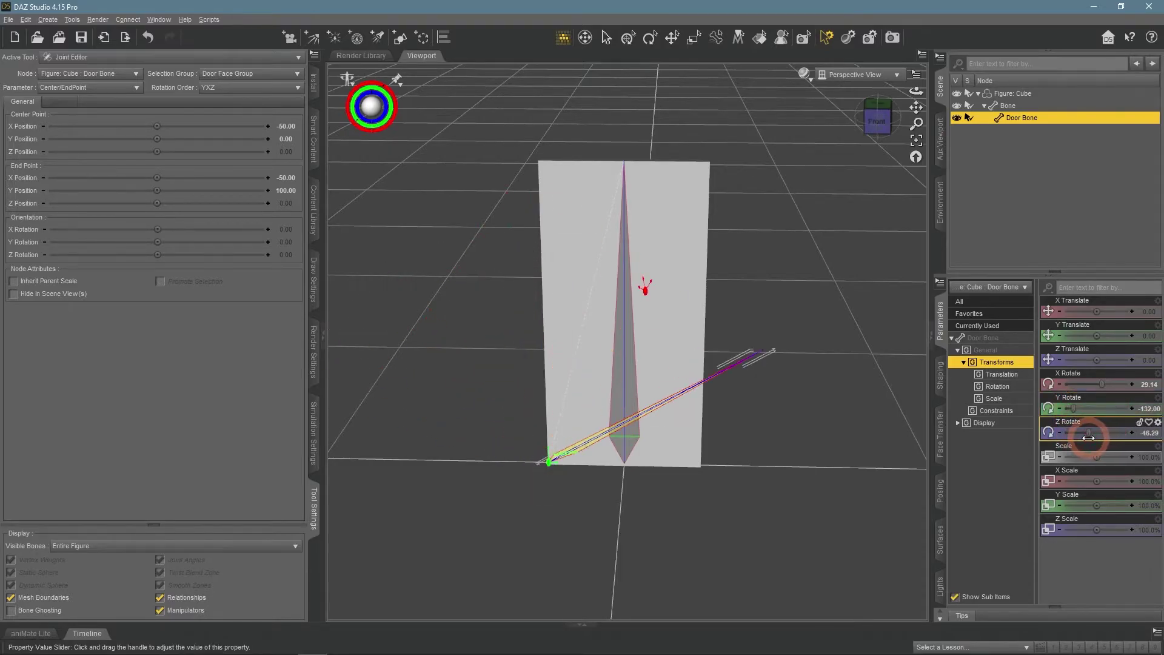
left_click_drag(917, 92, 913, 91)
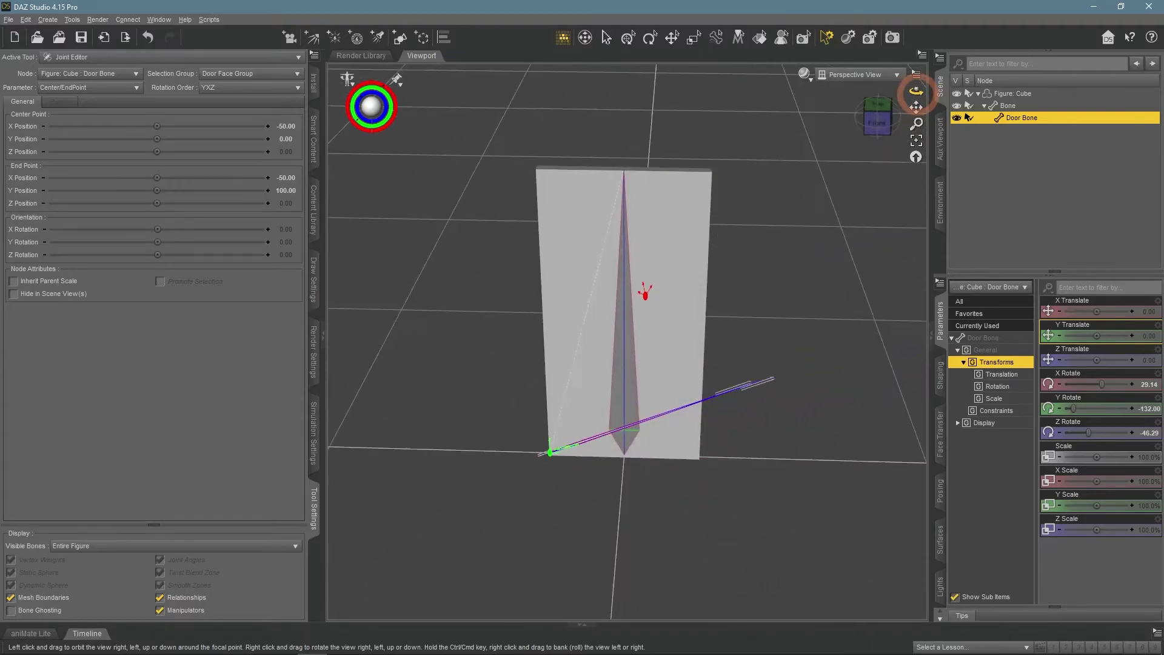
left_click(1147, 409)
type("0")
key("Return")
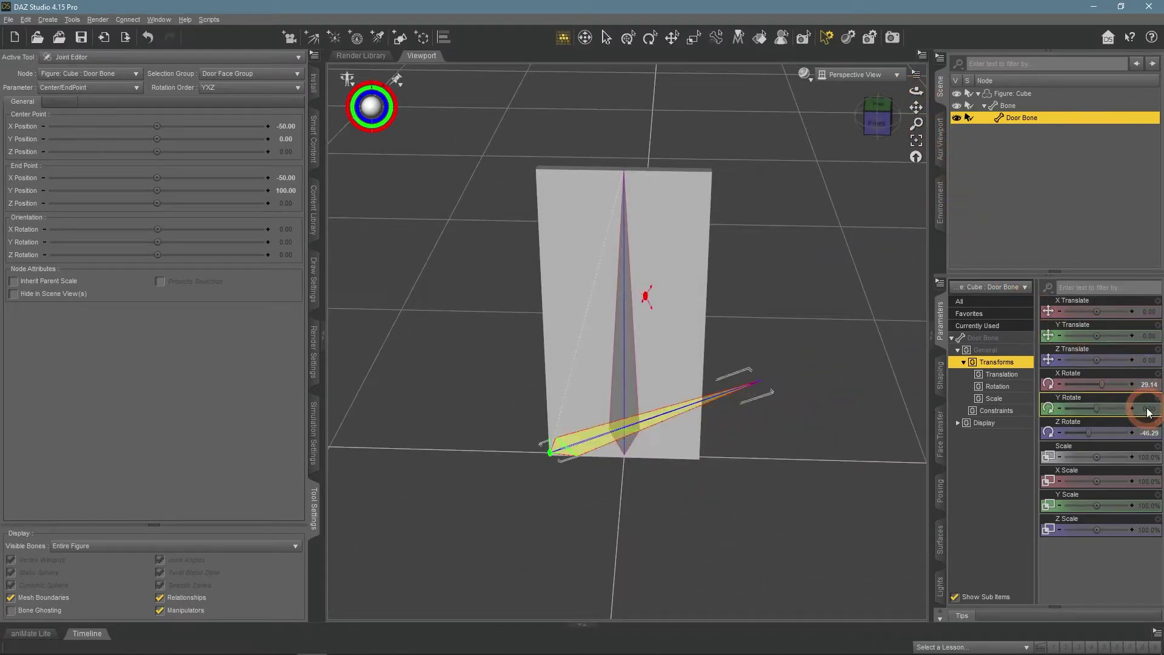
left_click(1144, 385)
type("0")
key("Return")
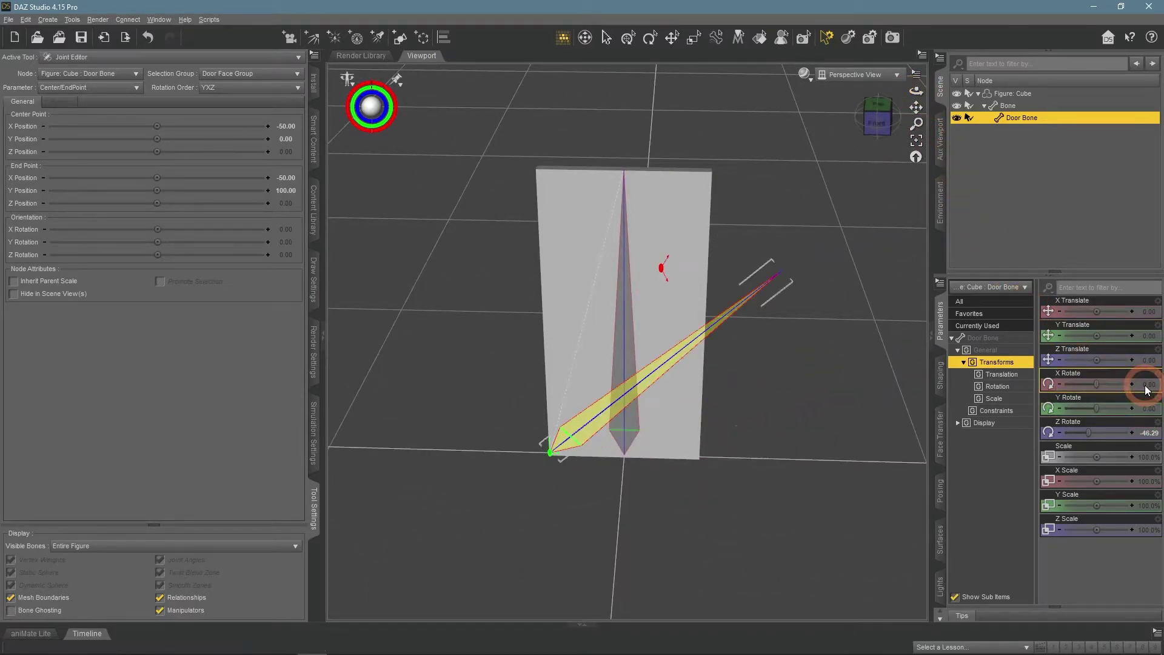
left_click(1150, 432)
type("0")
key("Return")
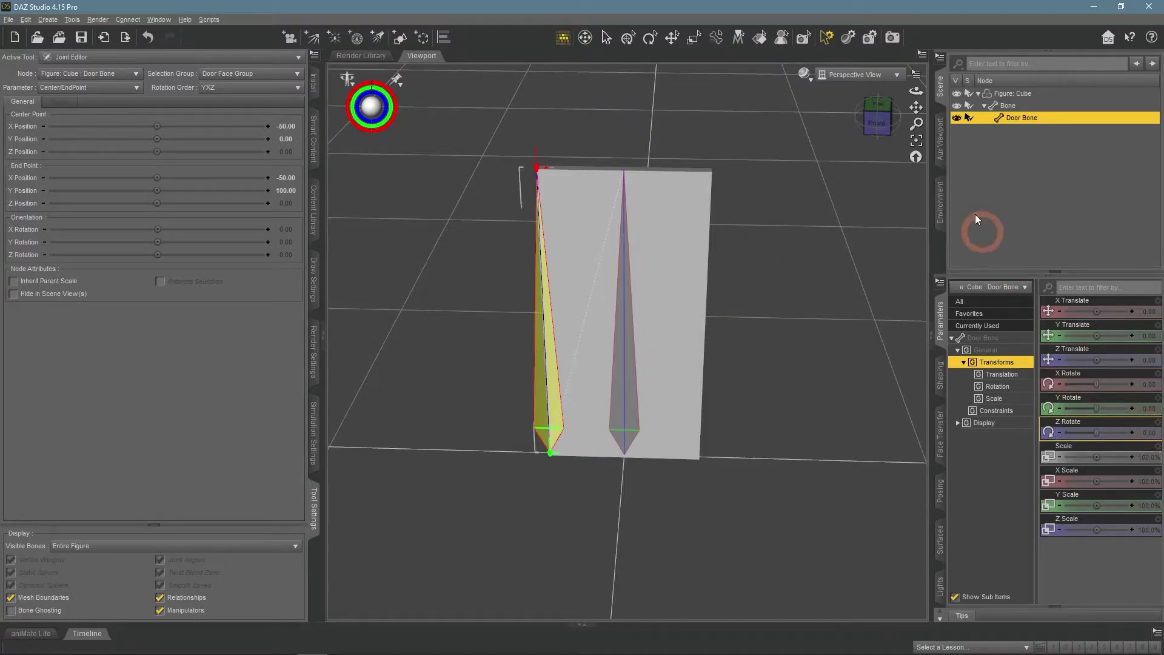
left_click_drag(916, 92, 912, 96)
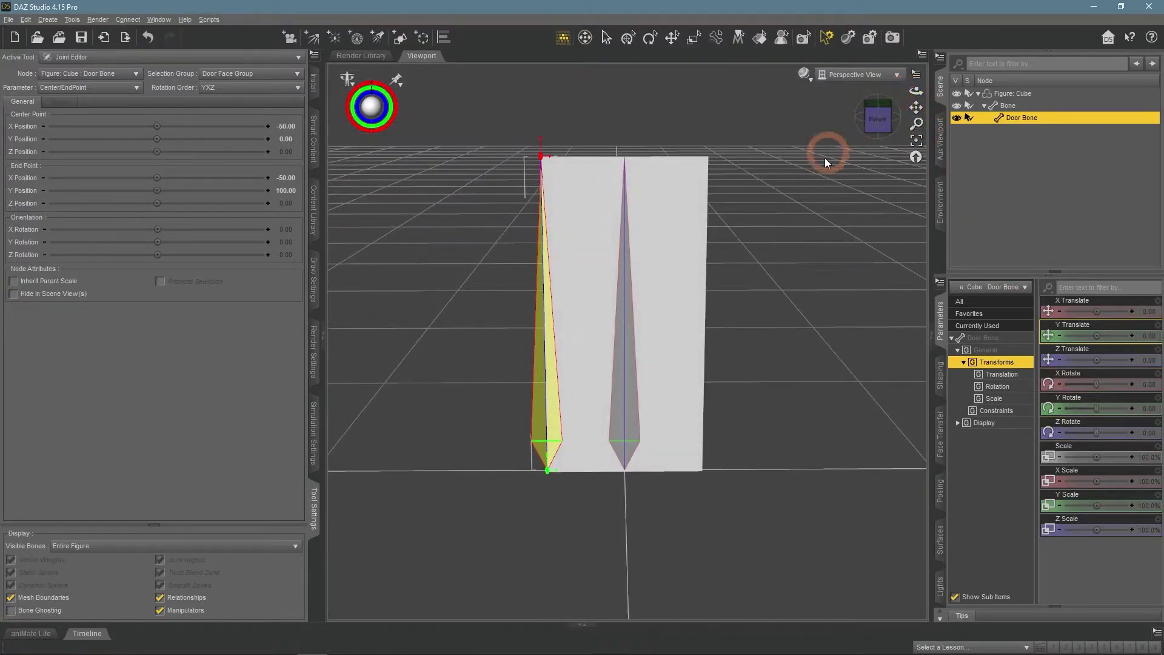
Step: Inspect the face groups in the Geometry Editor: Default with 0 faces, Door with 6
left_click(100, 57)
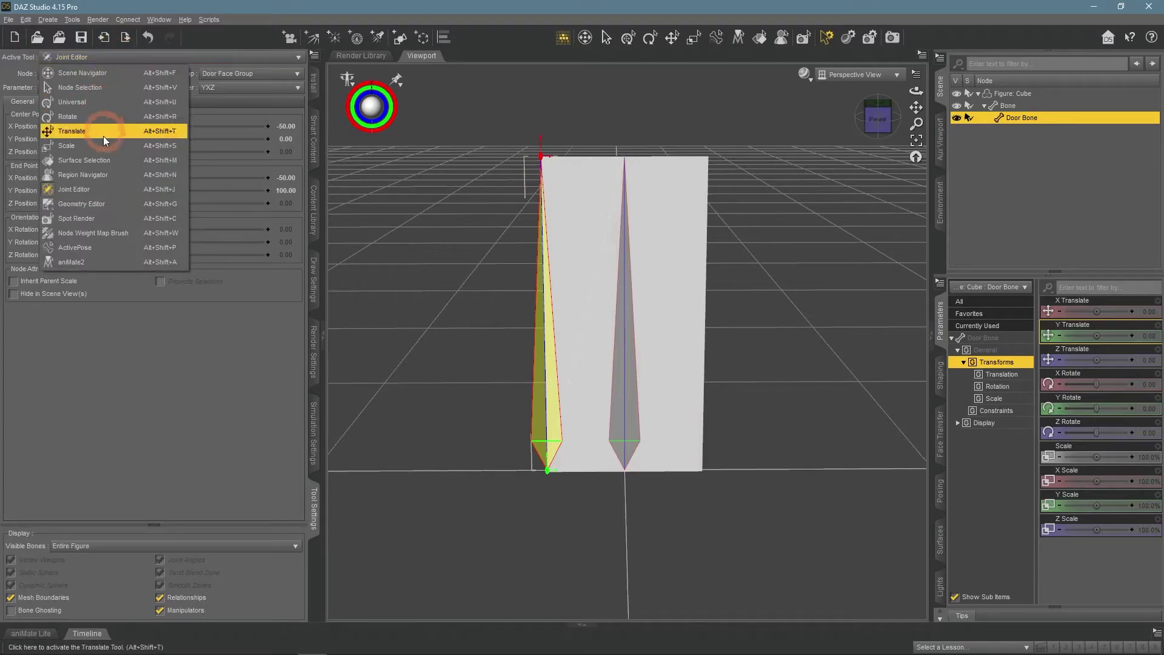
left_click(103, 204)
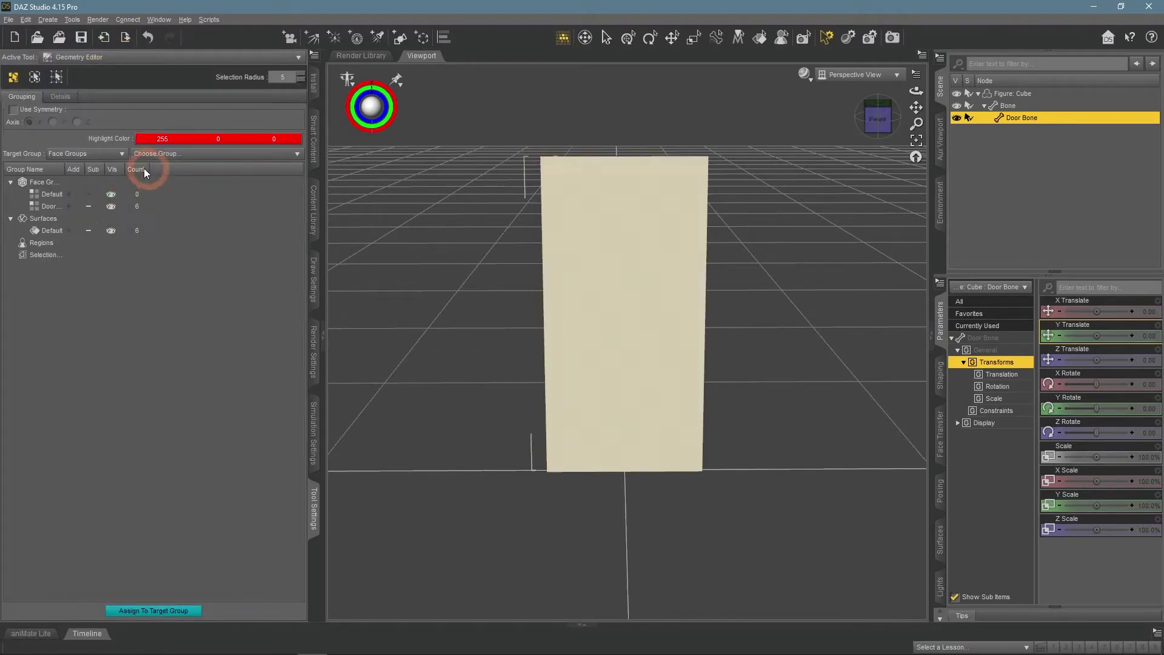
left_click(42, 183)
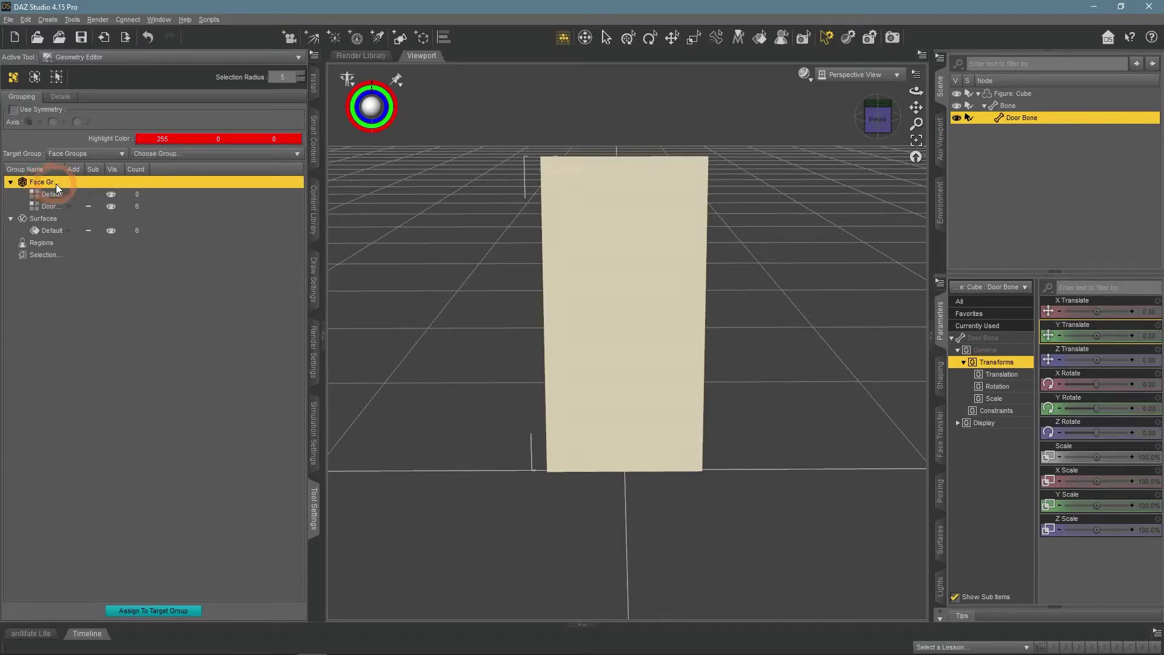
left_click(110, 57)
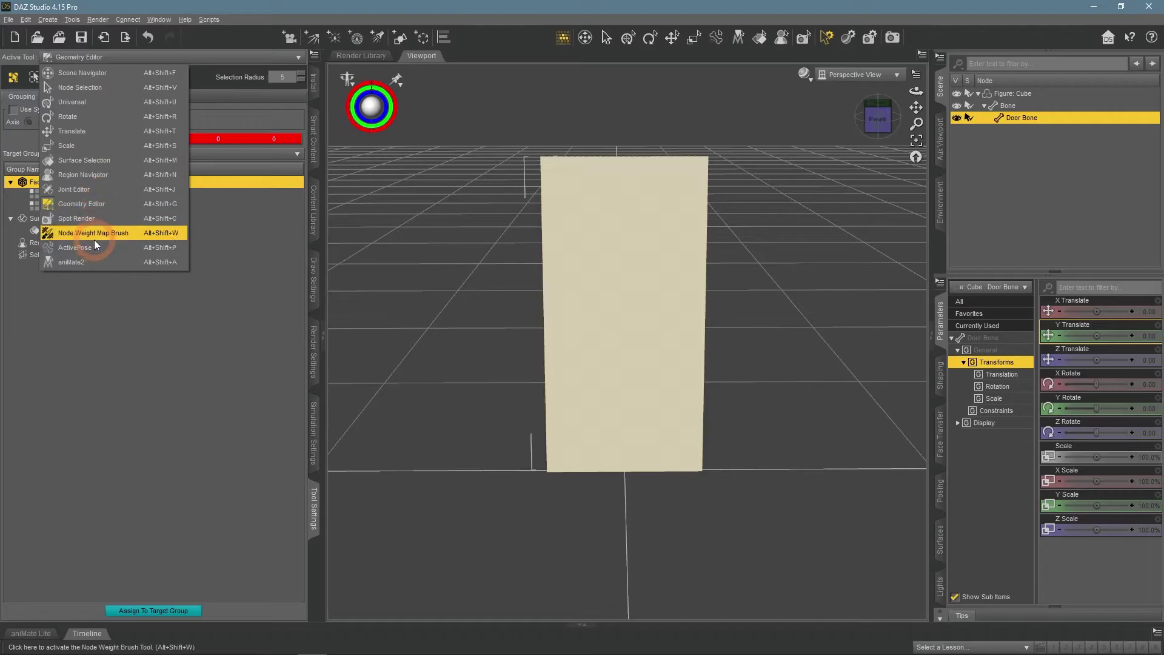
Step: With the Node Weight Map Brush on Door Bone's General Weights, fill the door at 12.1%
left_click(132, 236)
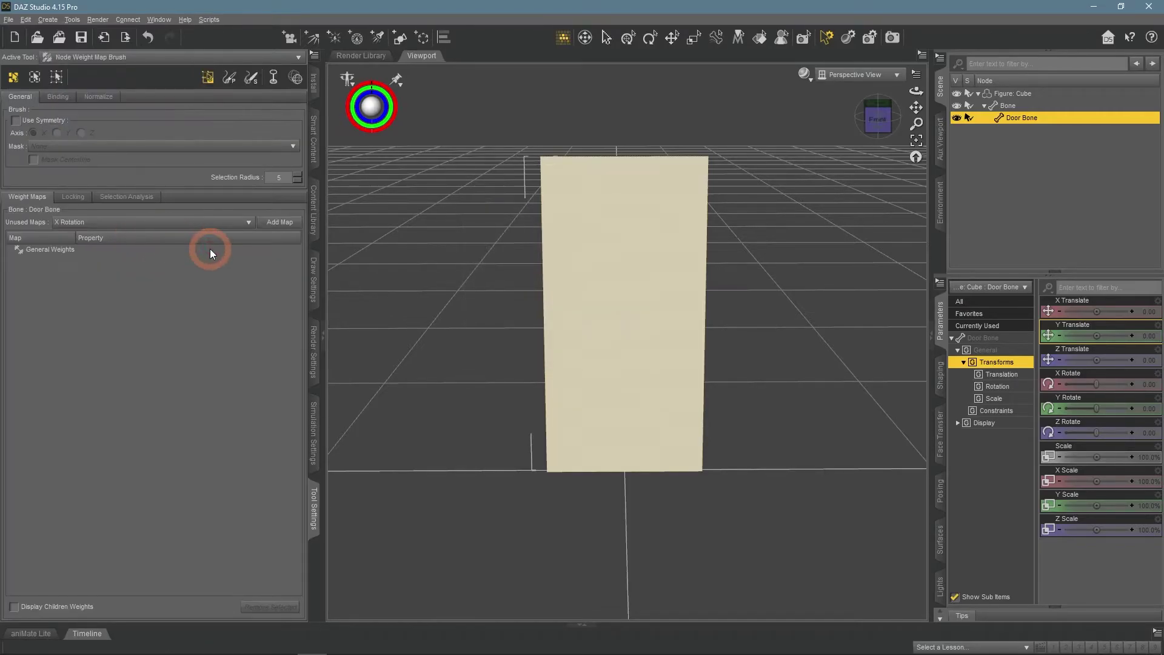
left_click(72, 249)
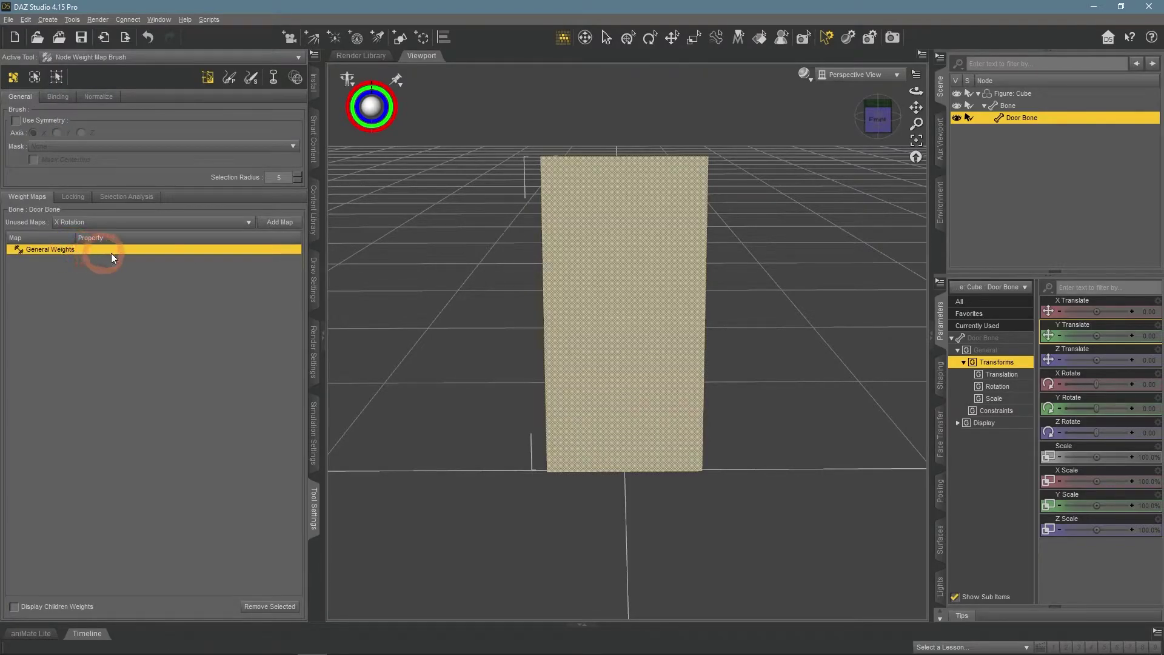
left_click_drag(915, 91, 916, 91)
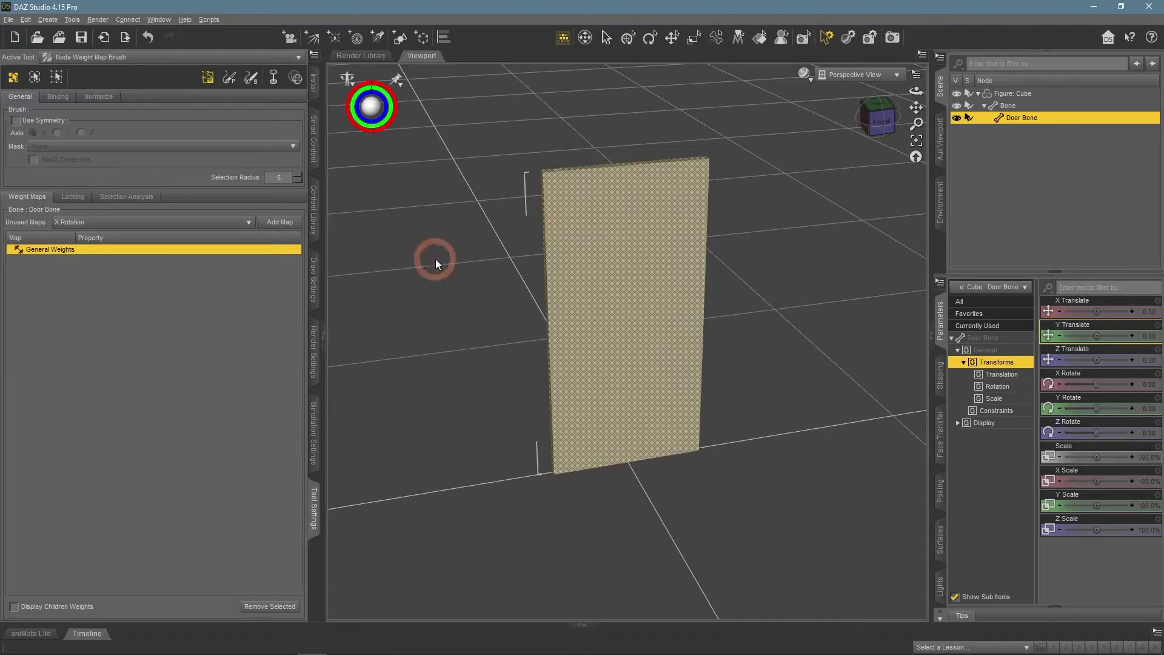
right_click(634, 258)
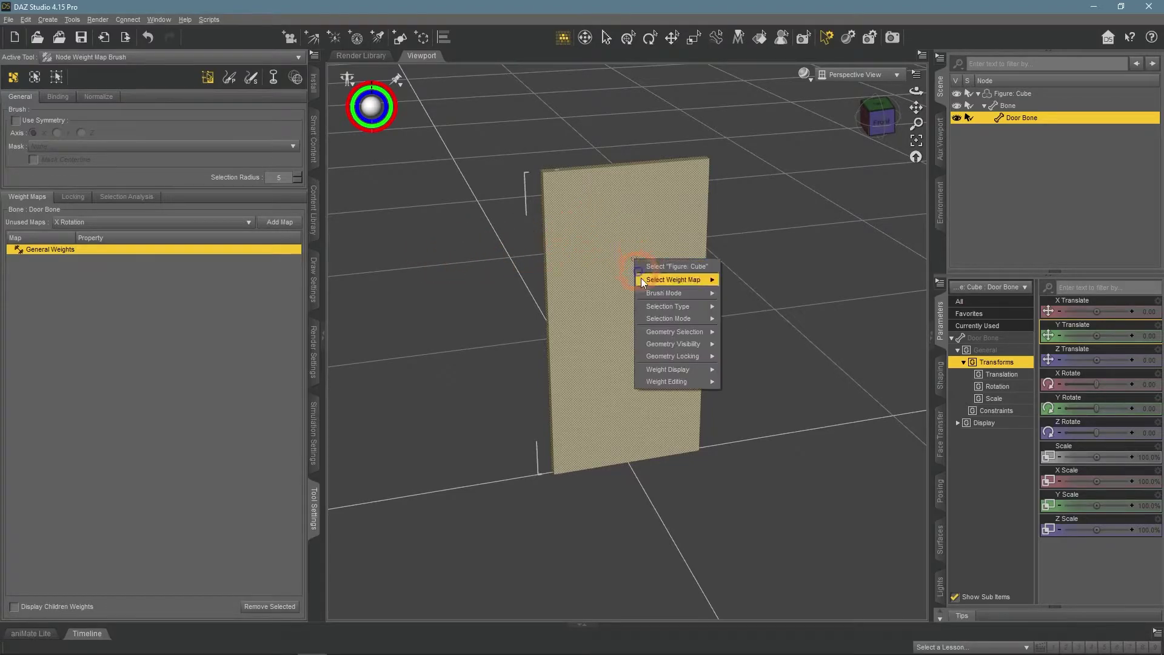
mouse_move(687, 380)
left_click(755, 383)
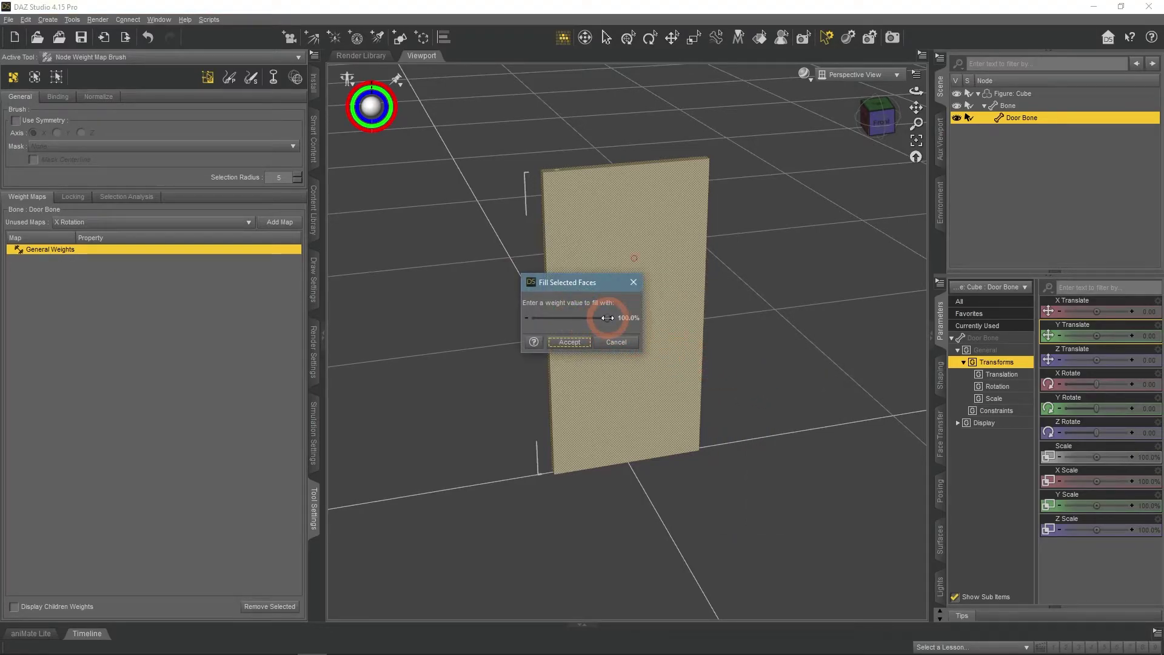
mouse_move(607, 318)
left_mouse_down()
mouse_move(541, 319)
mouse_move(613, 319)
left_mouse_up()
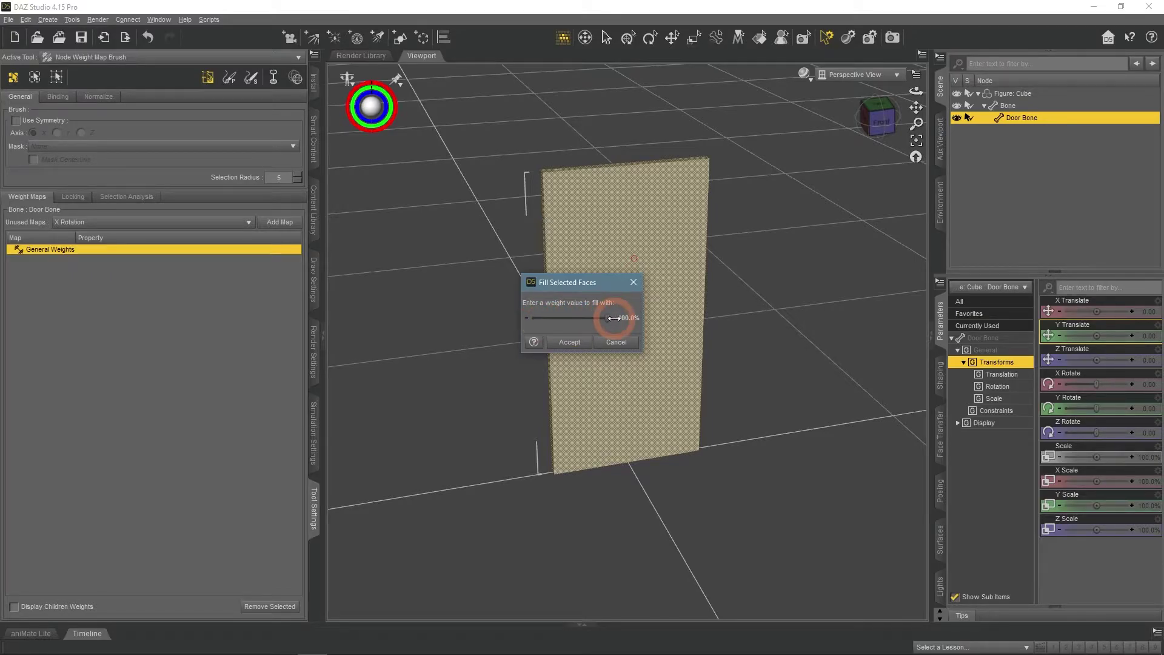
left_click(571, 342)
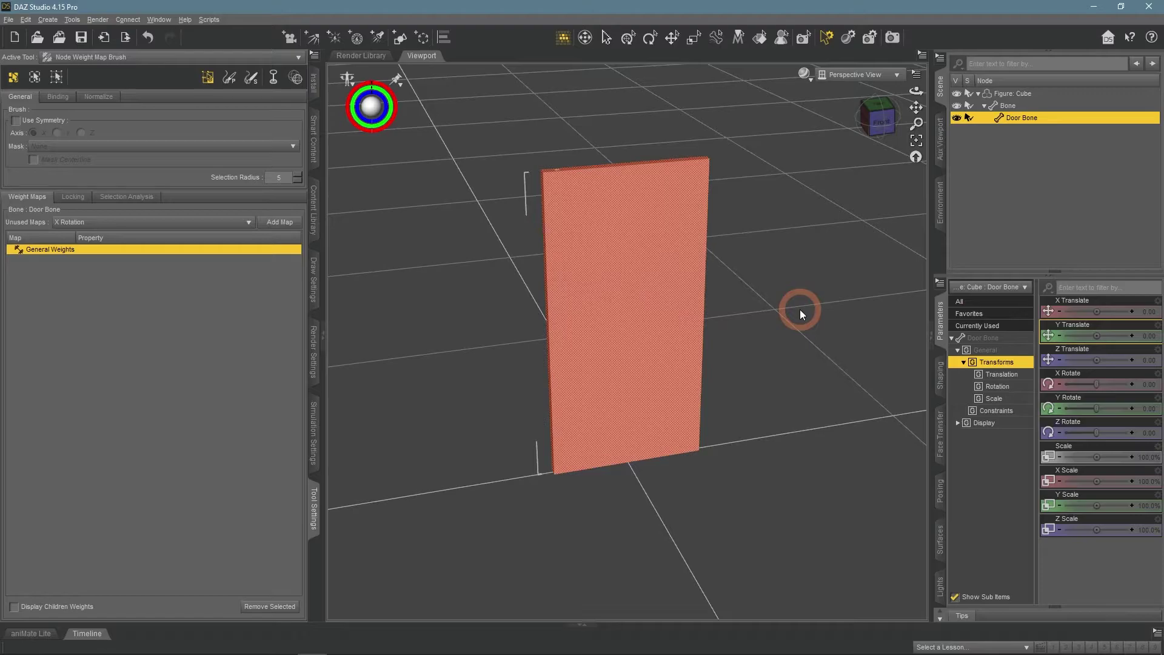
Step: Refill the door's selected weights at 59.7%, check it edge-on, then undo the last change
mouse_move(916, 91)
left_mouse_down()
mouse_move(894, 92)
mouse_move(904, 98)
left_mouse_up()
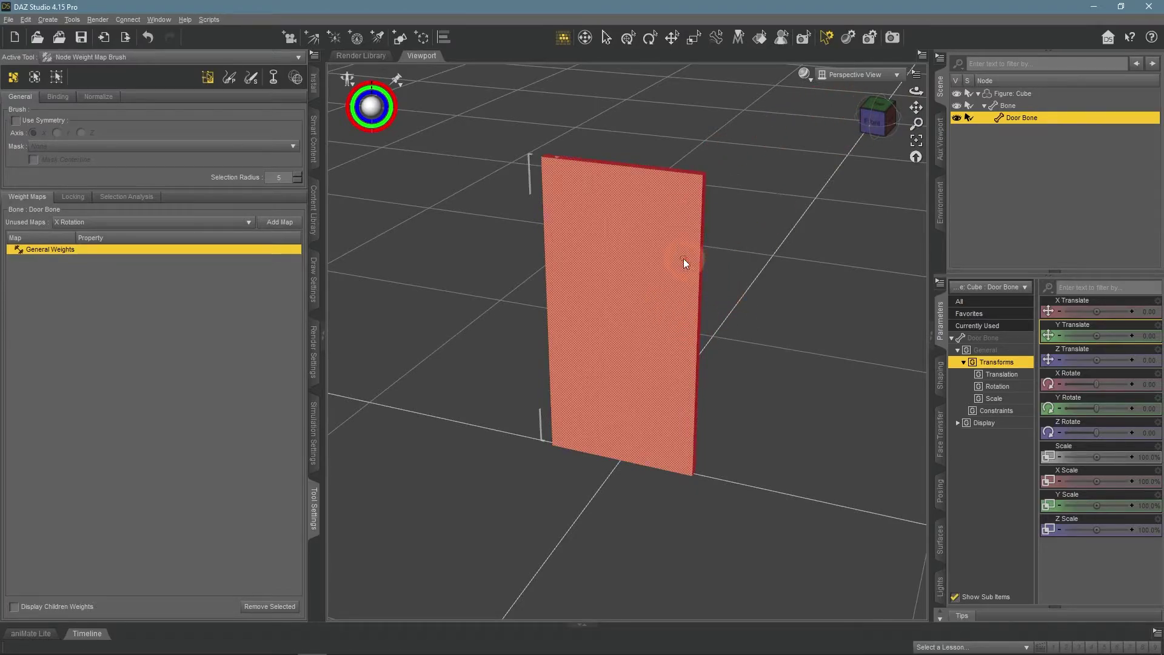
right_click(700, 250)
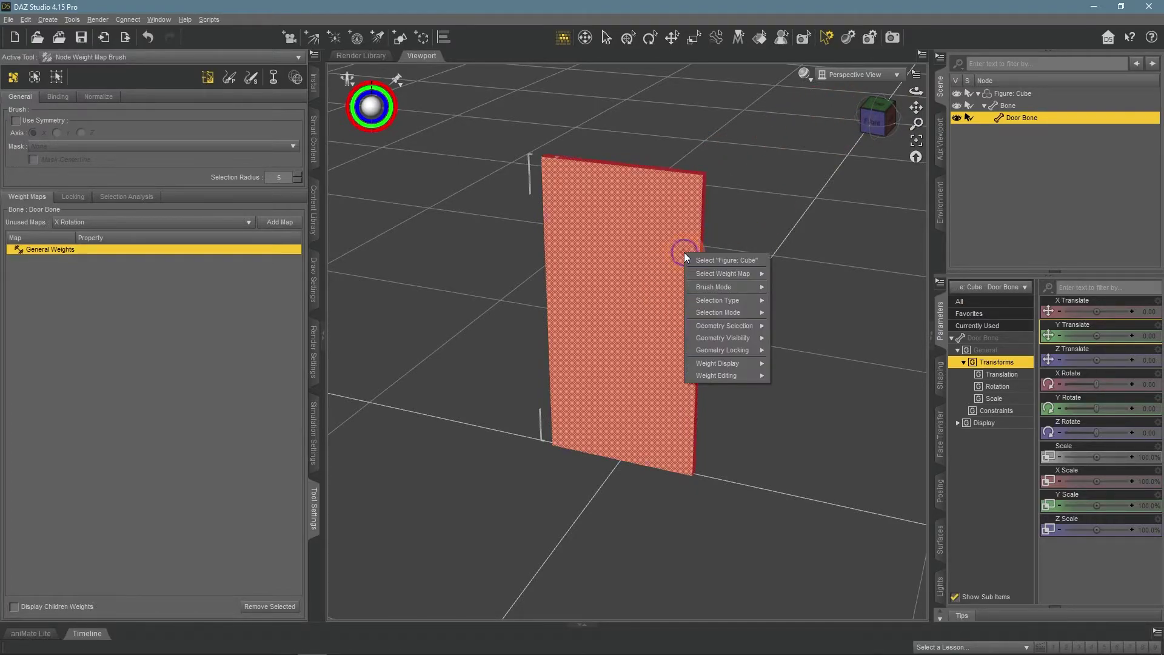
mouse_move(729, 363)
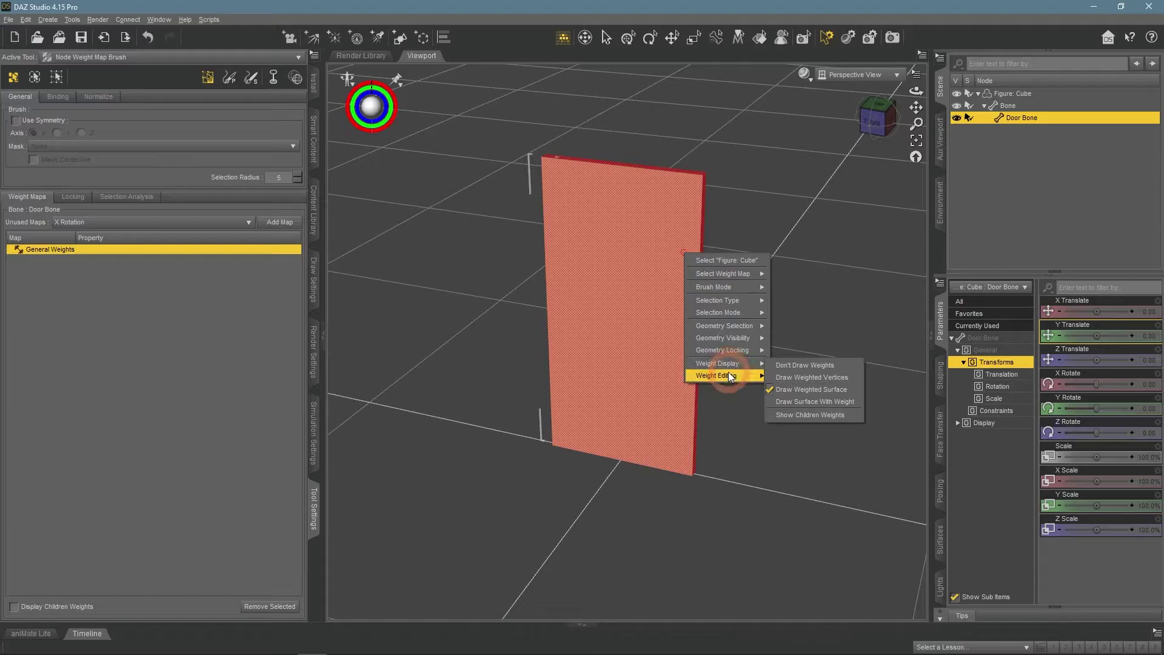
left_click(794, 373)
right_click(688, 342)
mouse_move(731, 468)
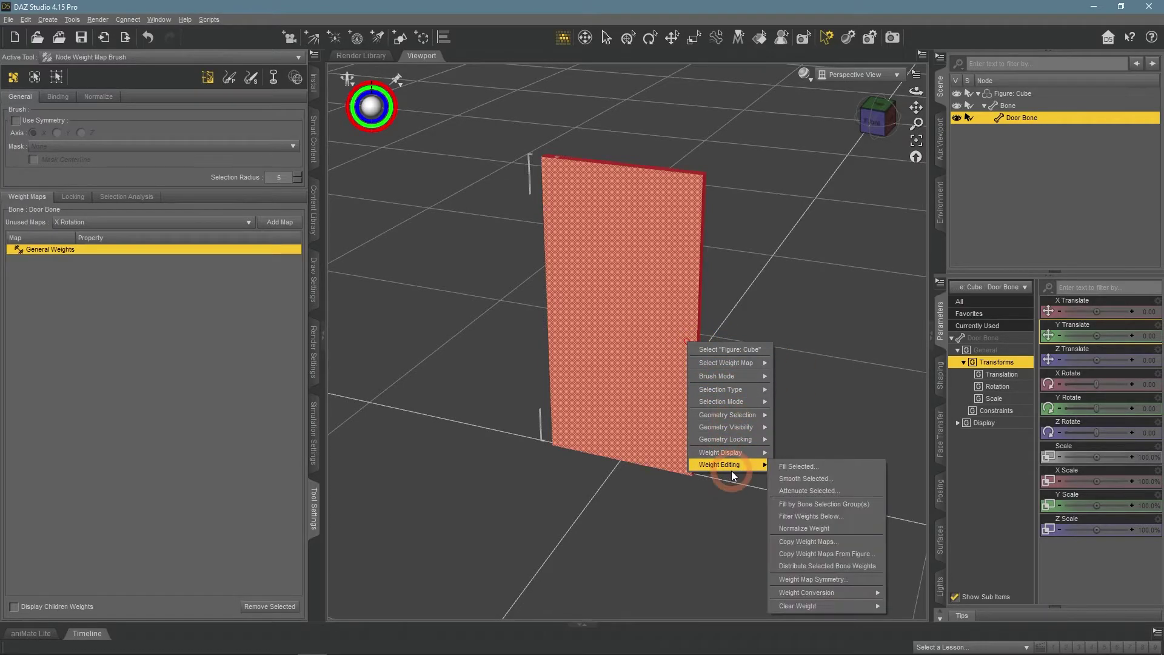
left_click(809, 470)
left_click_drag(594, 318, 577, 318)
left_click(575, 343)
left_click(846, 280)
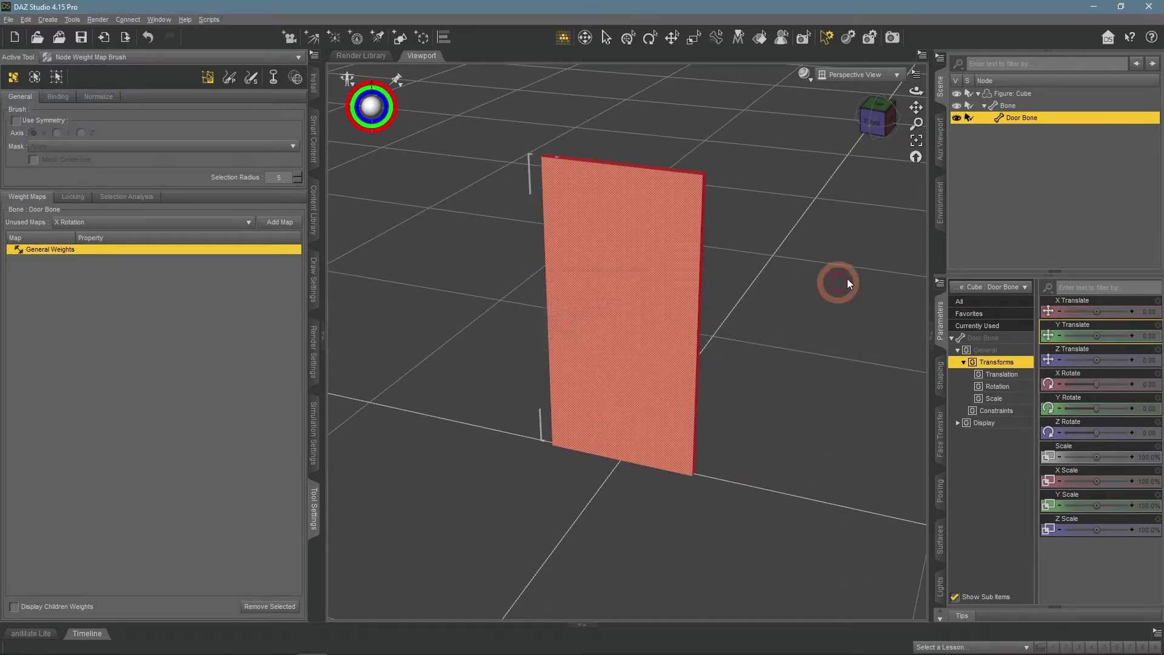
mouse_move(916, 91)
left_mouse_down()
mouse_move(872, 92)
mouse_move(914, 91)
left_mouse_up()
left_click(795, 185)
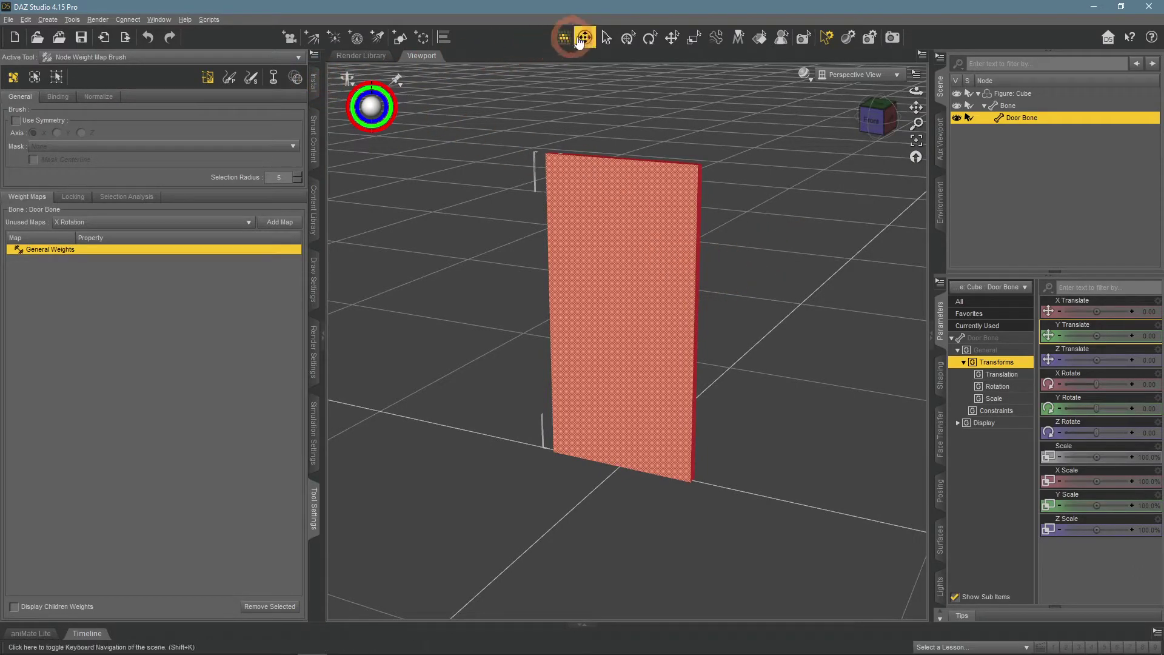
Step: Switch to node selection and select the Door Bone in the Scene pane
left_click(605, 37)
left_click_drag(916, 91, 907, 91)
left_click(1023, 117)
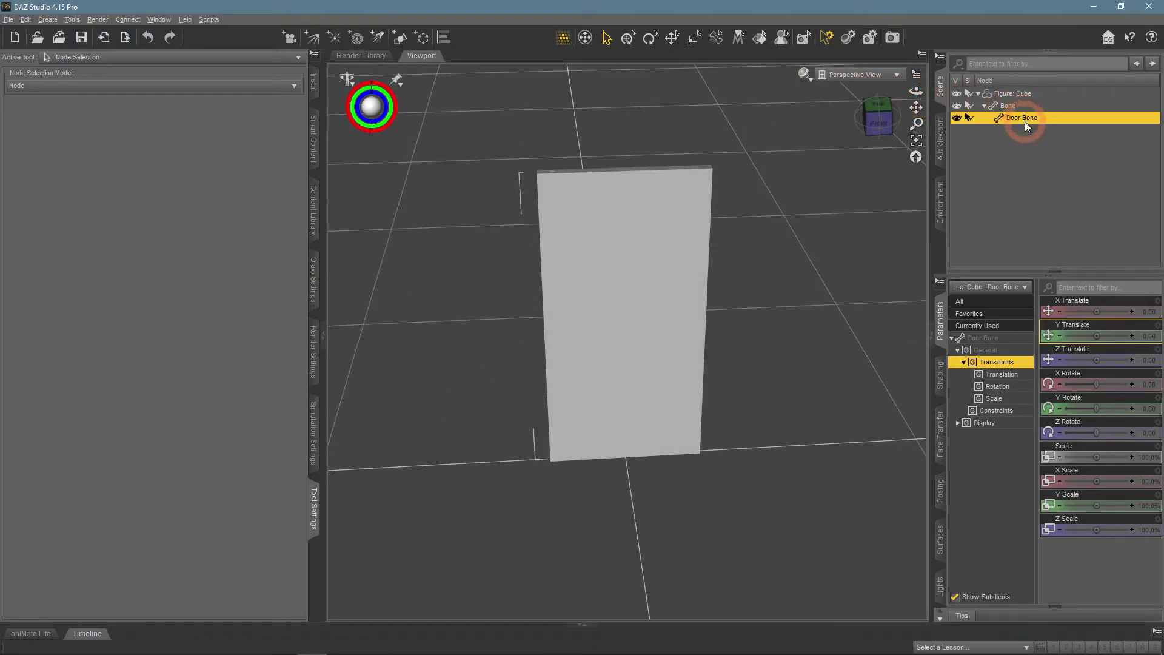
Step: Test the Door Bone's Y, Z and X rotations, undo stray moves, and leave Y Rotate at 25.71
mouse_move(1095, 408)
left_mouse_down()
mouse_move(1107, 408)
mouse_move(1038, 424)
mouse_move(1115, 420)
left_mouse_up()
left_click_drag(1138, 422, 1101, 421)
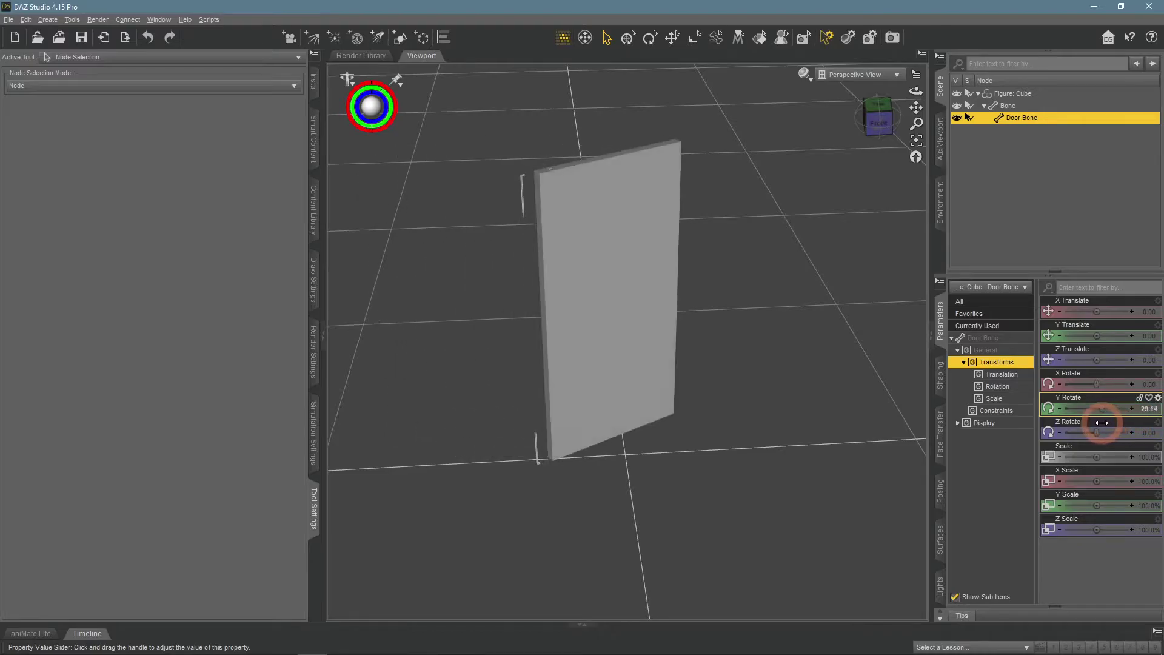
key("Return")
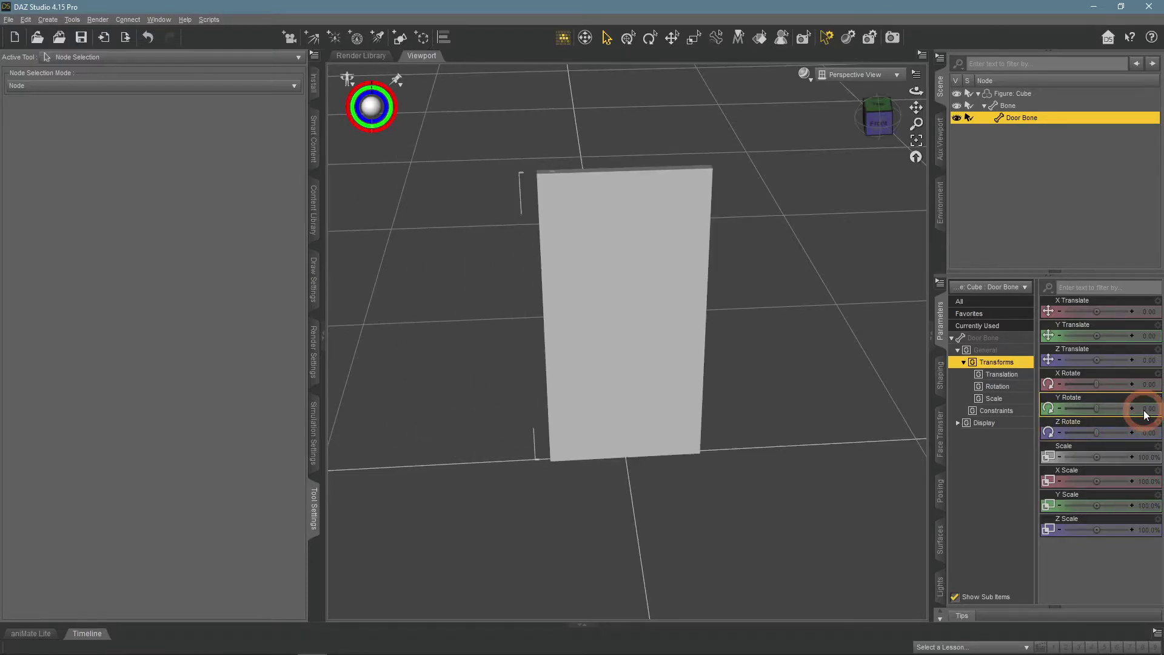
left_click_drag(1100, 432, 1098, 456)
left_click_drag(1096, 383, 1098, 359)
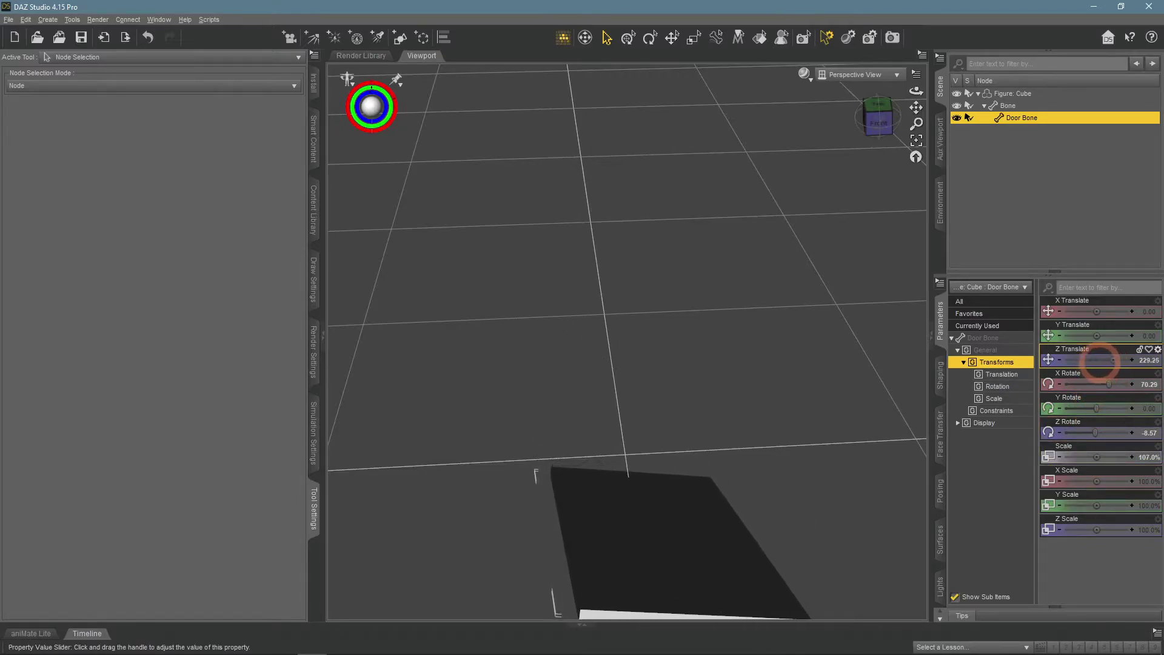
key("ctrl+z")
key("ctrl+z")
key("ctrl+z")
key("ctrl+z")
key("ctrl+z")
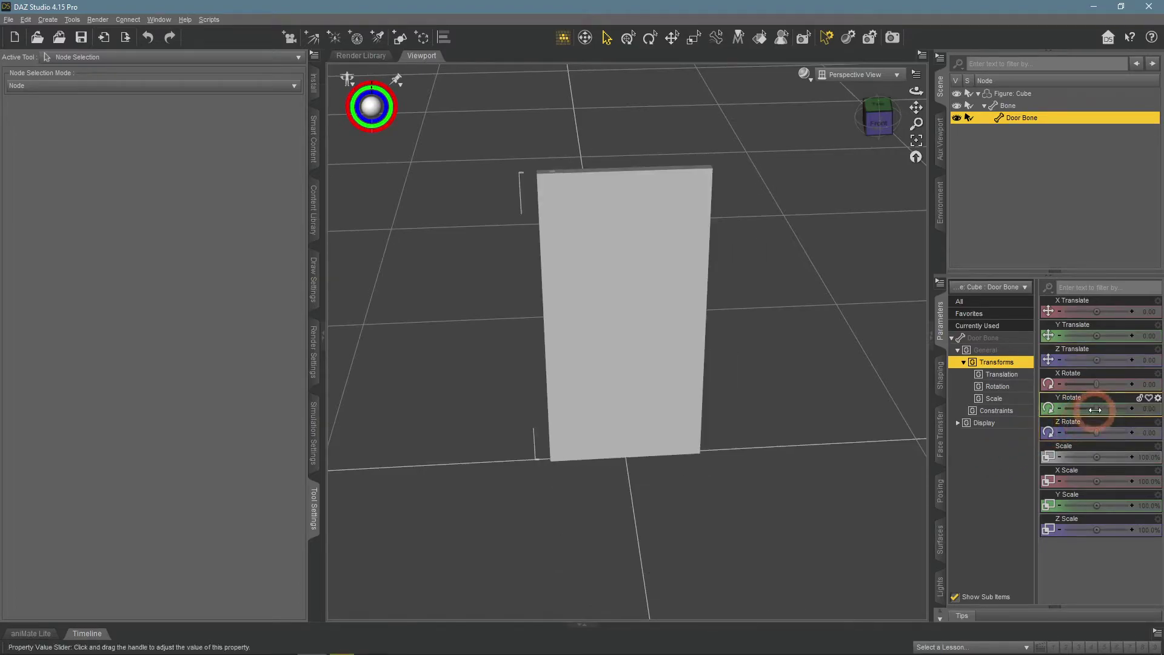
mouse_move(1096, 409)
left_mouse_down()
mouse_move(1073, 410)
mouse_move(1111, 417)
mouse_move(1100, 422)
left_mouse_up()
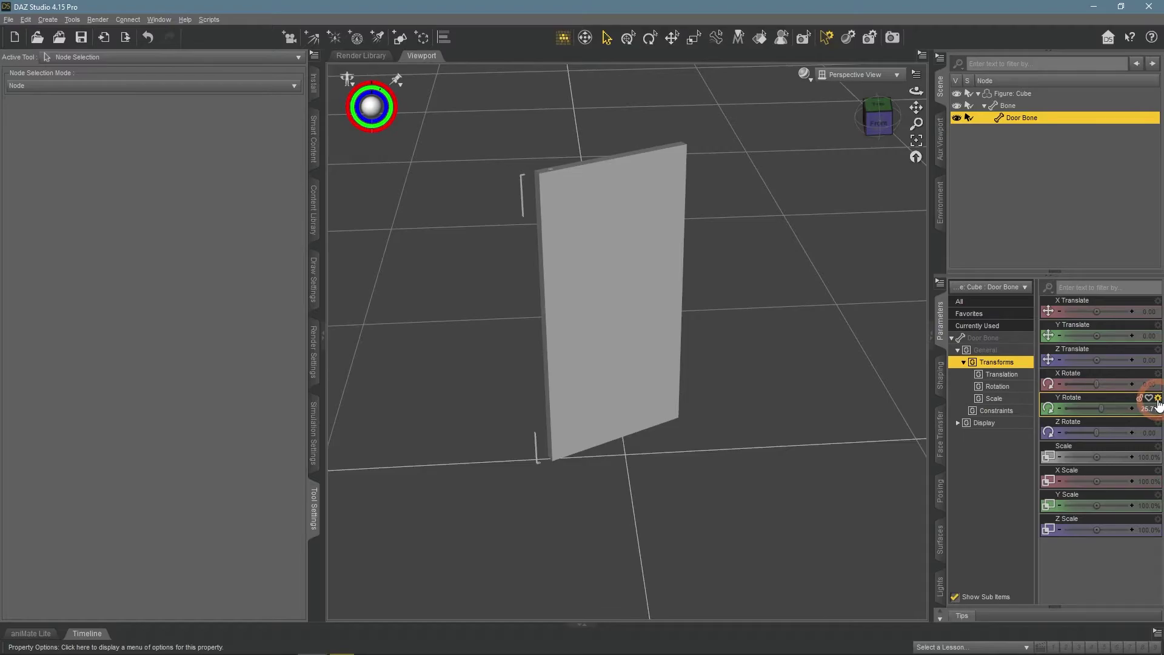
Step: In Y Rotate's Parameter Settings, relabel it 'Open Door' and set its limits to 0 and 90
left_click(1158, 398)
left_click(1139, 409)
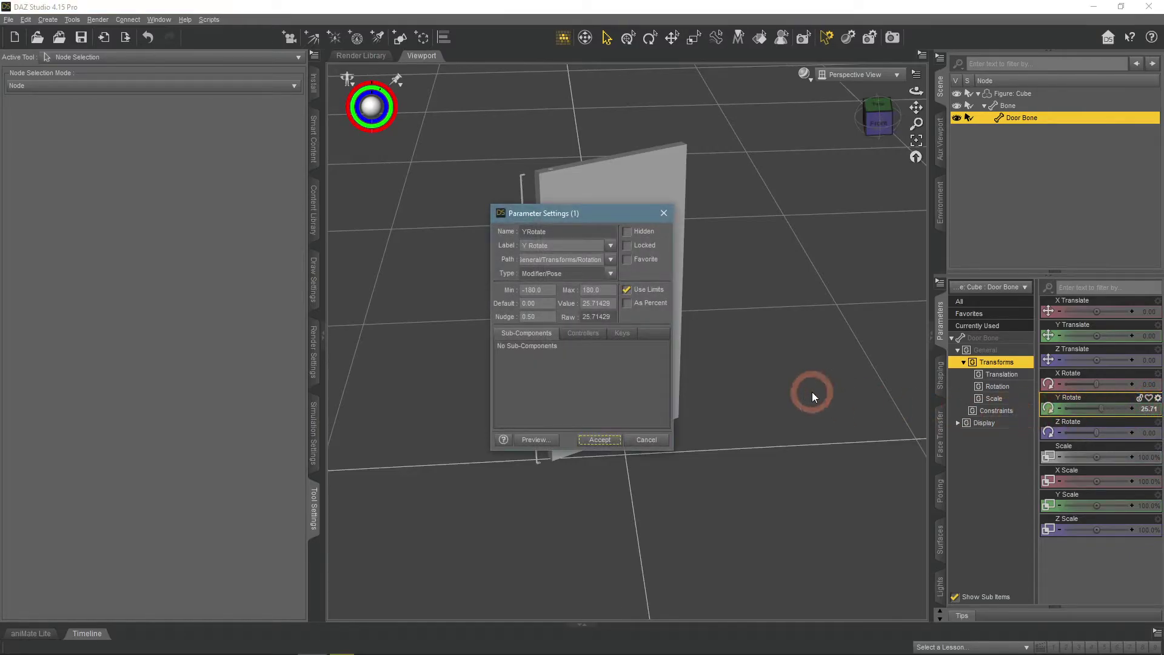
left_click(545, 247)
triple_click(545, 246)
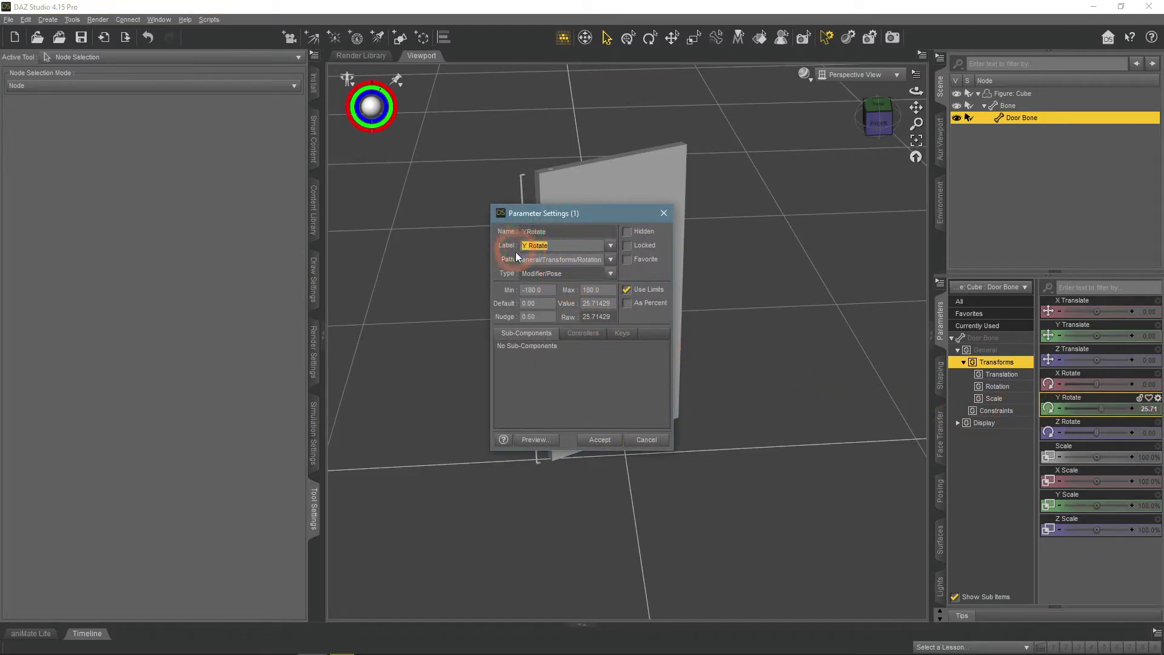
type("Open Door")
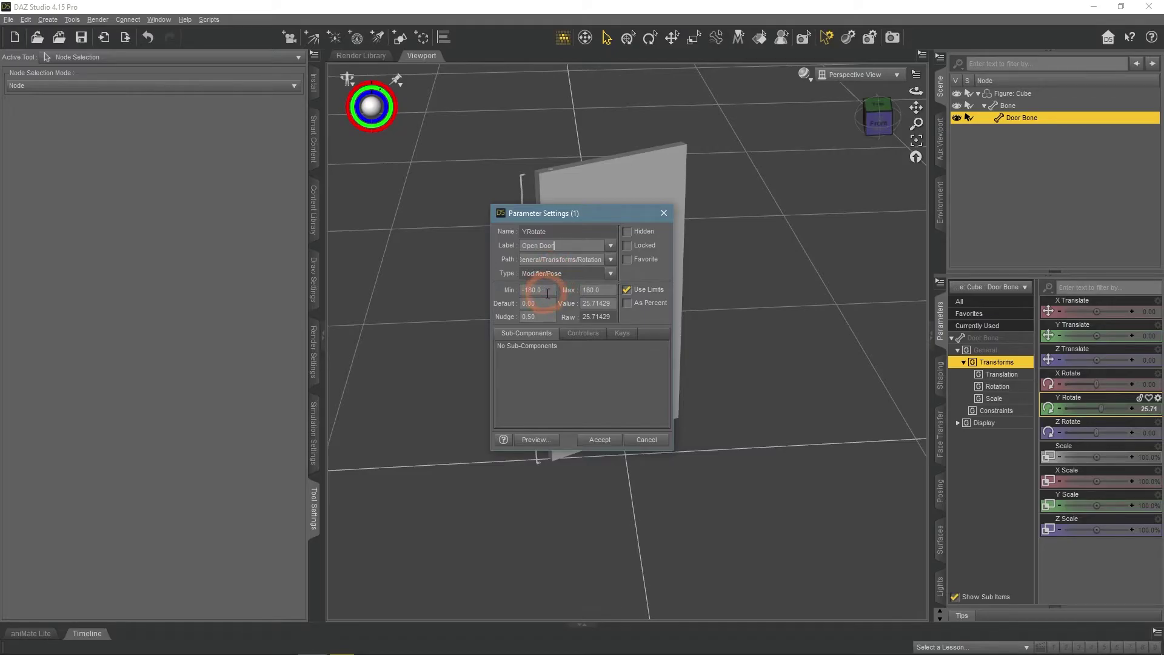
left_click_drag(547, 294, 505, 292)
type("0")
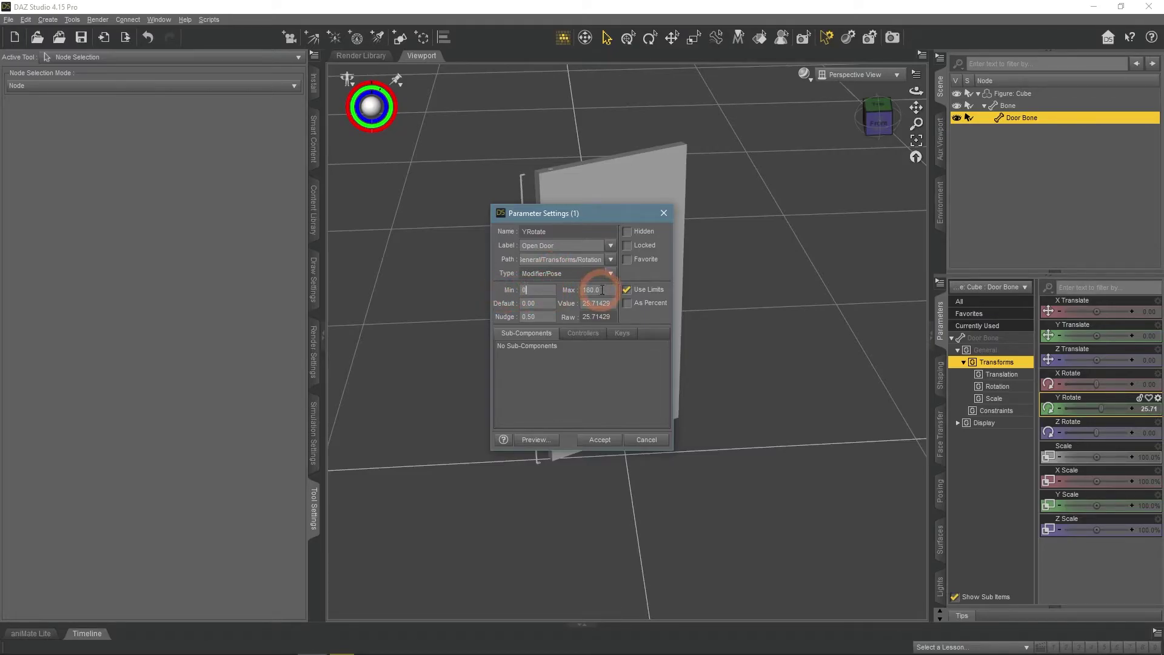
key("Tab")
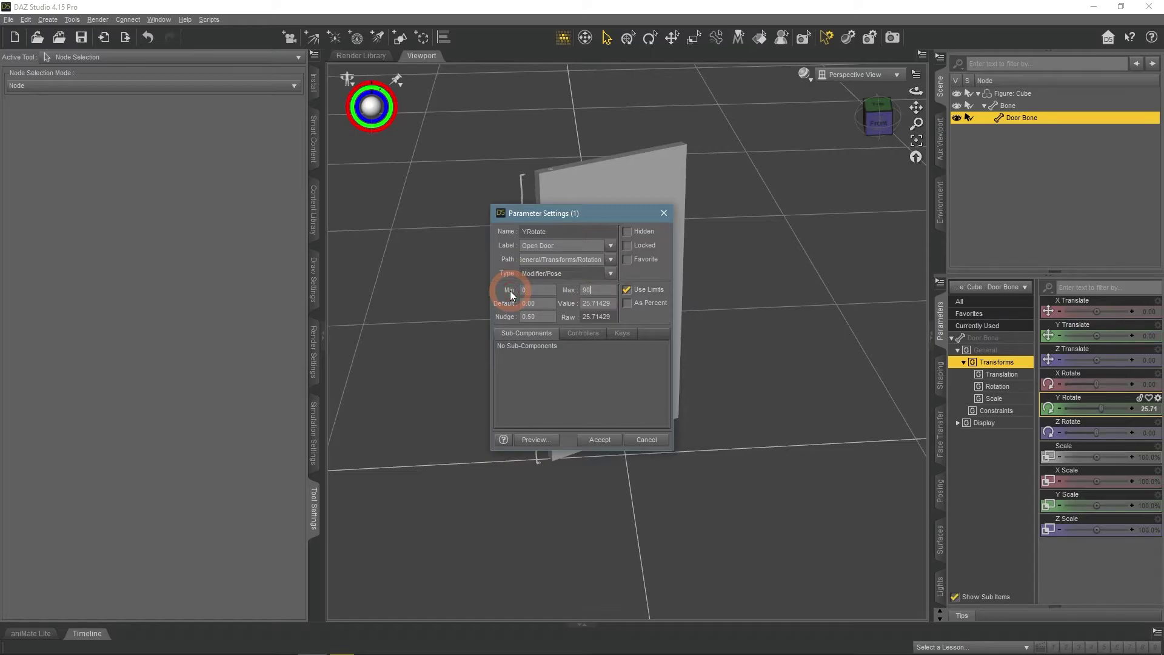
Step: File the Open Door parameter under the General group and accept the settings
left_click(610, 259)
left_click(553, 282)
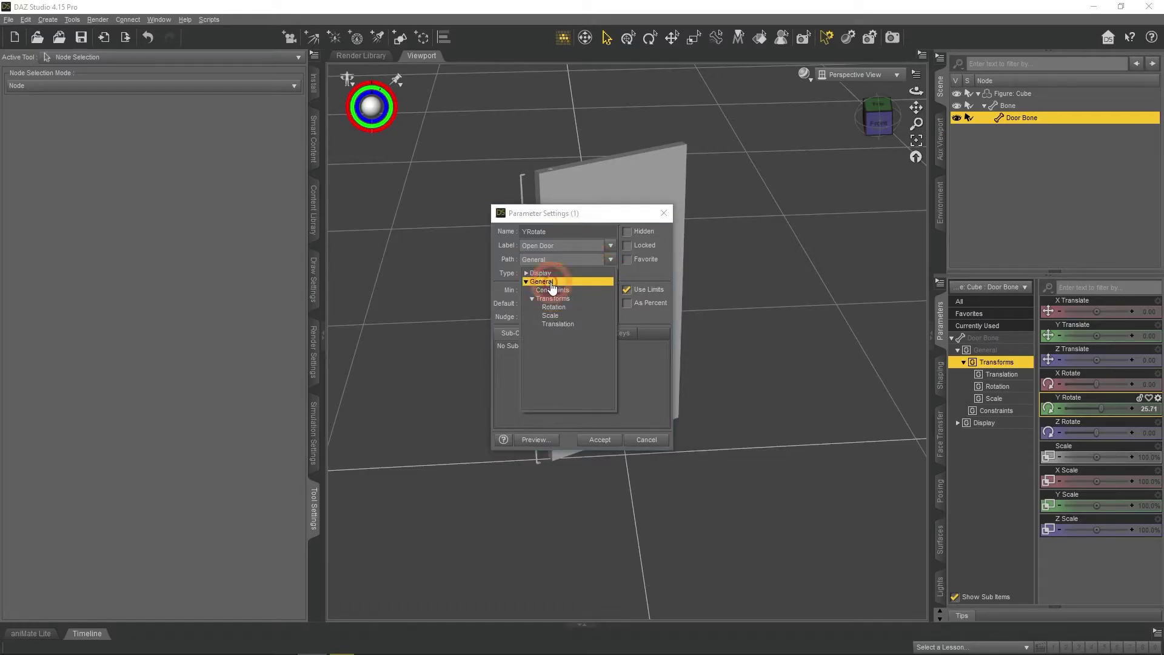
left_click(611, 301)
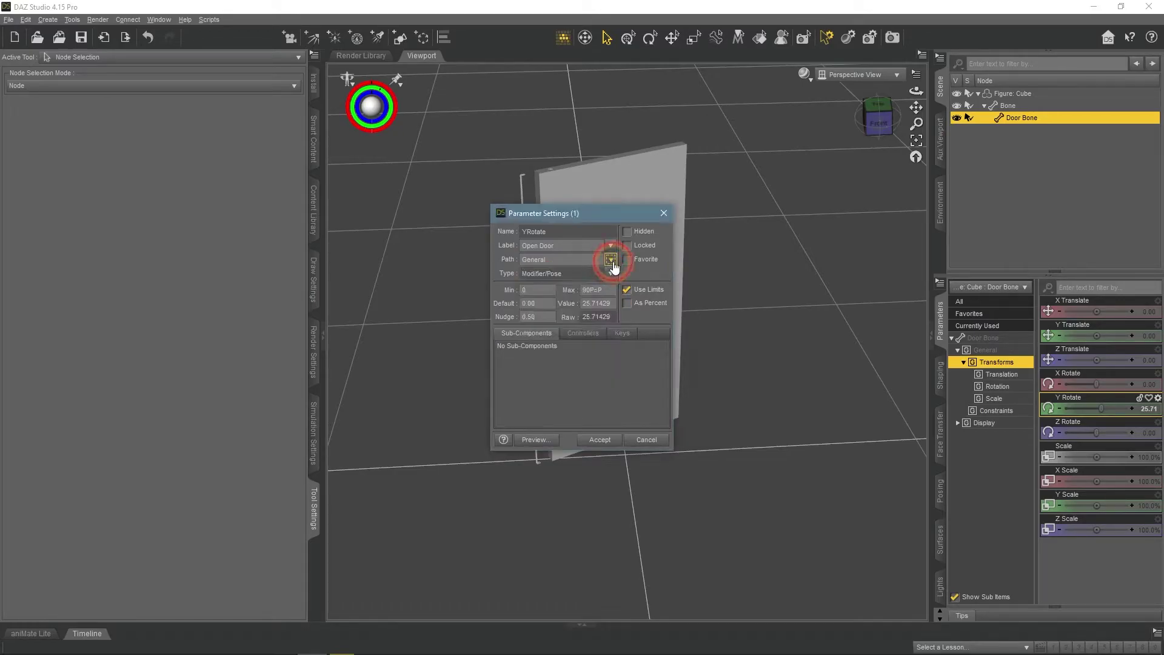
left_click(610, 258)
left_click(642, 358)
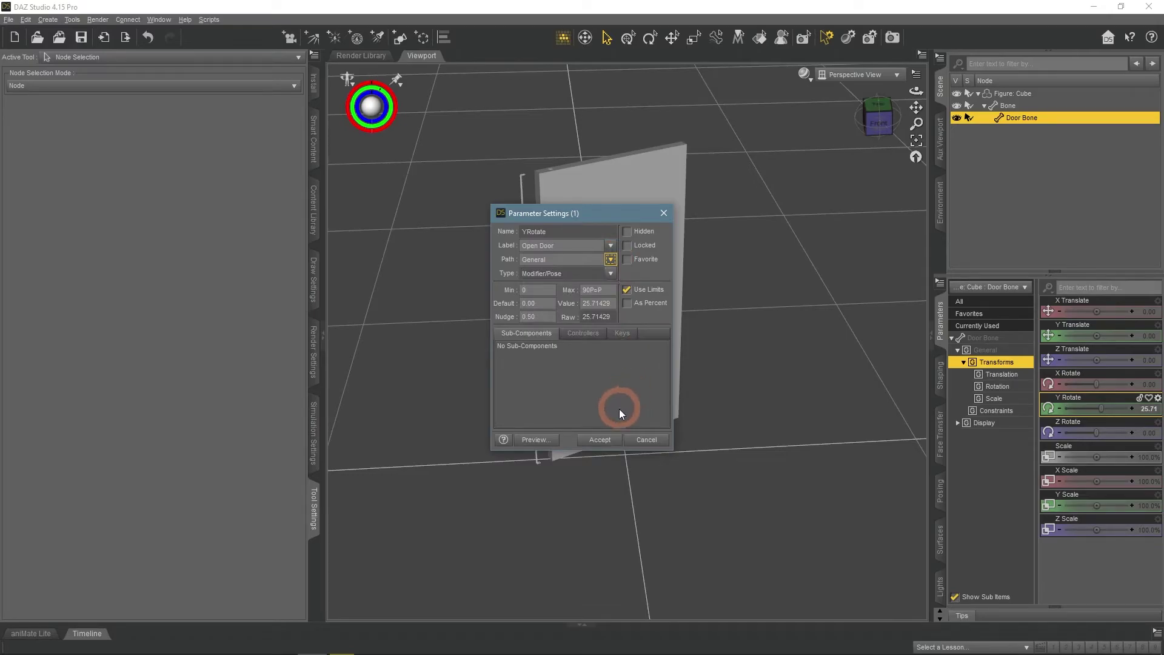
left_click(600, 441)
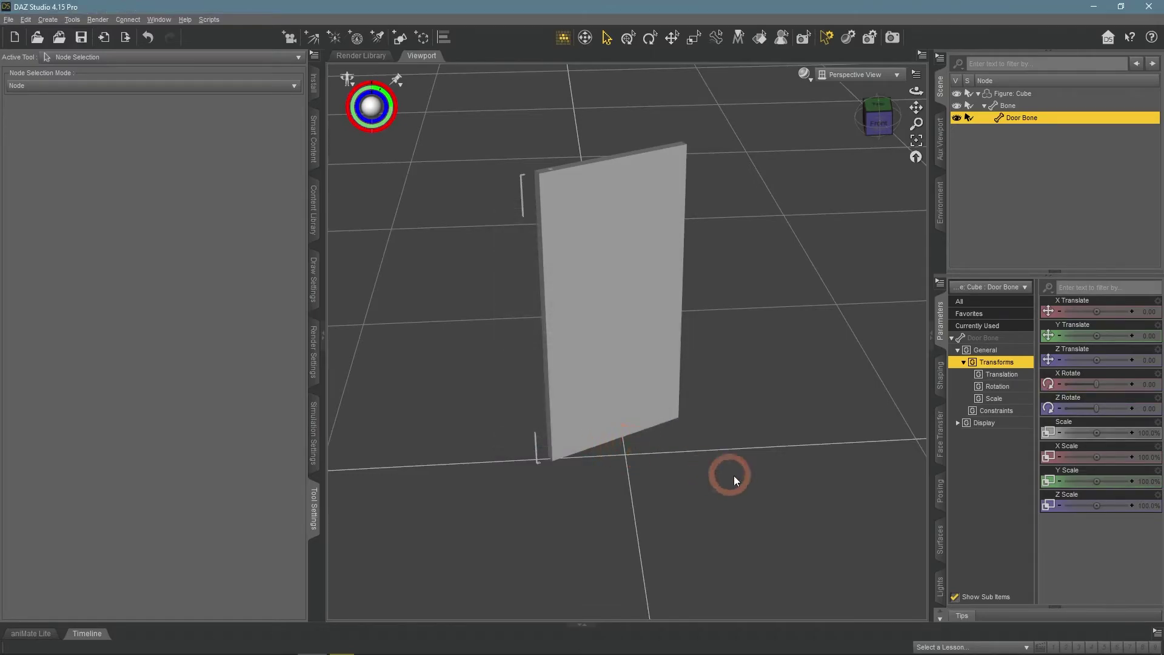
Step: Drag the General group's Open Door slider to 90 and orbit to inspect the fully open door
left_click(985, 351)
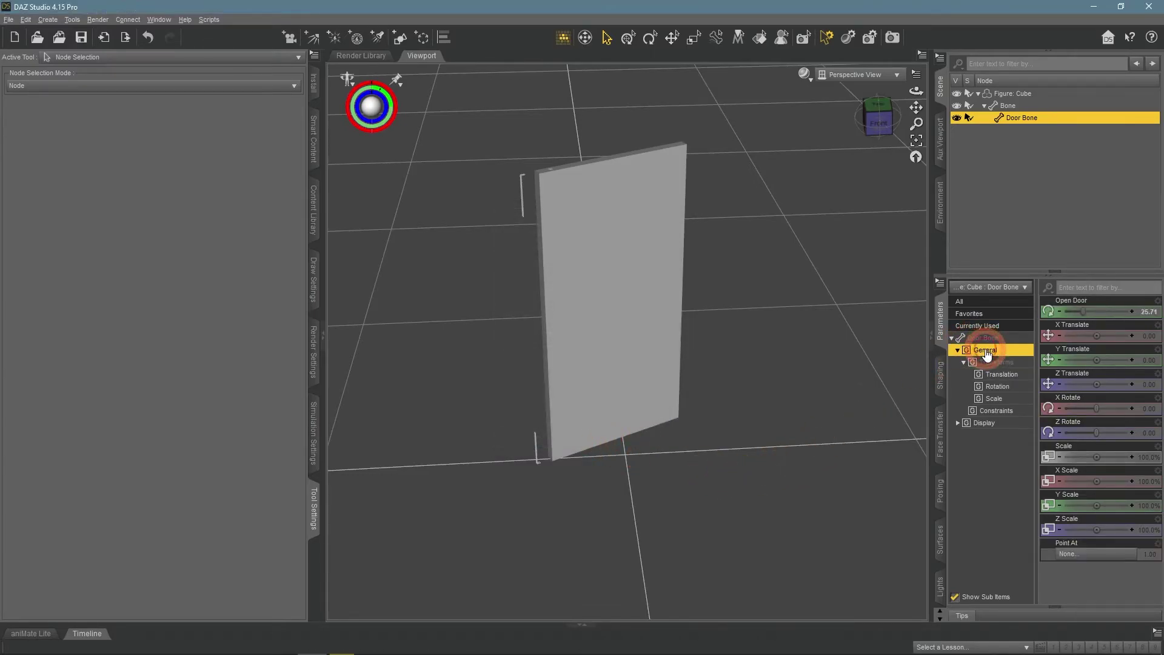
left_click(1082, 312)
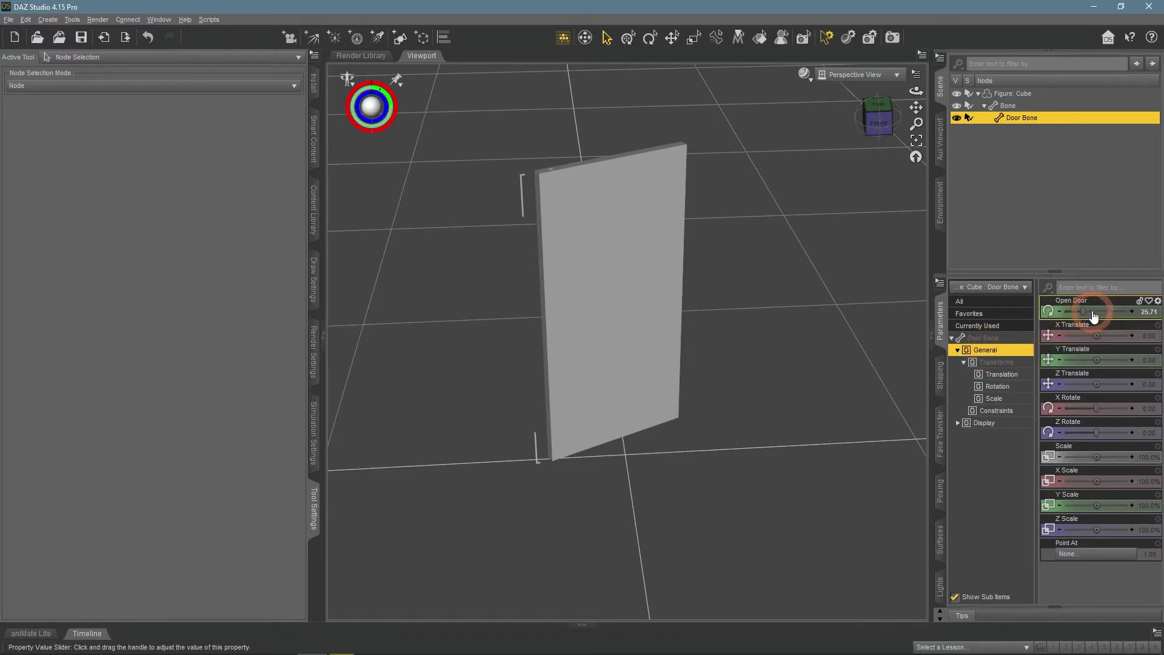
left_click_drag(1082, 313, 819, 391)
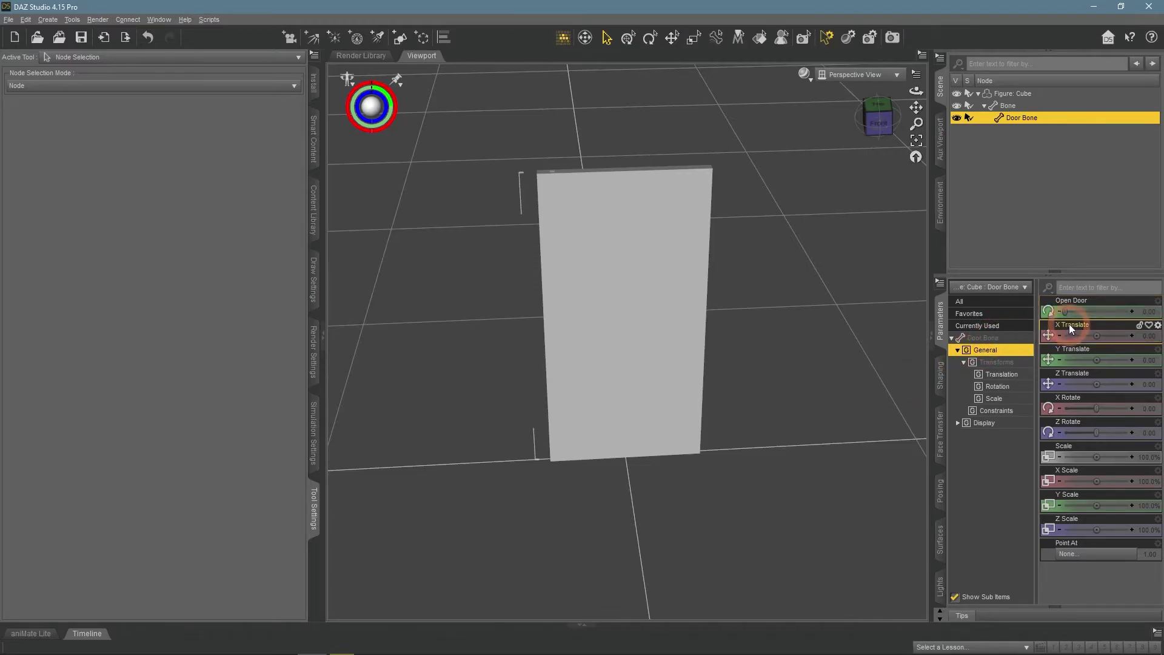
left_click_drag(1065, 311, 1143, 308)
left_click_drag(916, 84, 1133, 309)
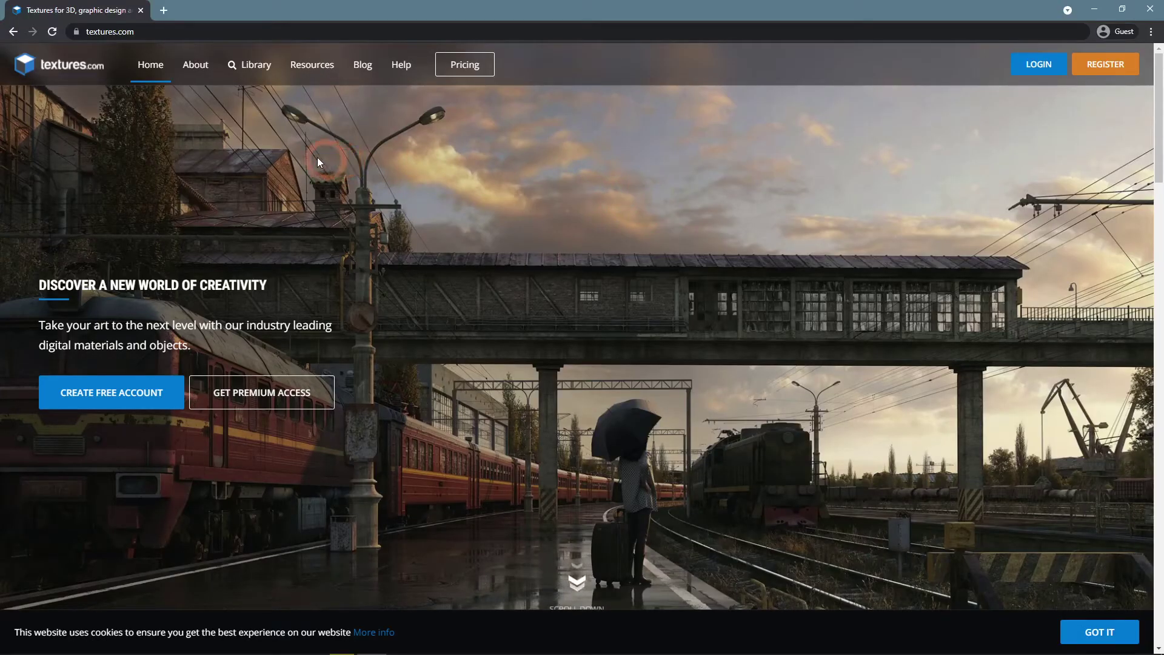
Step: Browse the textures.com library and search for 'wood' textures
left_click(255, 73)
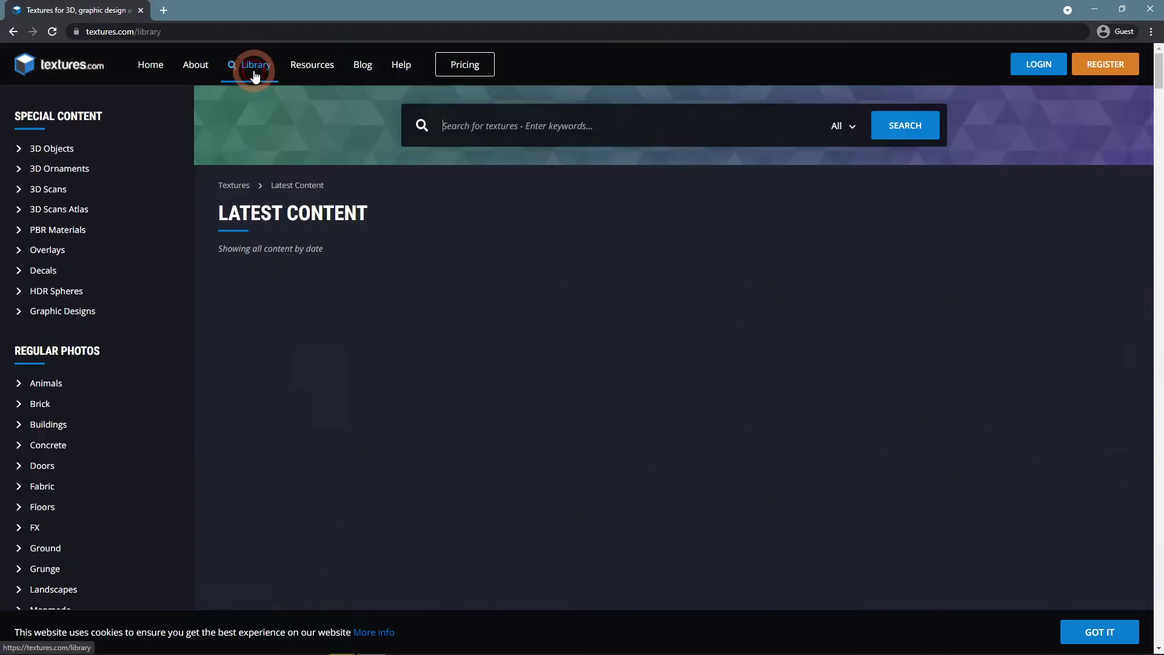
scroll(567, 226, "down", 1)
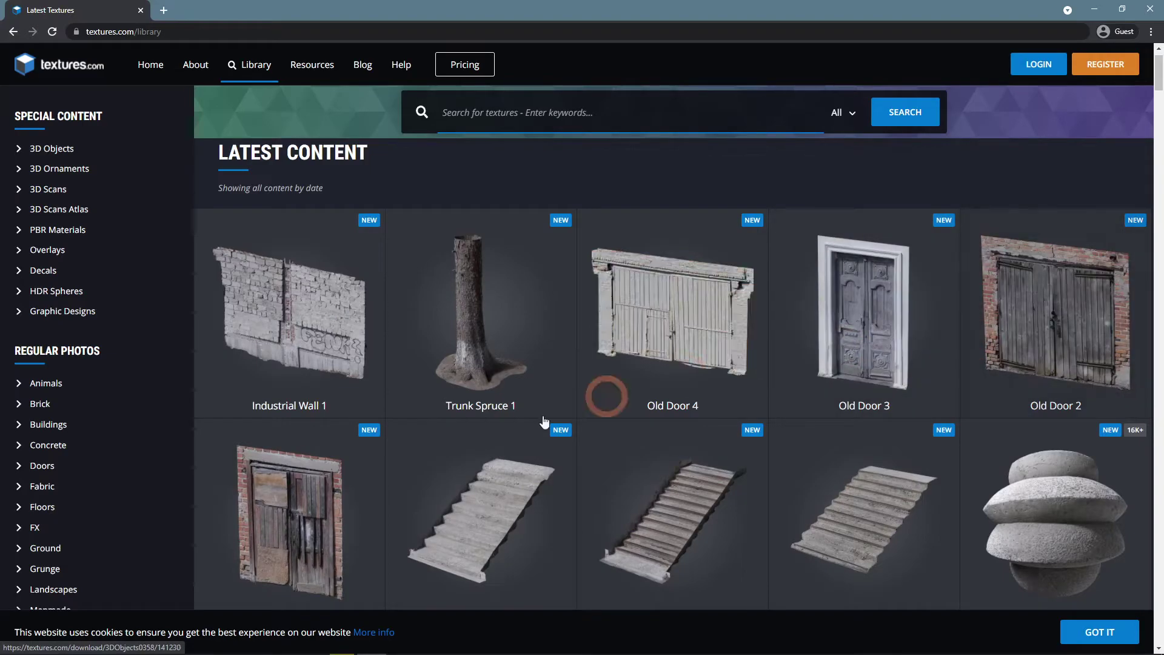
scroll(291, 515, "down", 2)
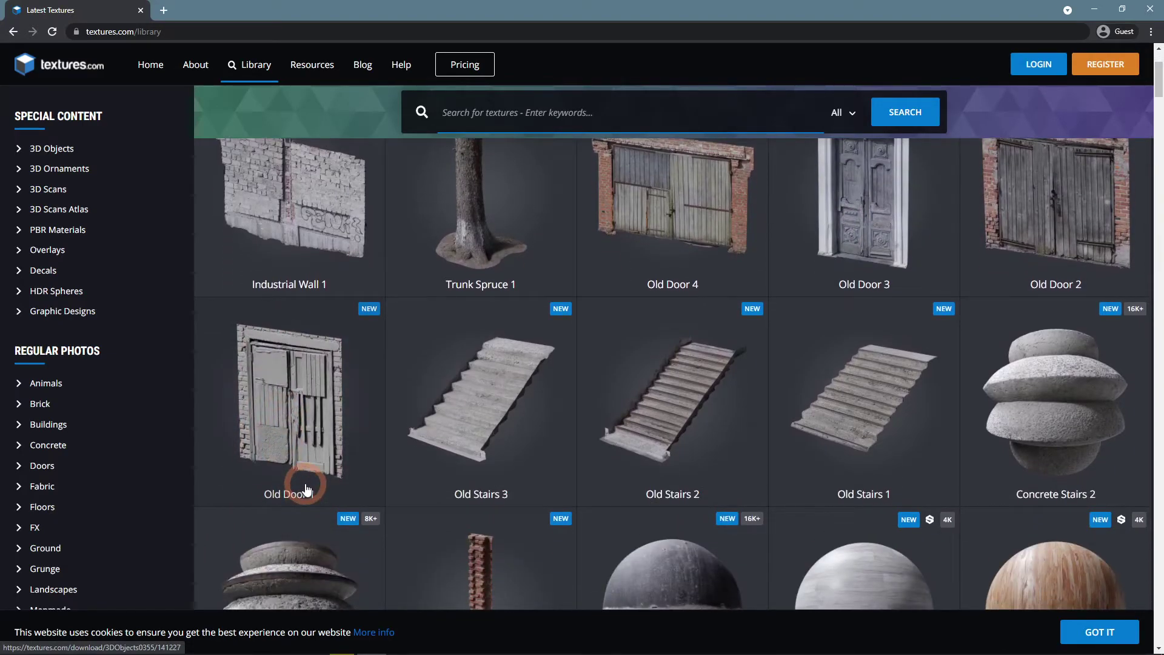
scroll(307, 489, "up", 3)
left_click(538, 127)
type("w")
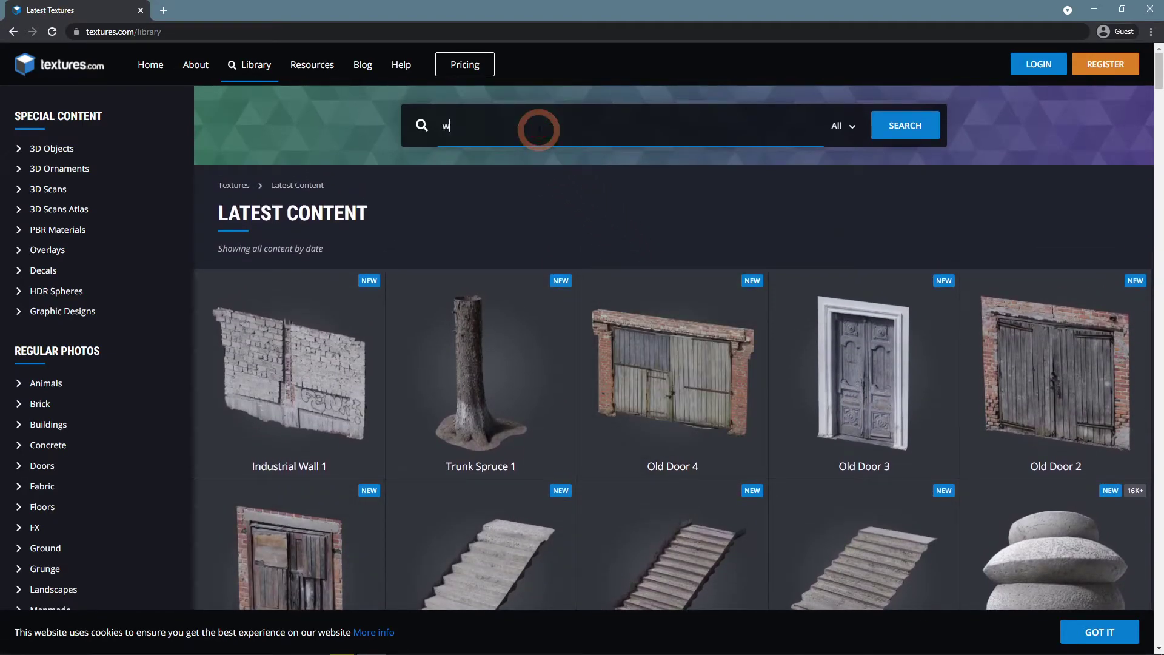
type("ood")
key("Return")
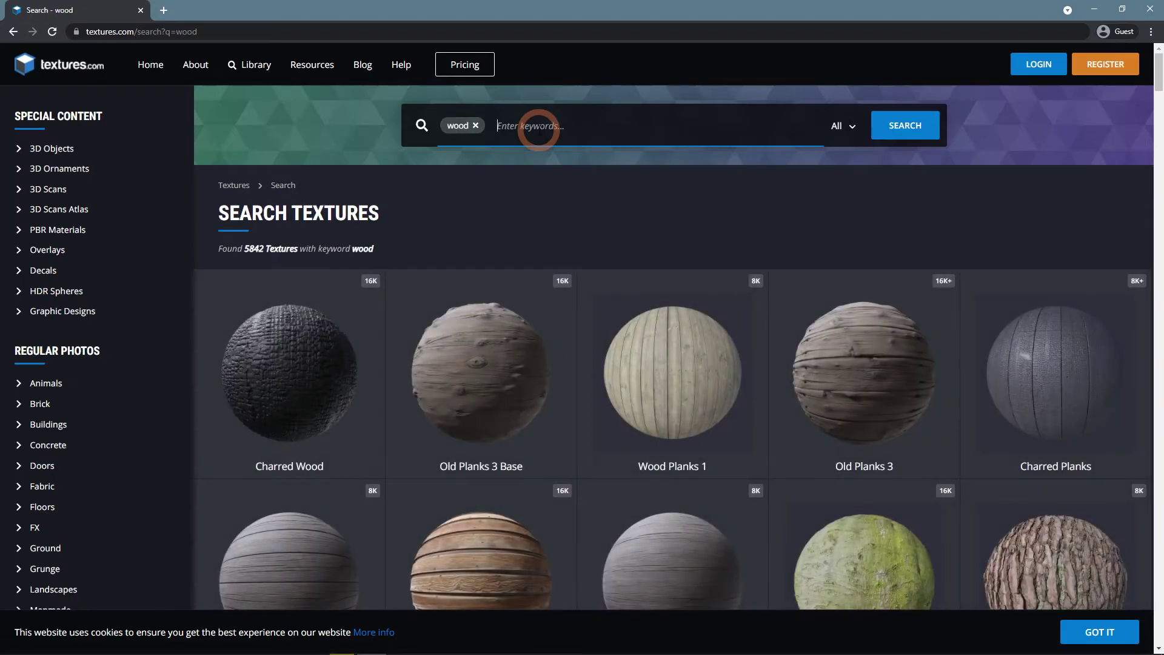
Step: Open Old Planks 3 Base and view its displacement map and brown wood render previews
scroll(576, 281, "down", 2)
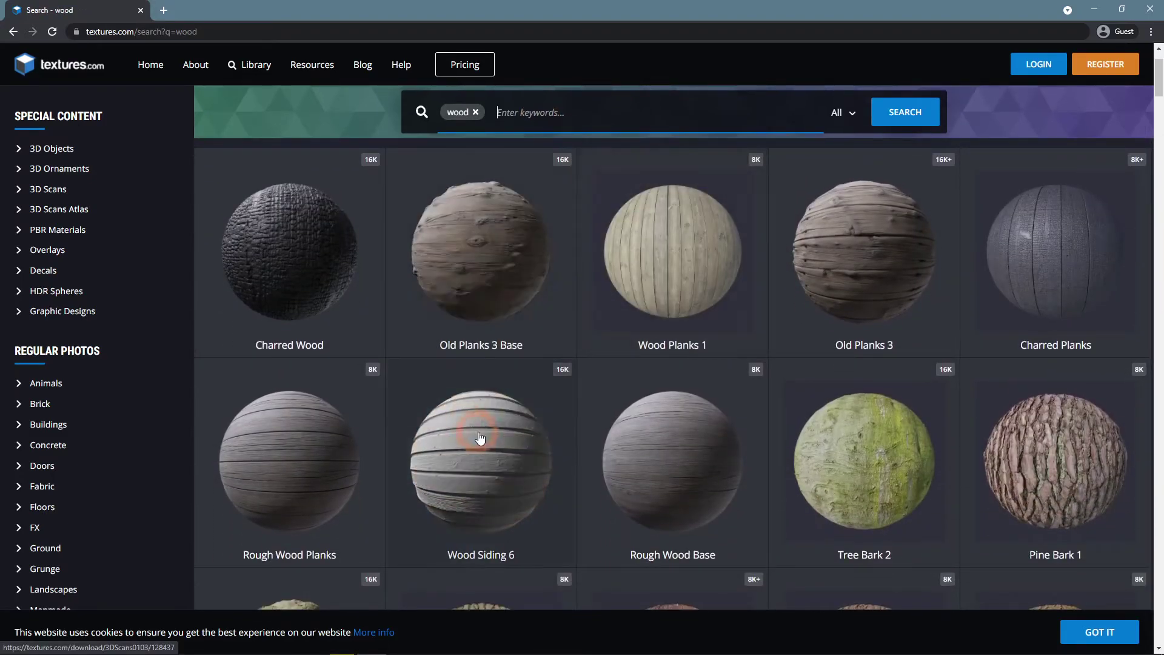
scroll(1008, 459, "down", 1)
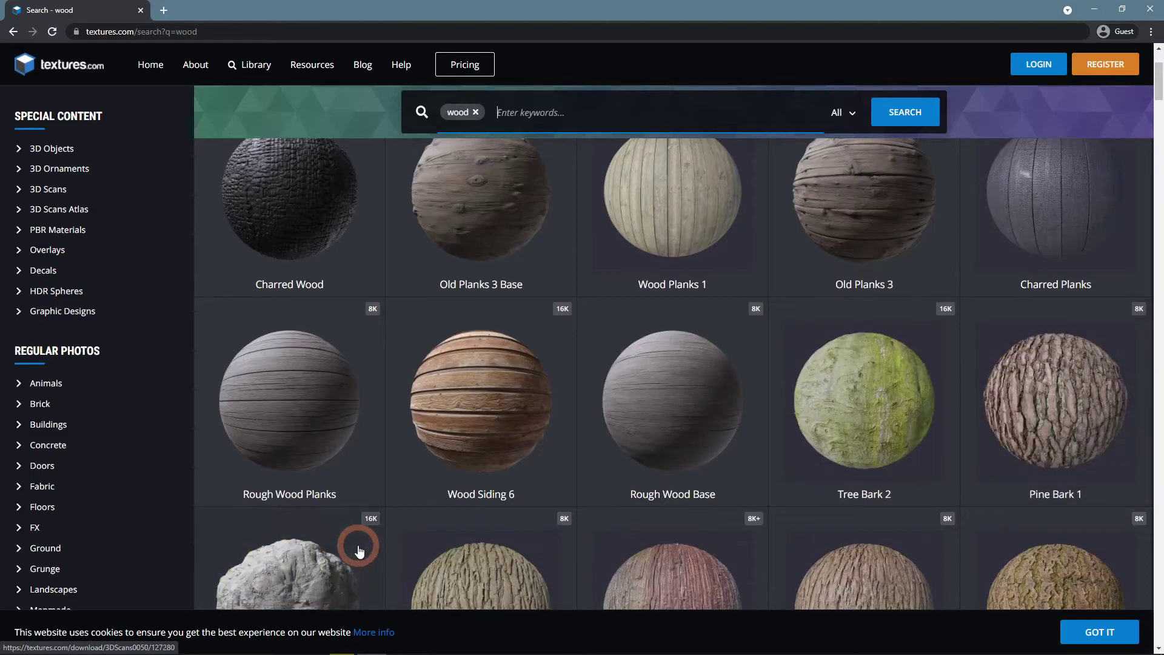
scroll(359, 551, "up", 3)
left_click(517, 357)
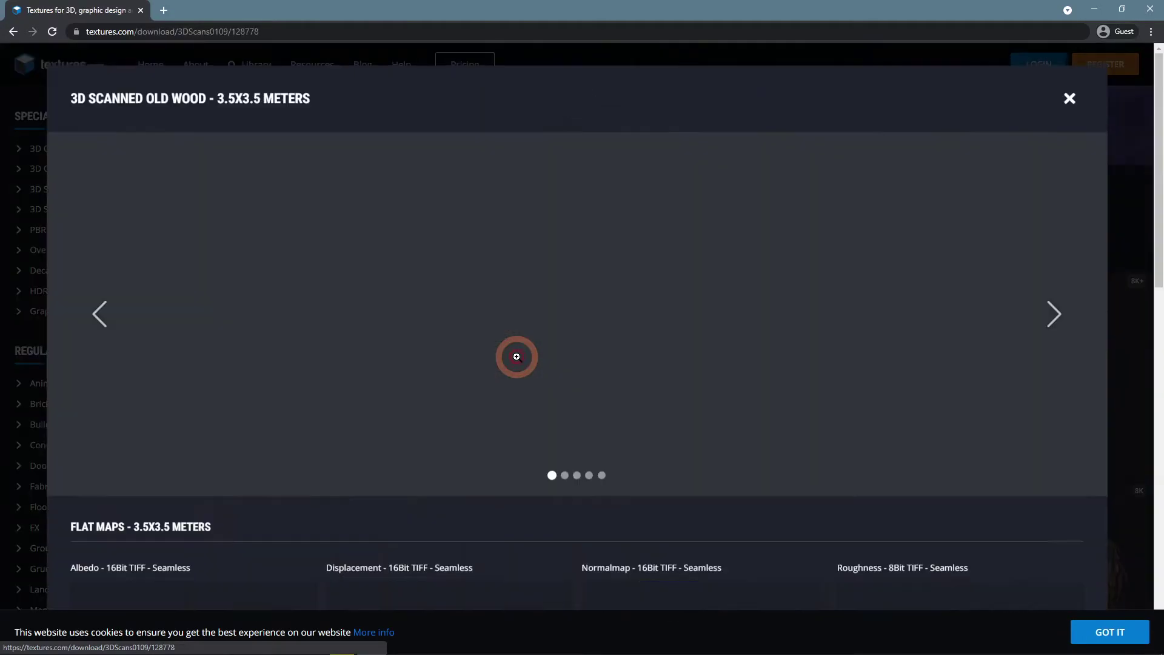
left_click(1061, 319)
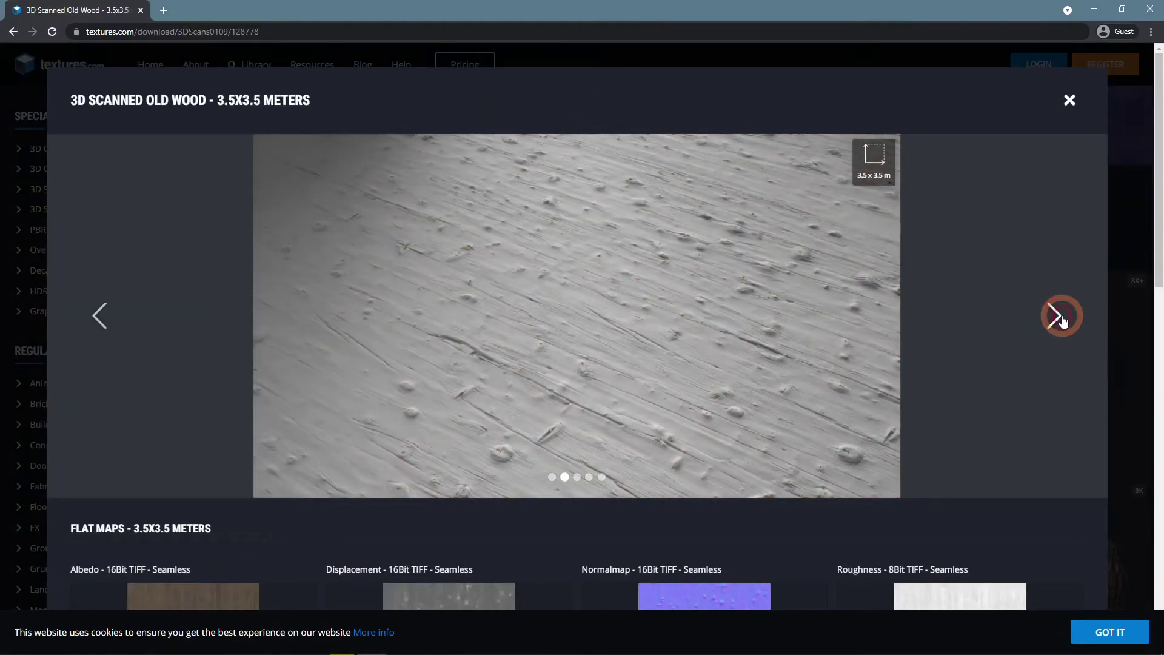
left_click(1060, 319)
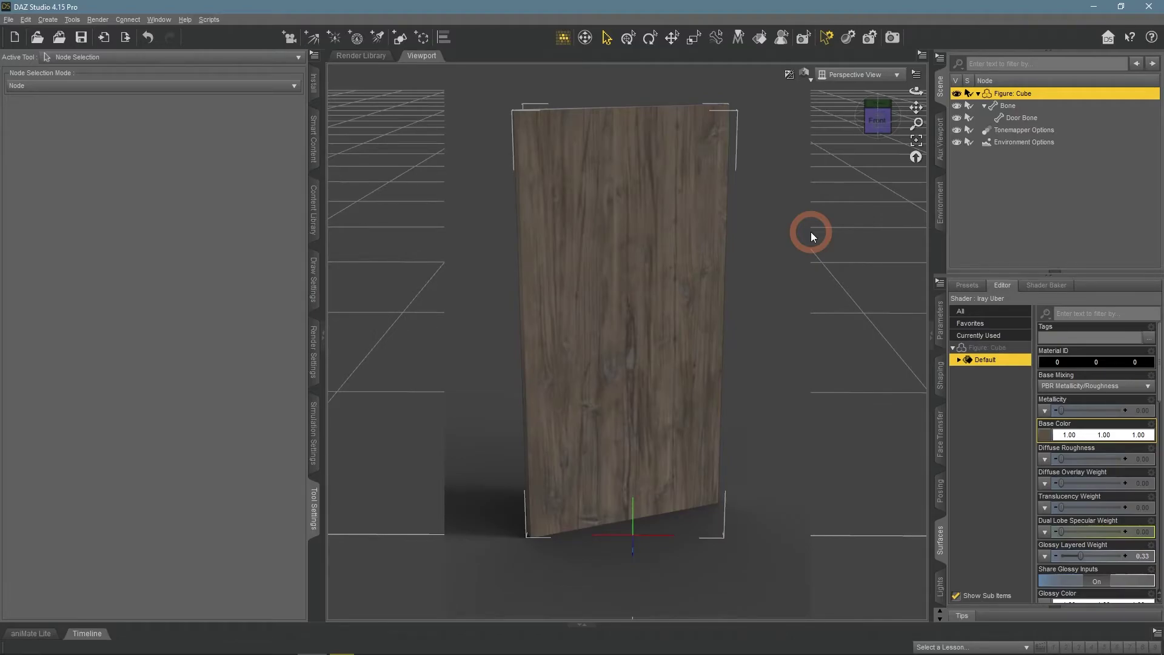
Step: Switch the viewport to Texture Shaded and hide Figure: Cube in the Scene pane
left_click(804, 74)
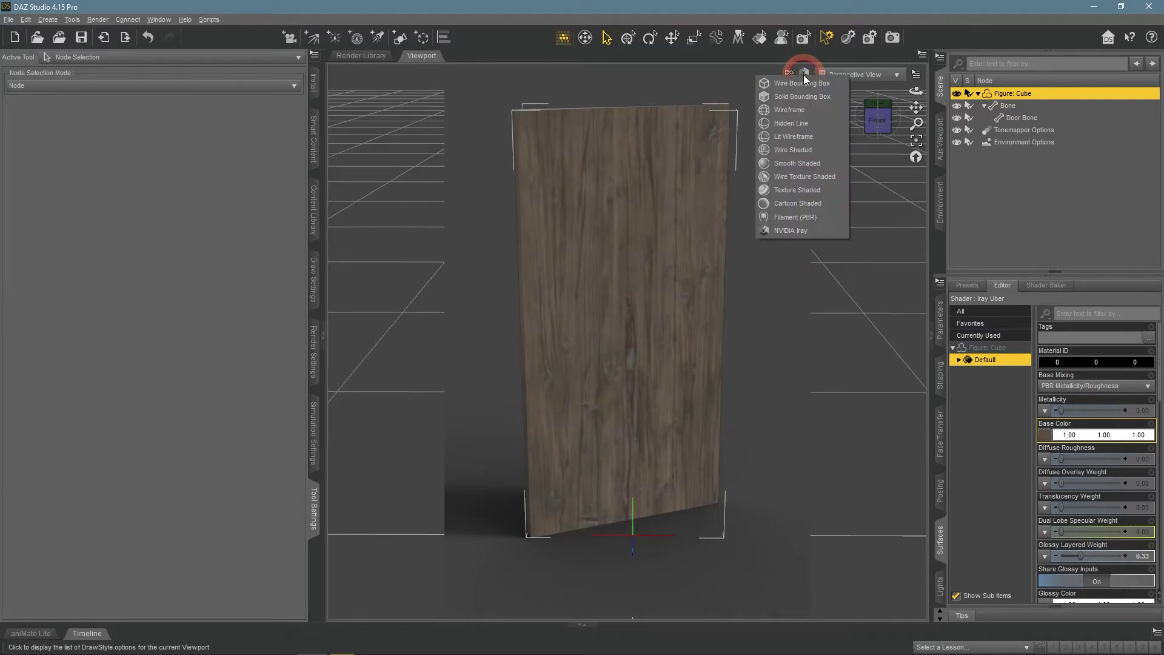
left_click(817, 194)
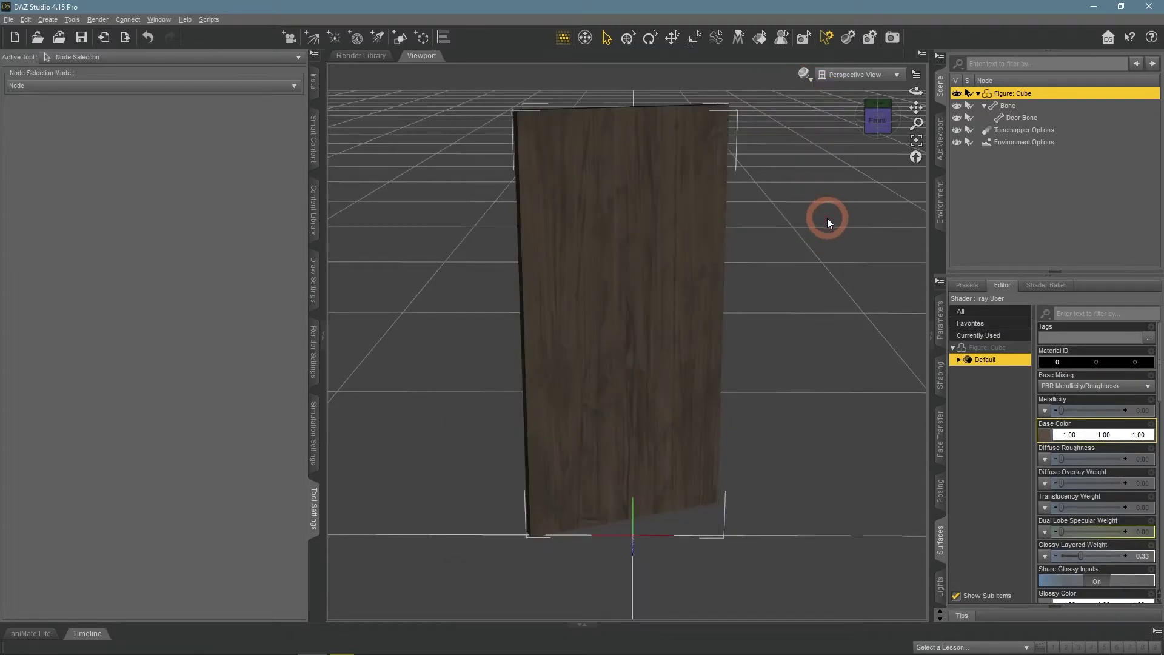
left_click(957, 94)
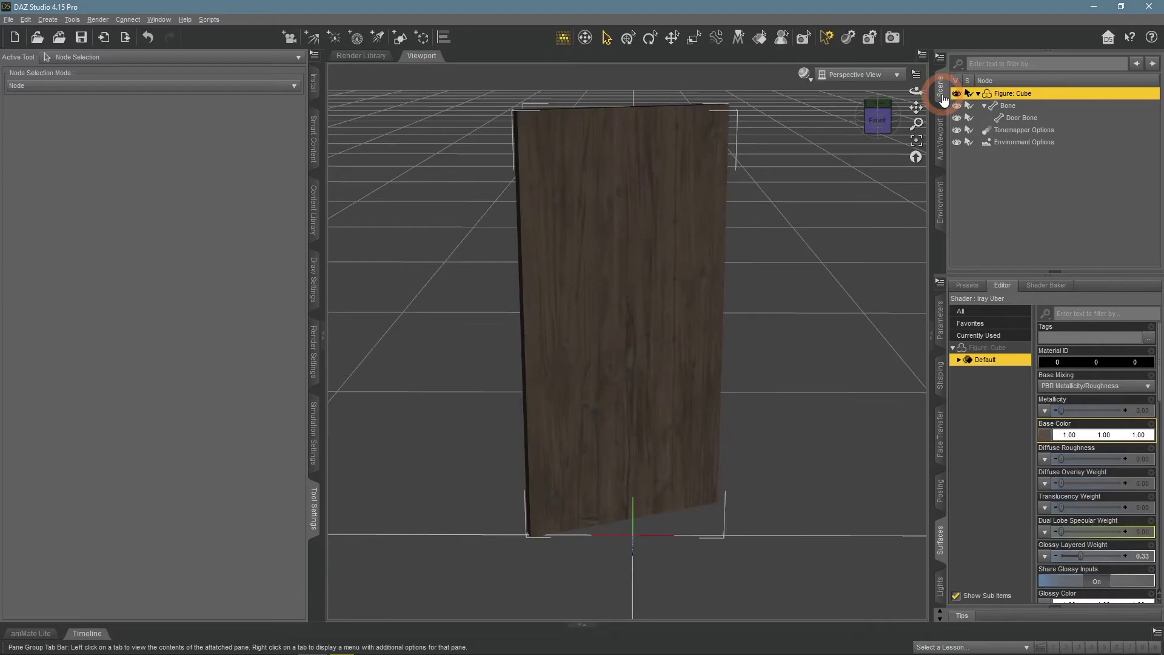
Step: Open Smart Content, clear the cube selection, and scroll through the Environments category thumbnails
left_click(314, 133)
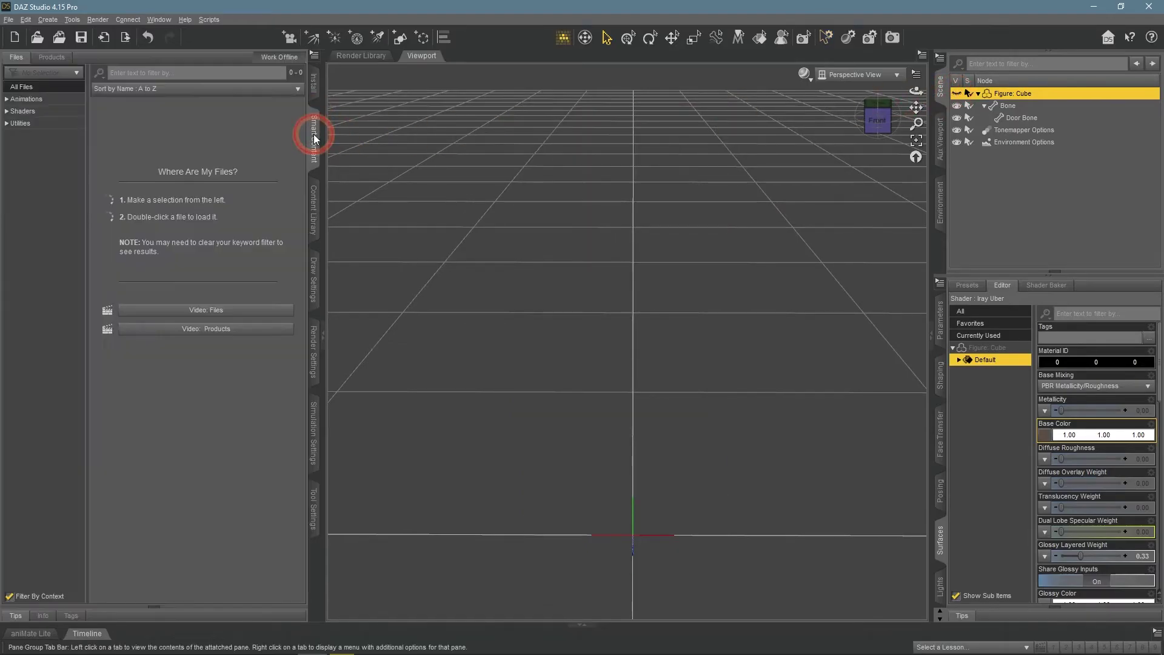
left_click(1110, 155)
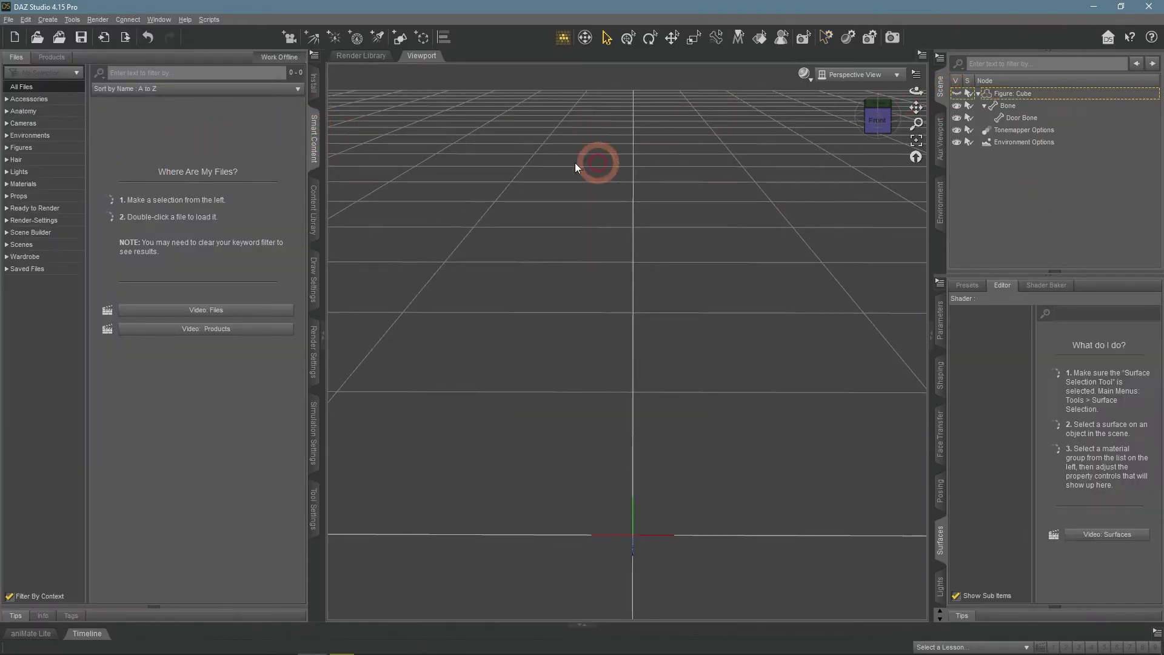
left_click(36, 135)
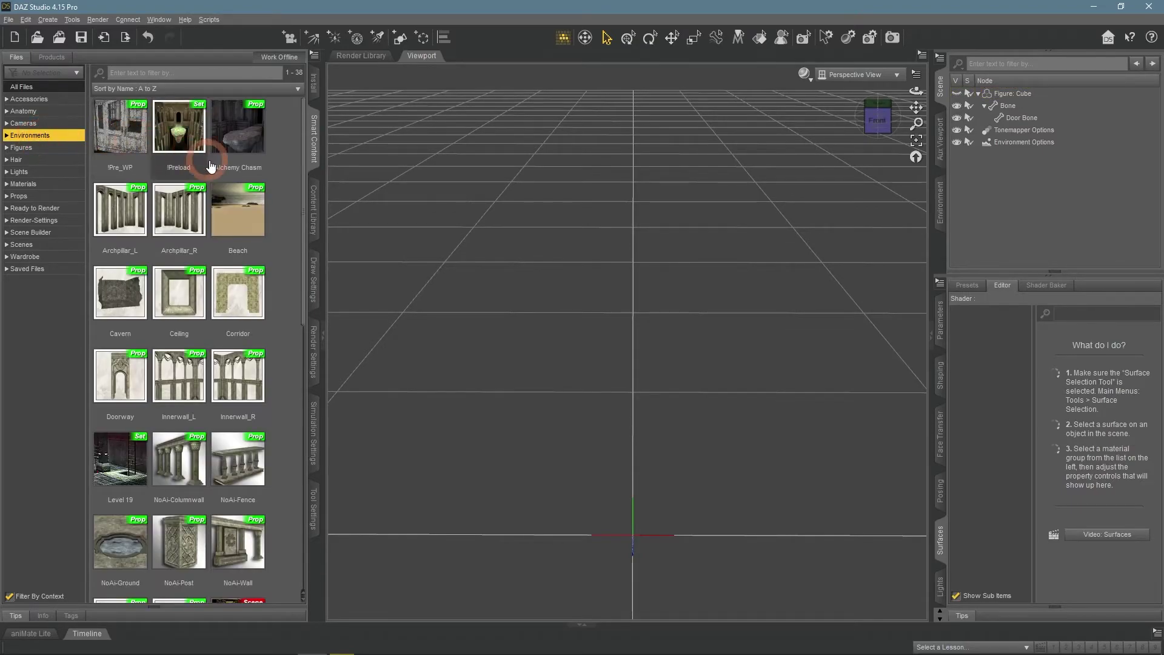
scroll(224, 172, "down", 1)
scroll(226, 166, "down", 4)
scroll(229, 182, "down", 1)
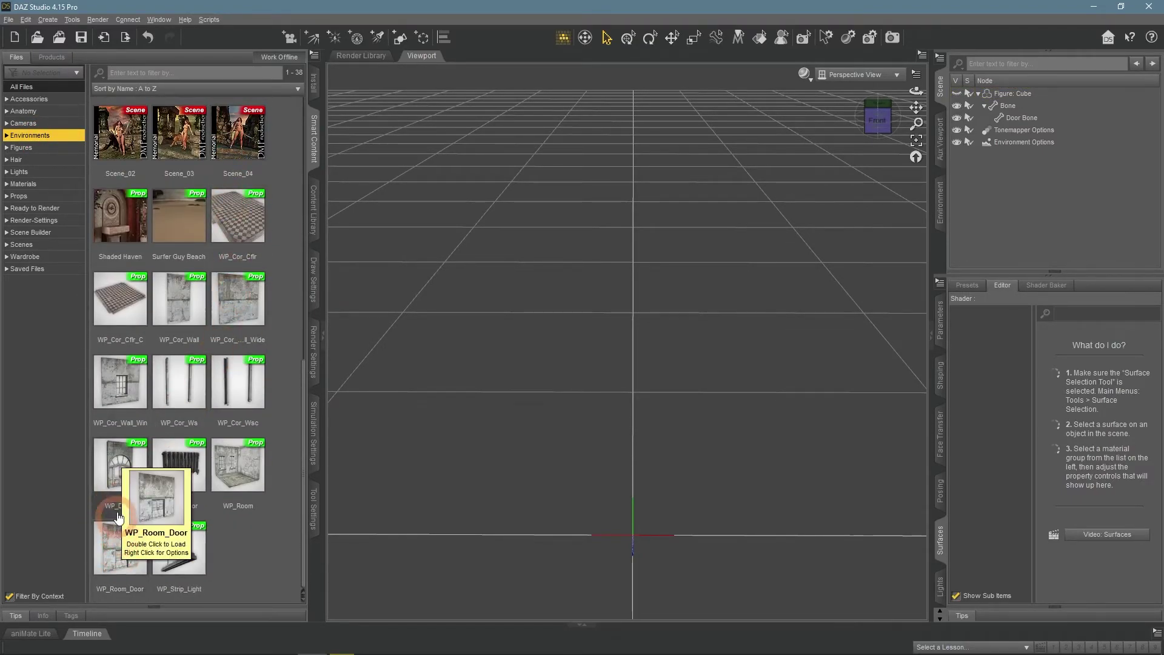
Step: Load the WP_Dway doorway and frame the whole arched doorway in the view
double_click(110, 475)
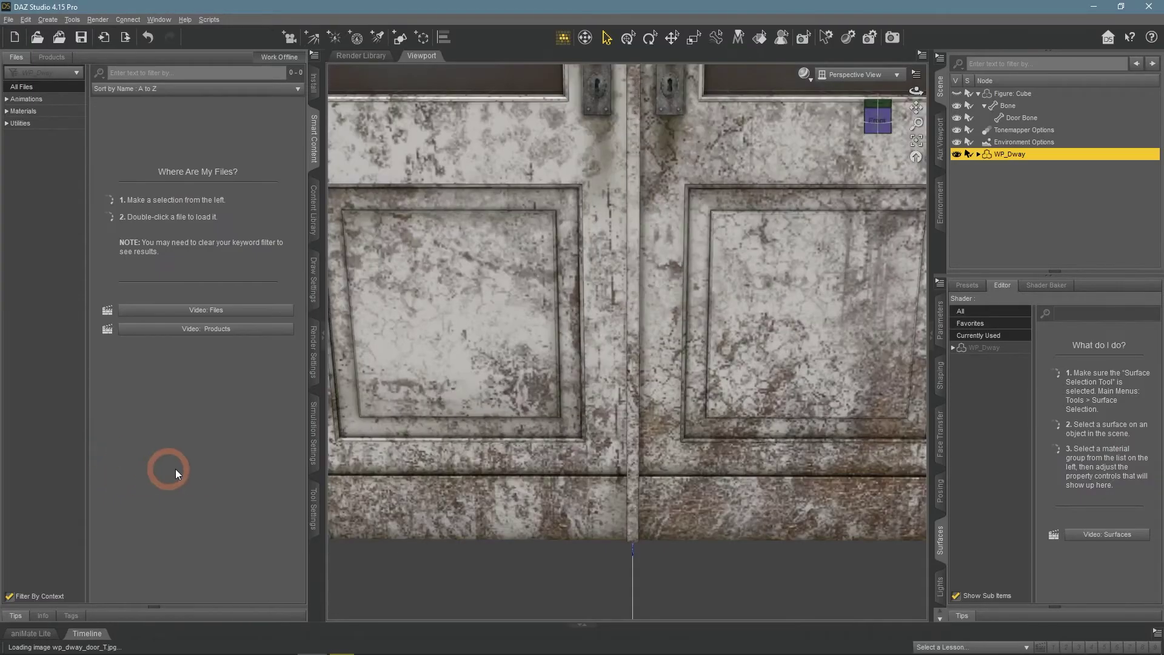
scroll(766, 547, "down", 5)
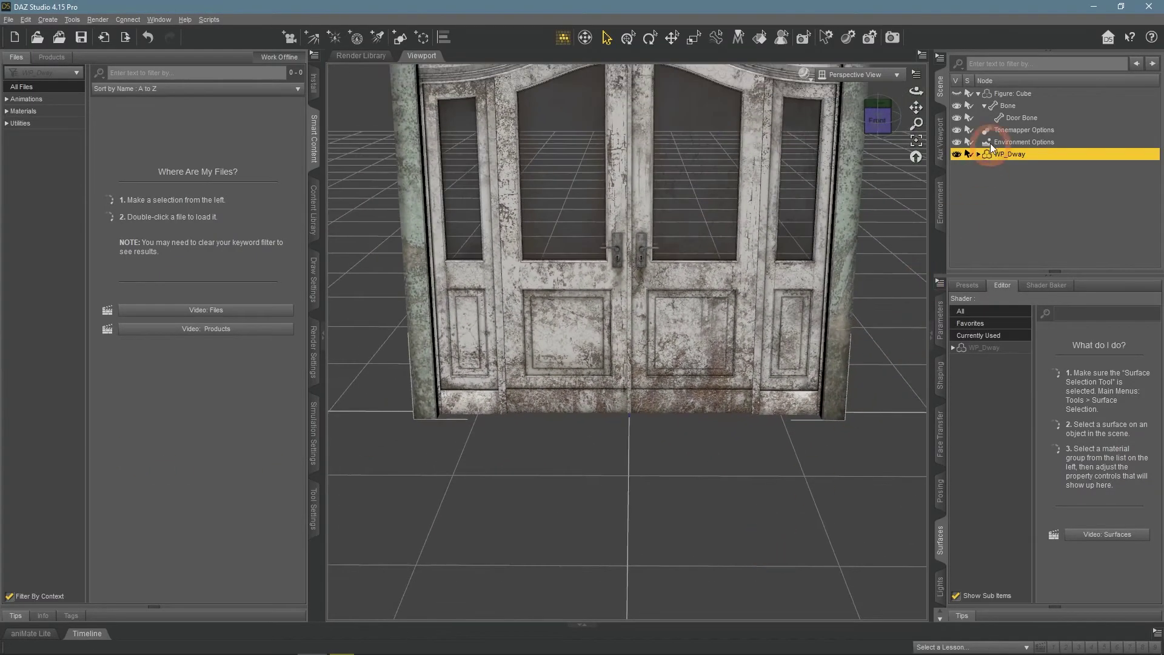
left_click_drag(915, 107, 916, 88)
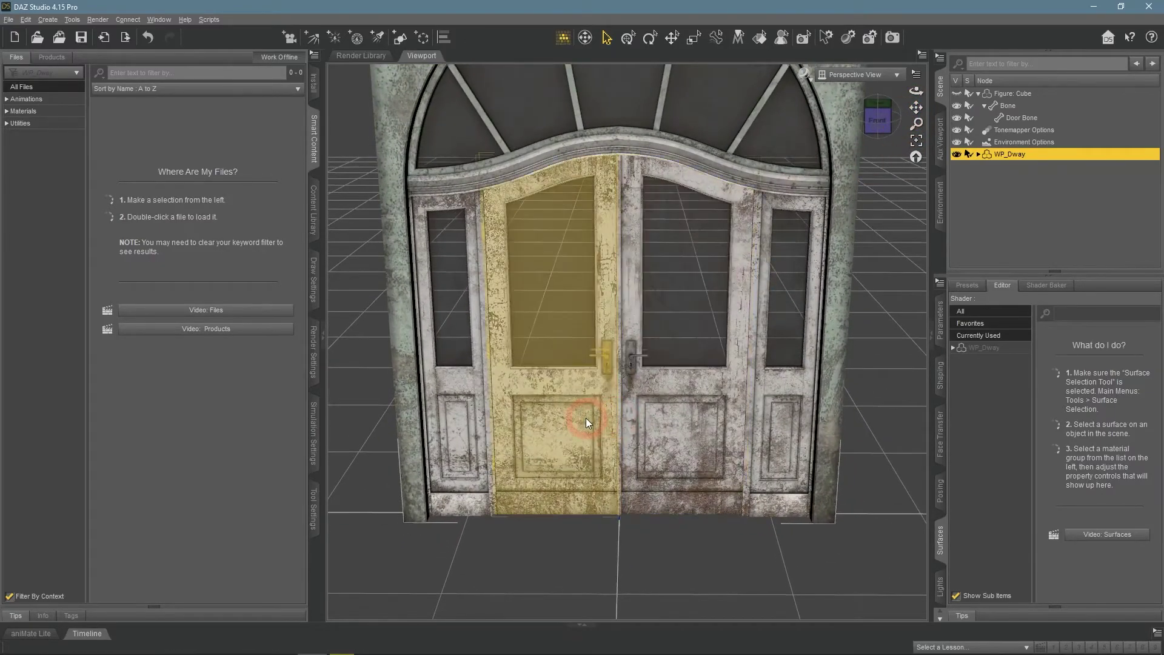
Step: Swing door_l open to about 75 with Door_Open, then partly open door_r the same way
left_click(586, 422)
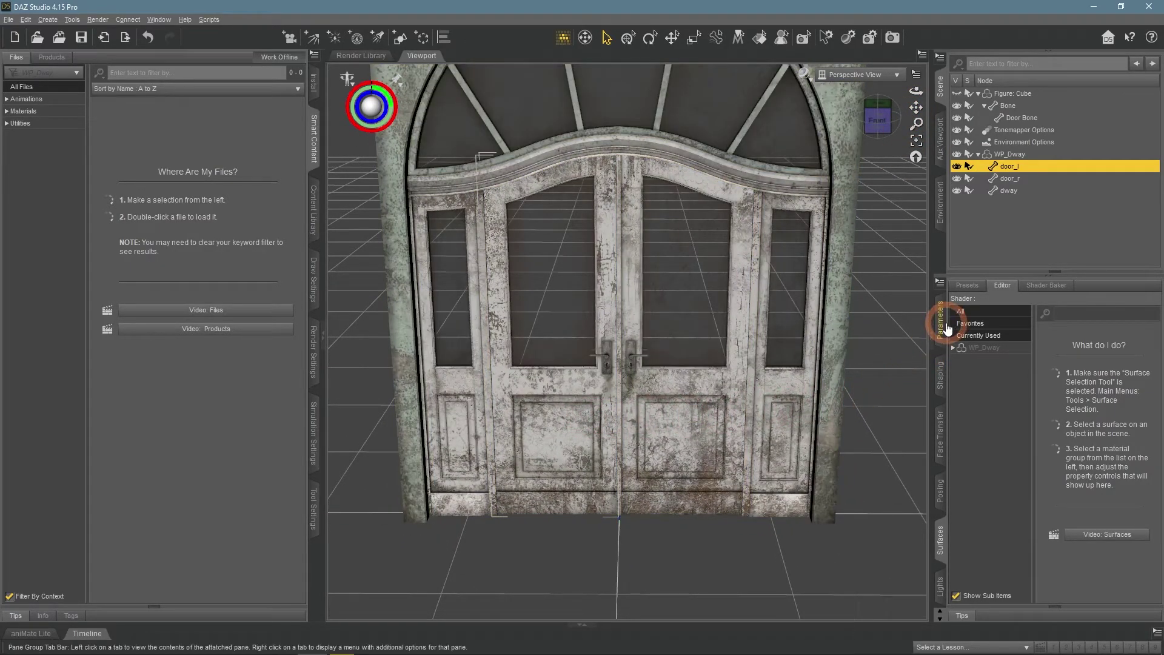
left_click(947, 328)
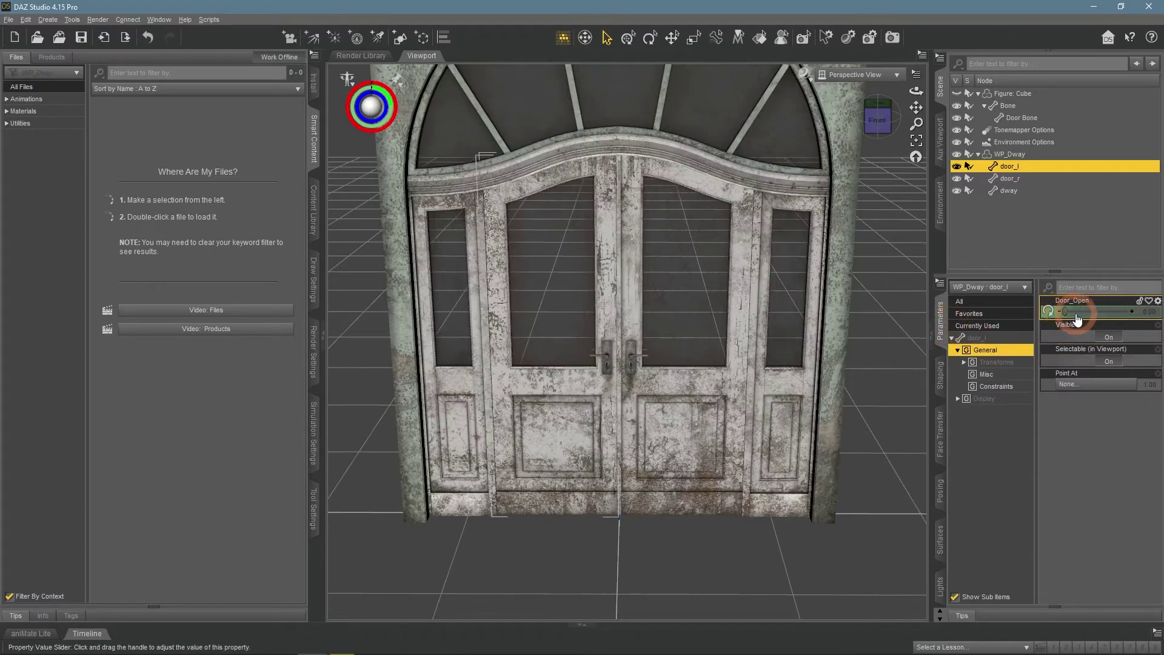
left_click_drag(1066, 311, 1031, 308)
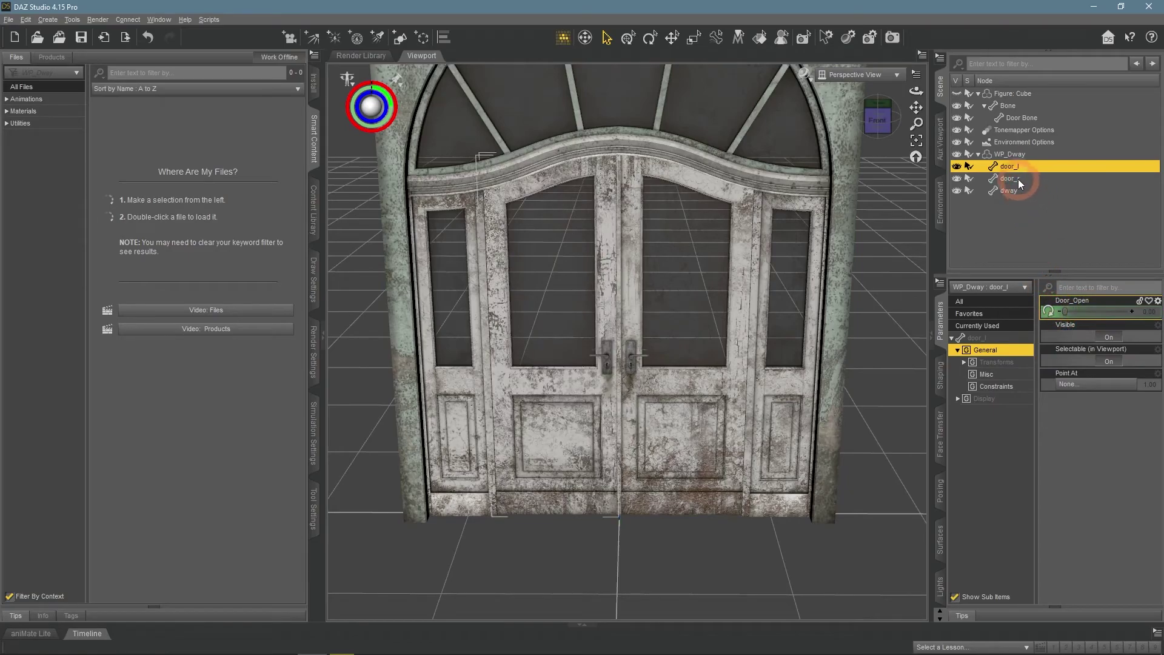
left_click(1018, 182)
left_click_drag(1111, 308, 1136, 308)
left_click(1008, 190)
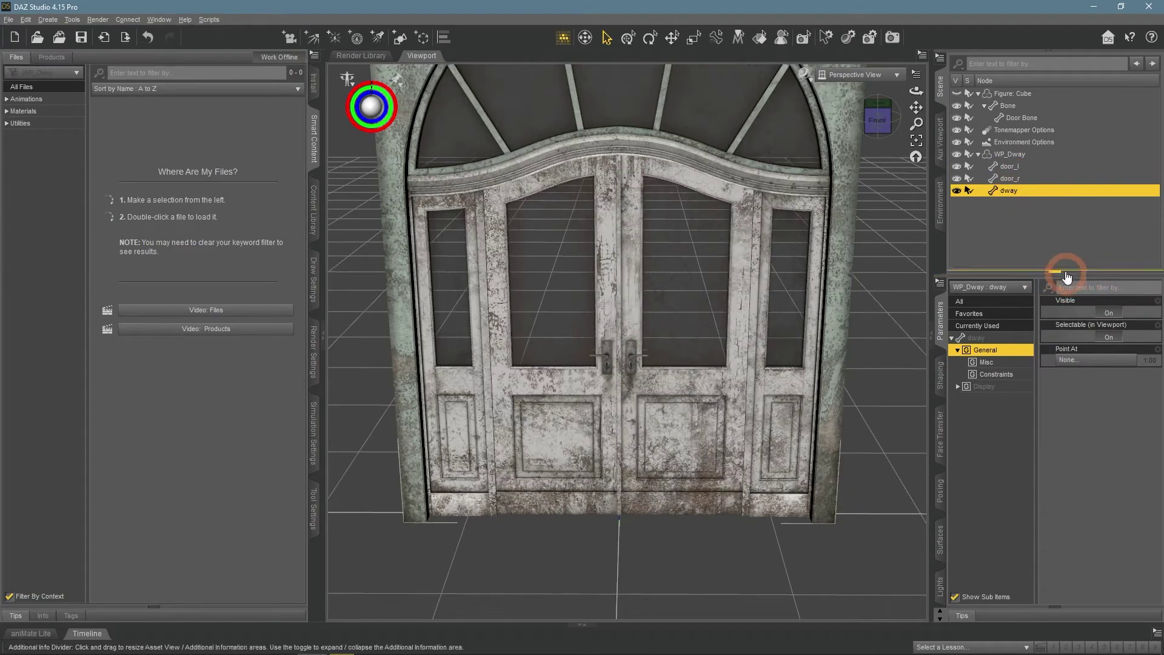
left_click(1009, 178)
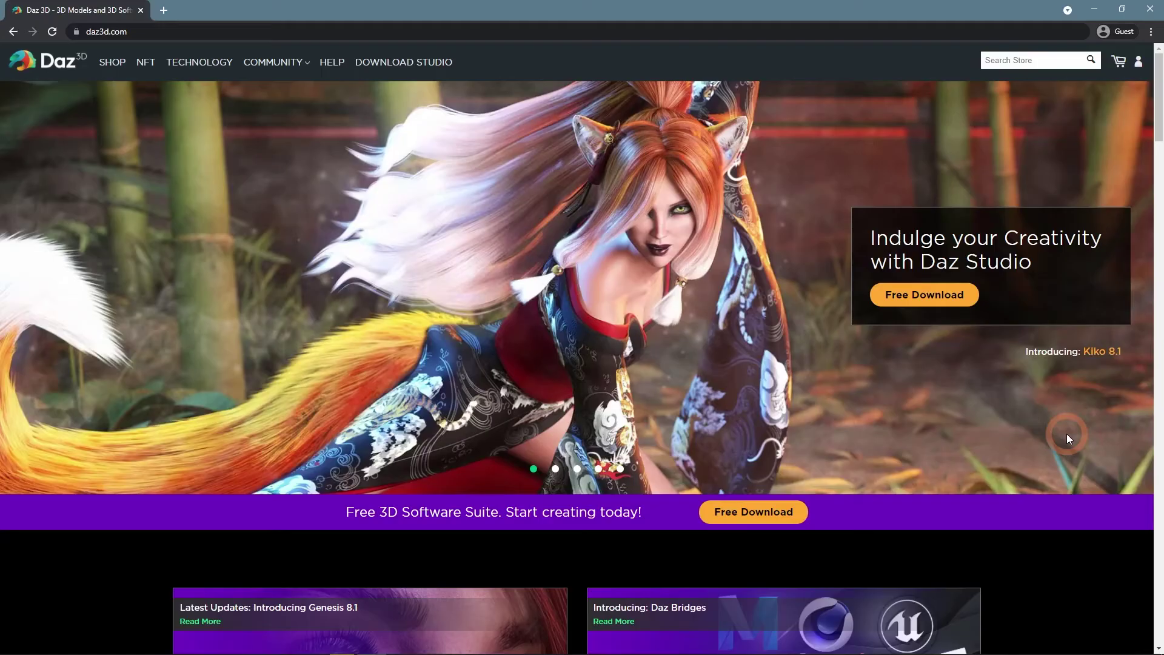
Step: Open the Daz 3D shop and go to the HAB Sci-Fi Living Quarters product page
scroll(1067, 434, "down", 4)
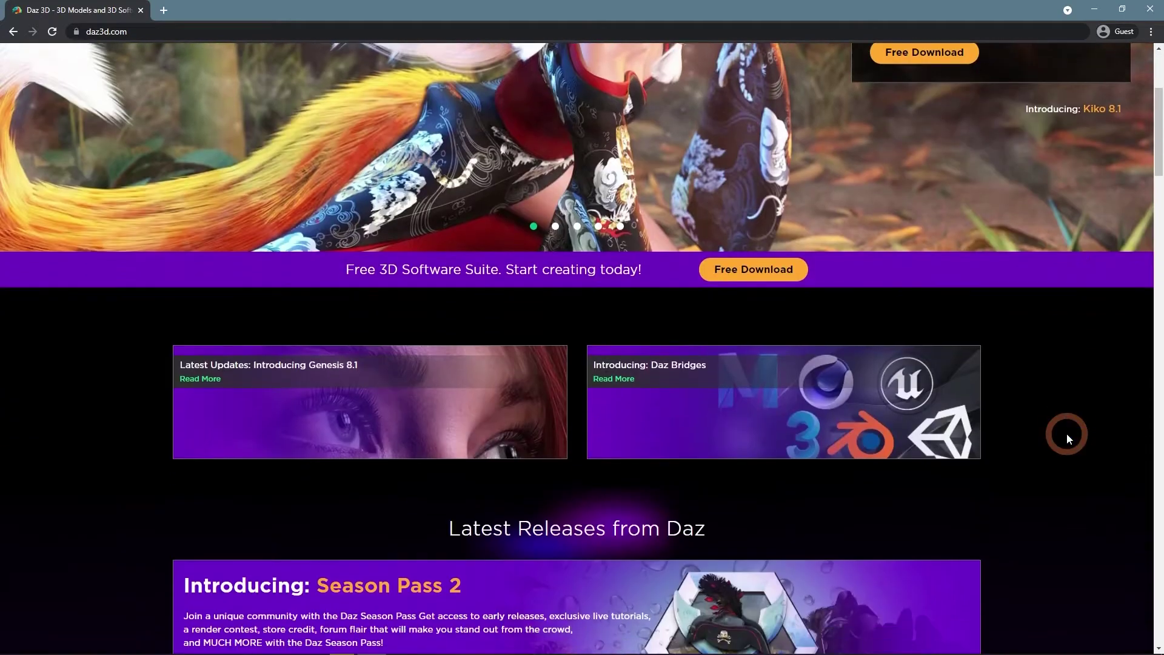
scroll(1067, 433, "down", 2)
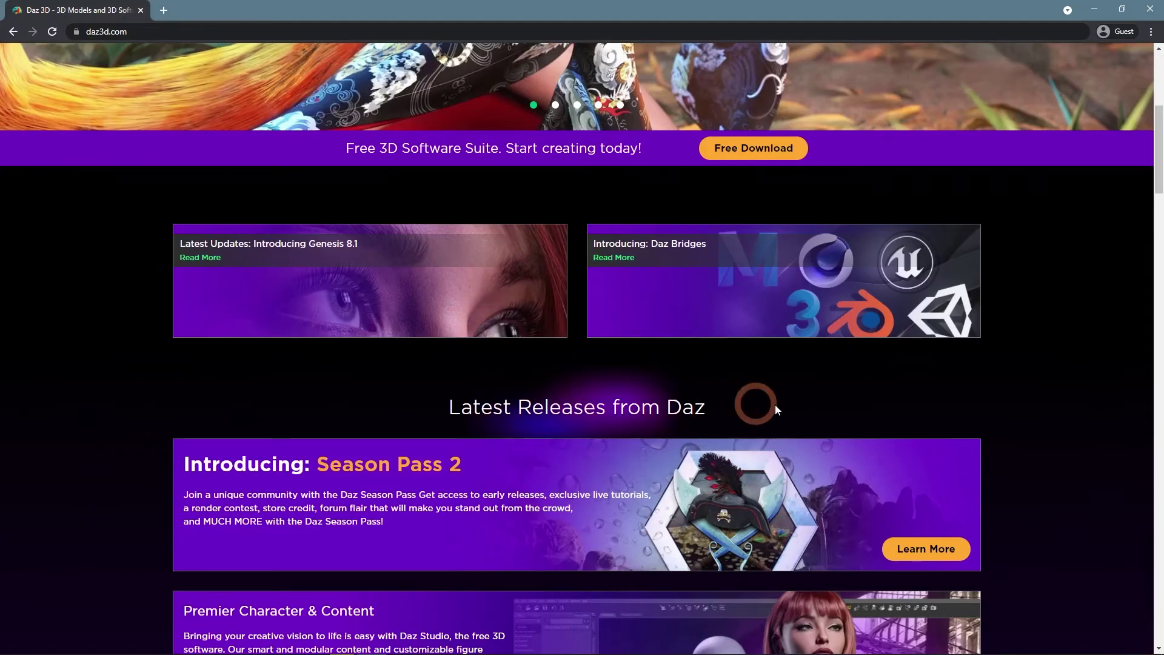
scroll(1030, 433, "up", 6)
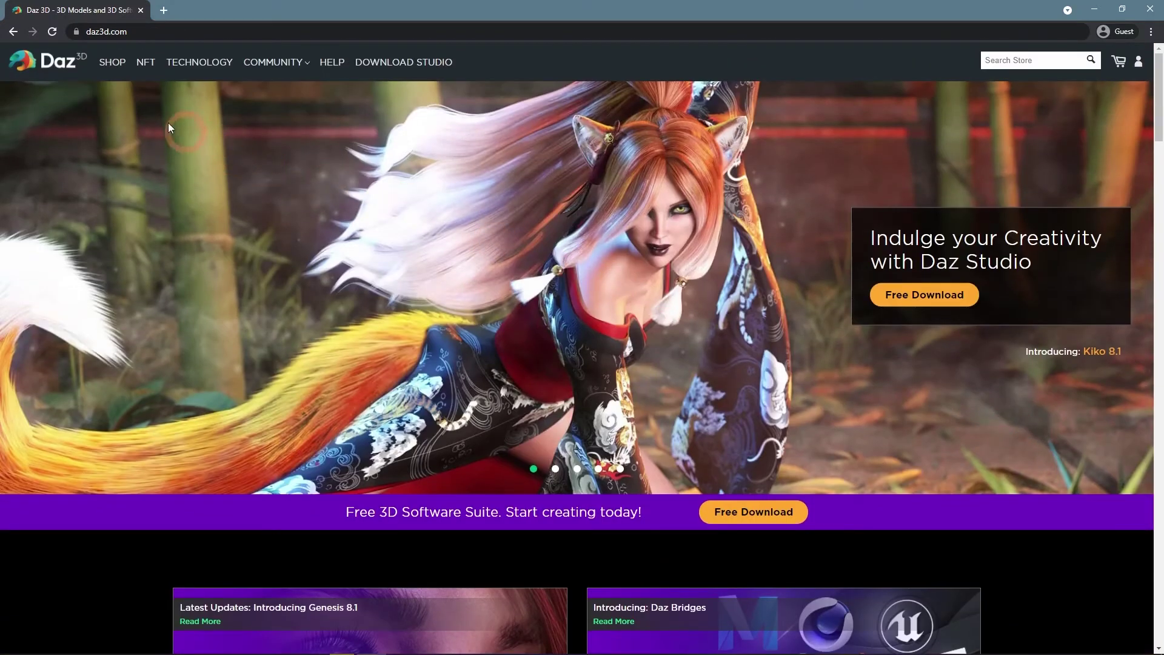
left_click(105, 63)
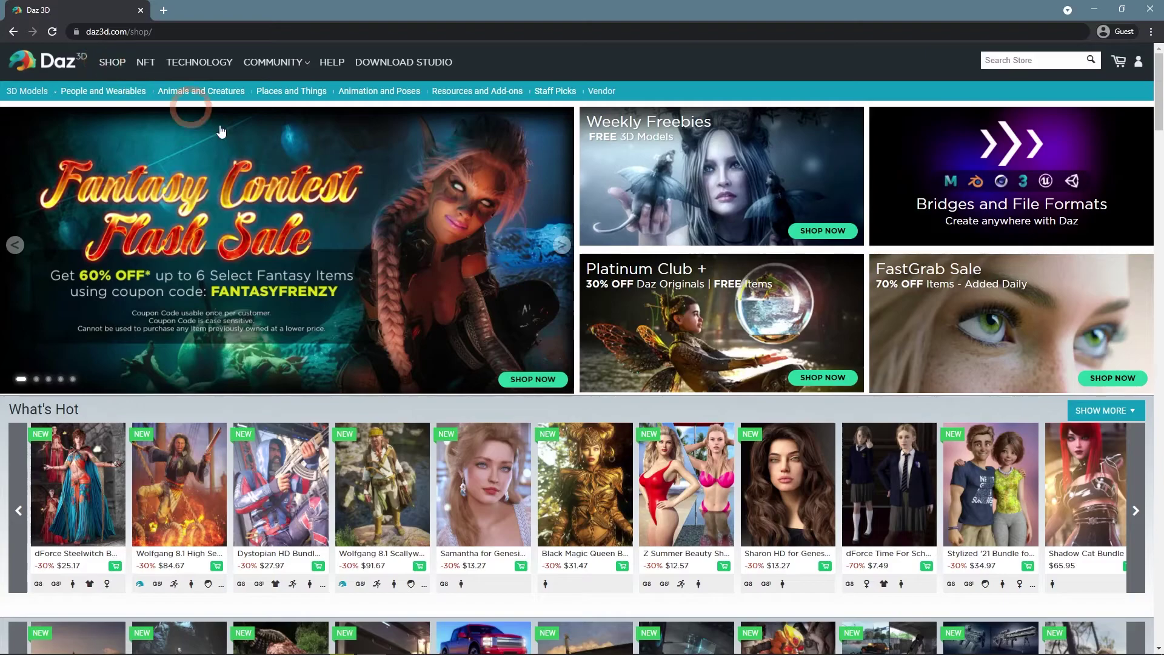
left_click(580, 398)
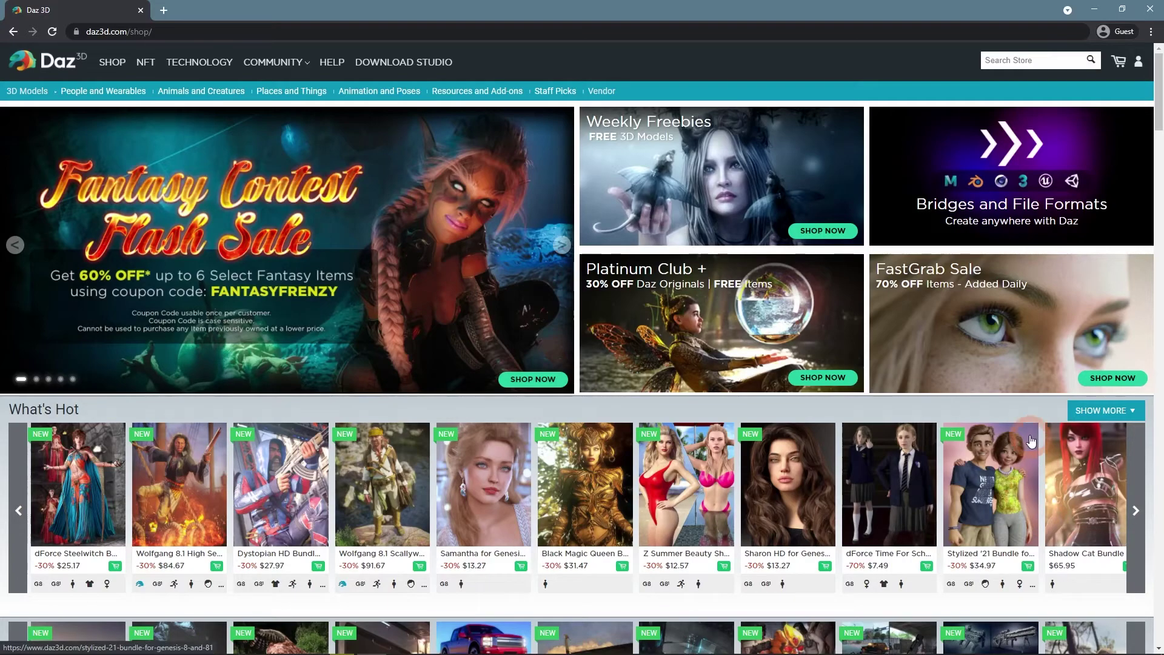
left_click(1020, 410)
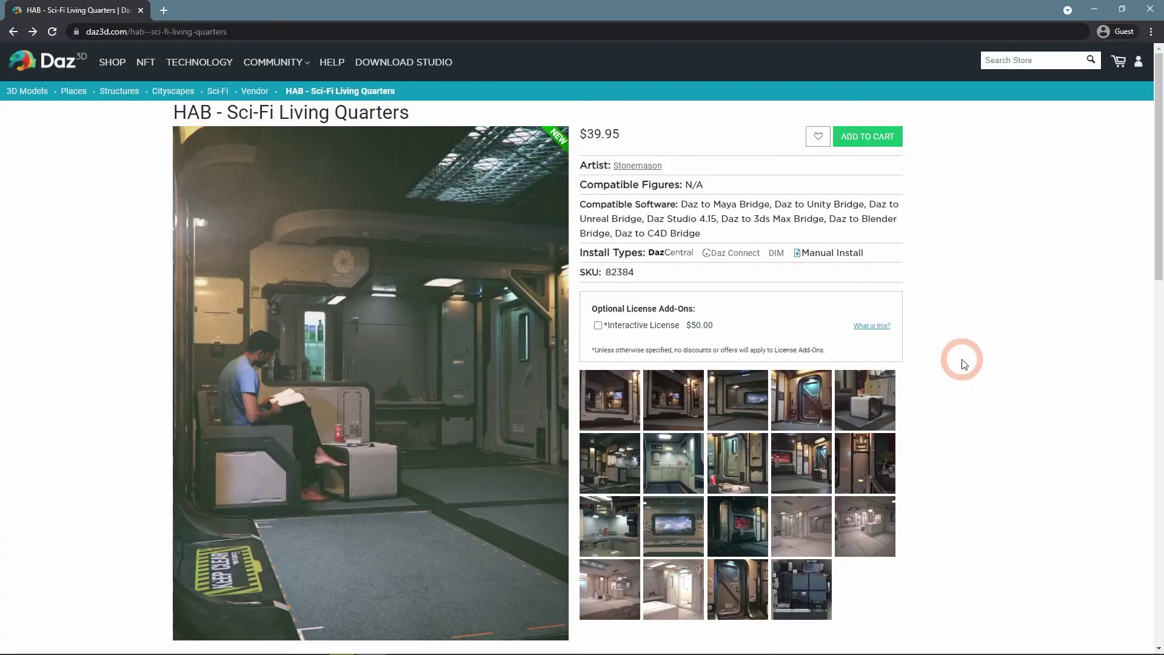
Step: Enlarge the HAB Sci-Fi Living Quarters gallery and page through its images to the galaxy poster
left_click(425, 260)
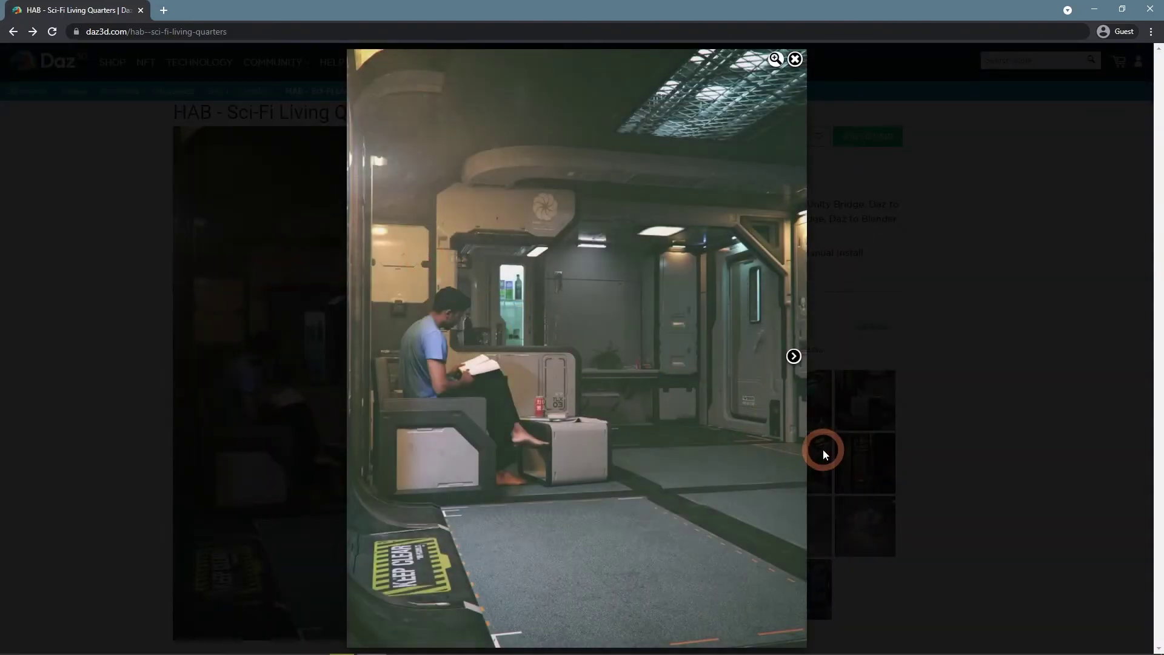
left_click(793, 356)
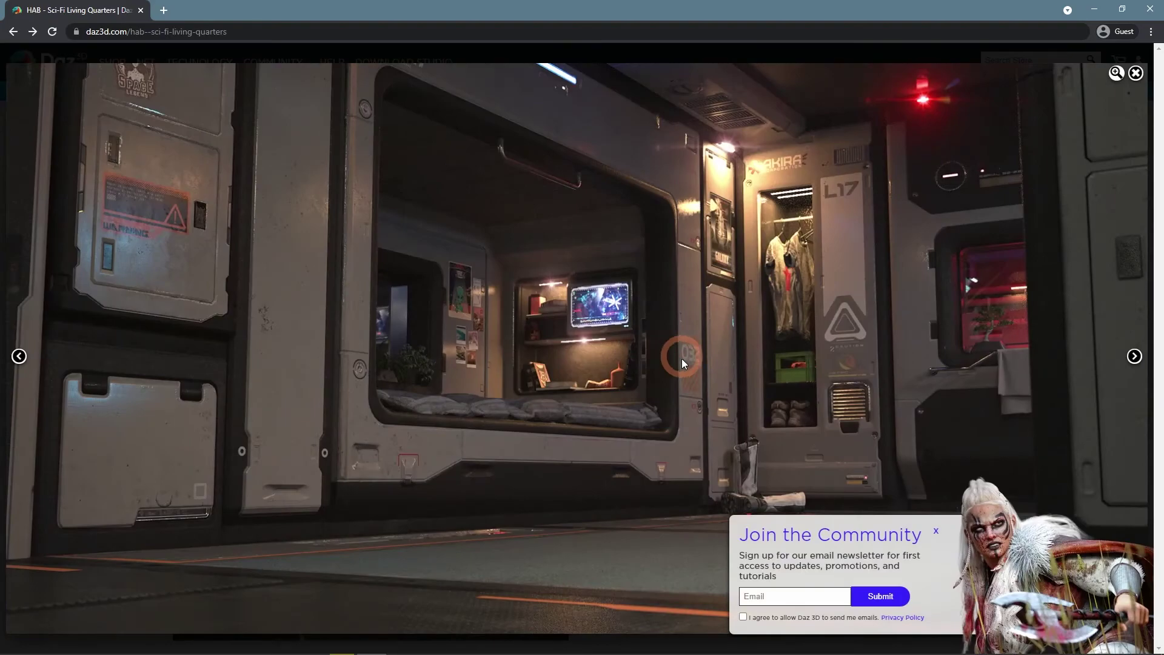
left_click(936, 533)
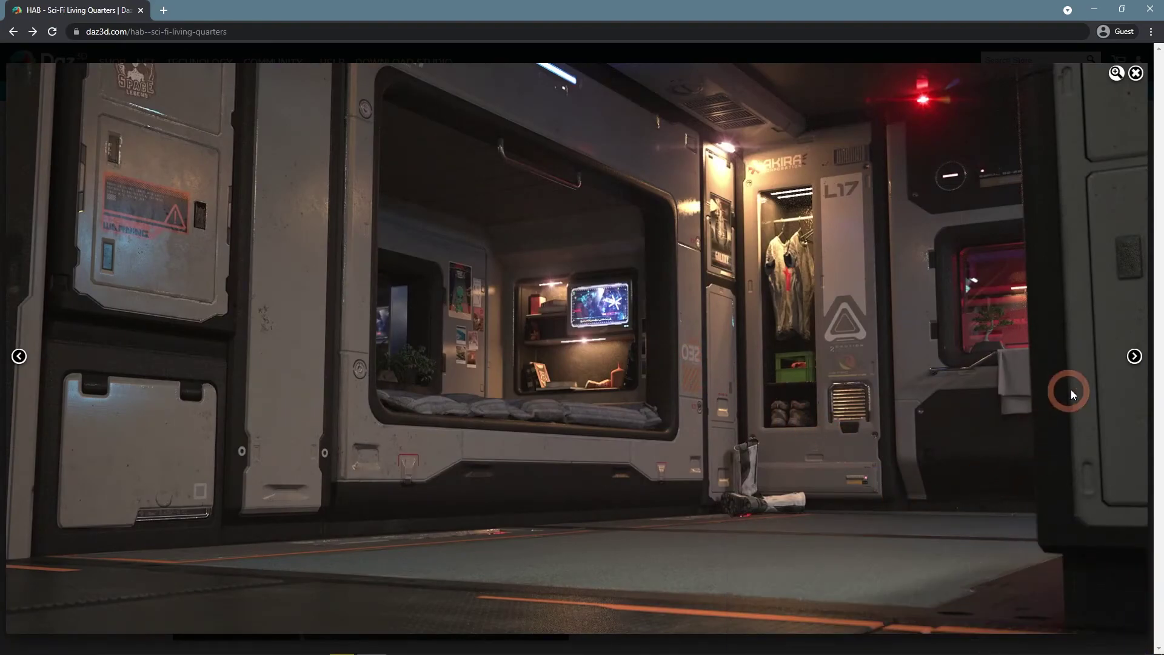
left_click(1134, 356)
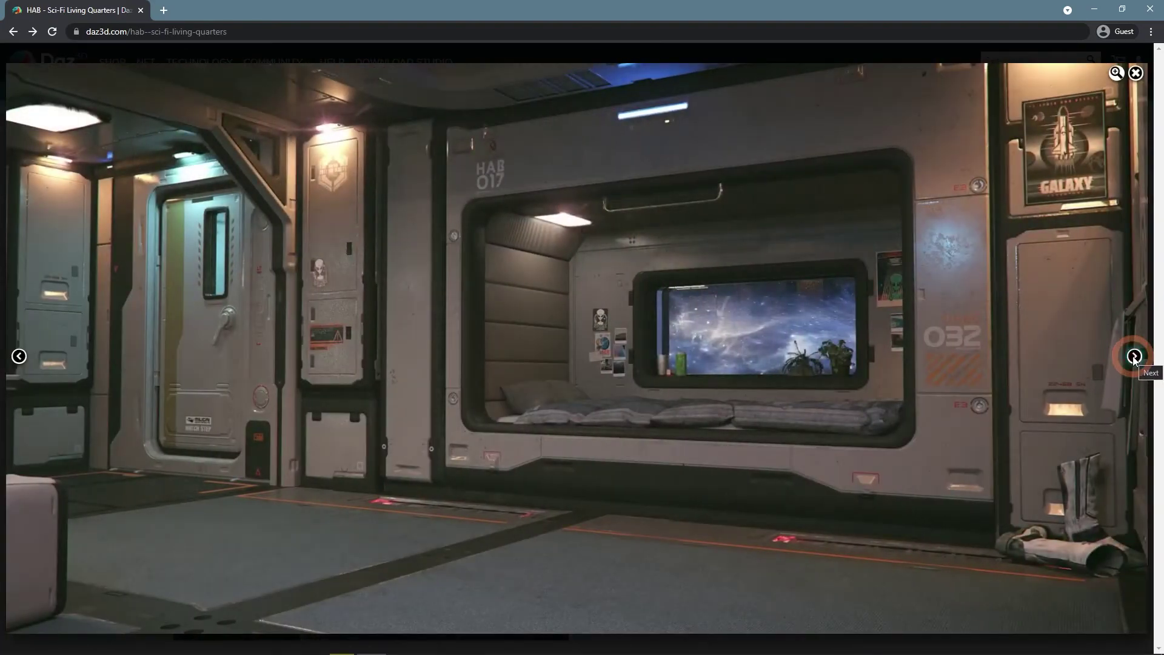
left_click(1135, 357)
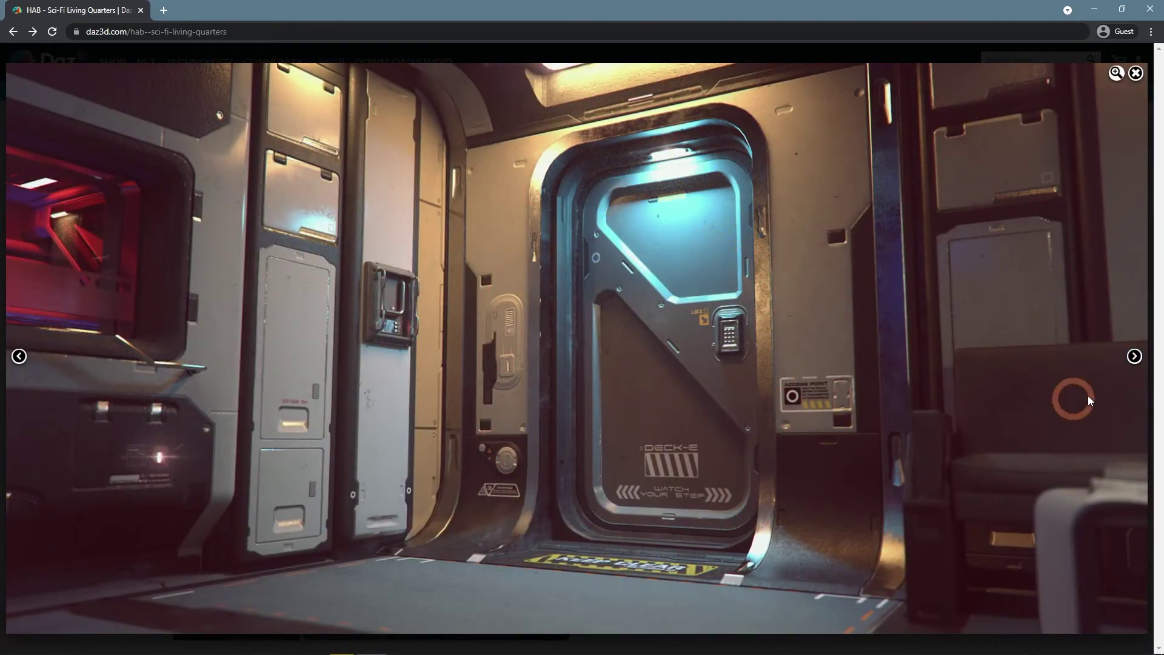
left_click(1135, 357)
left_click(1134, 356)
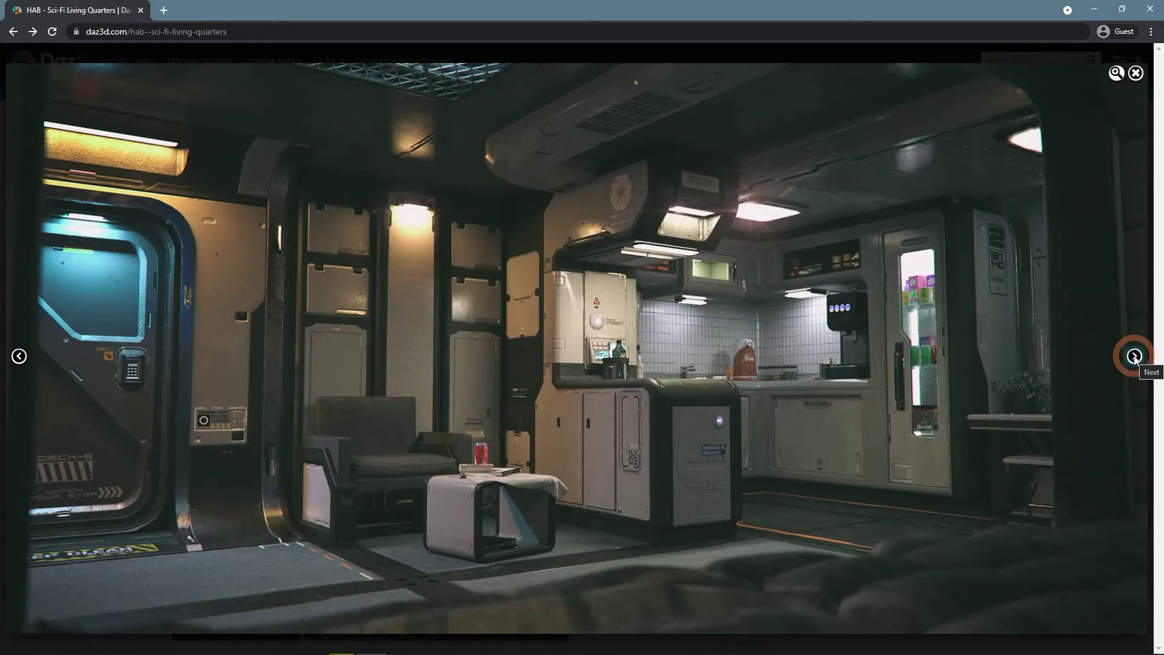
left_click(1134, 356)
left_click(1134, 357)
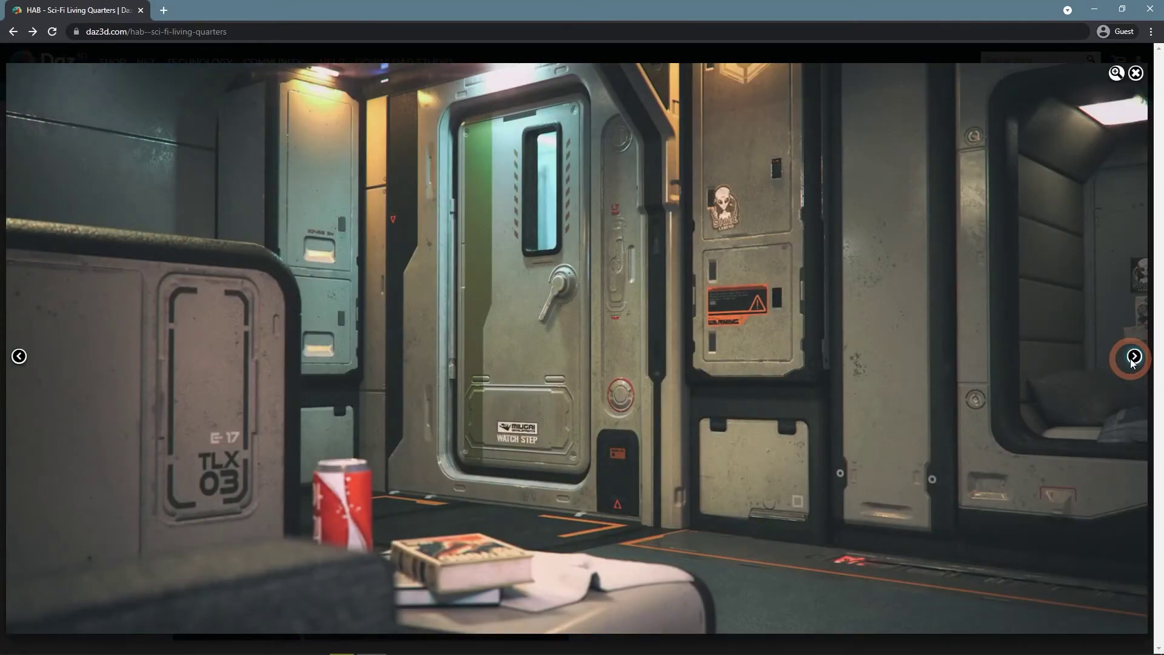
left_click(1134, 356)
left_click(1134, 356)
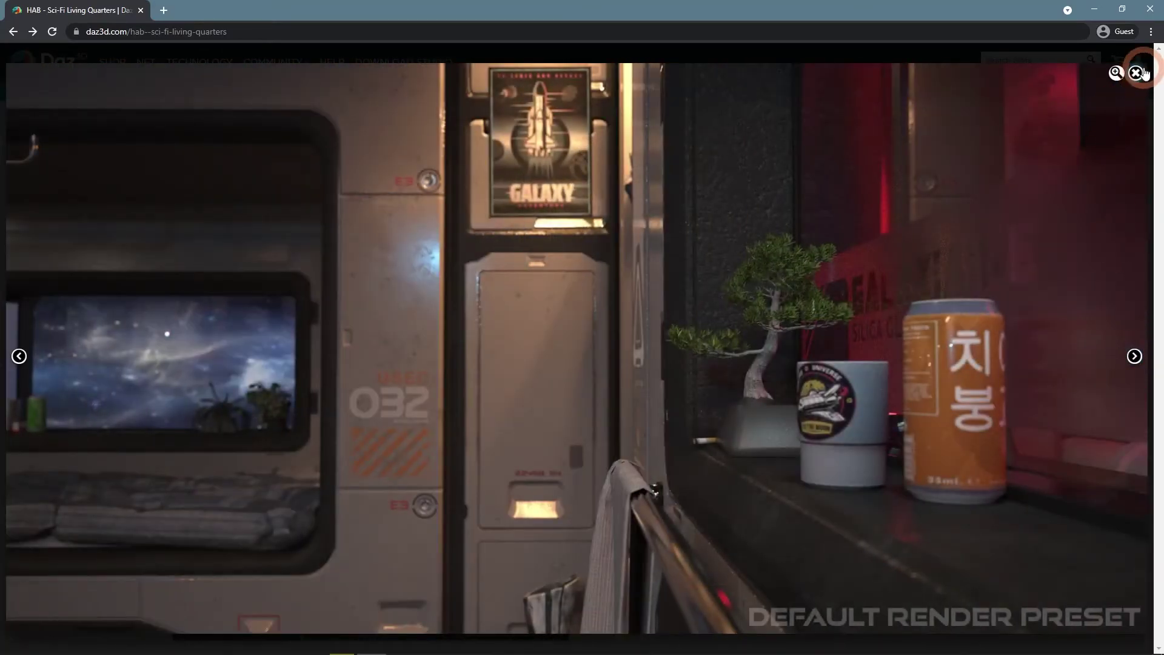
left_click(1136, 72)
Step: Enlarge the last gallery image, step back to the wireframe interior, then go to The Cozy Room page
scroll(1042, 242, "down", 2)
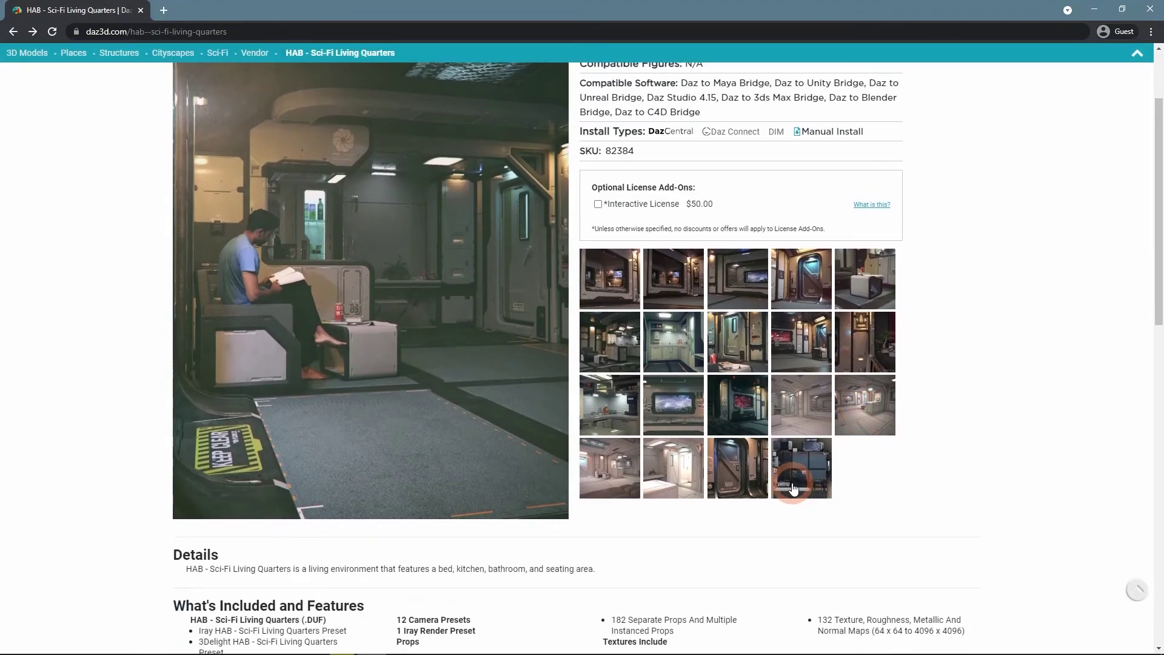
left_click(793, 488)
left_click(359, 357)
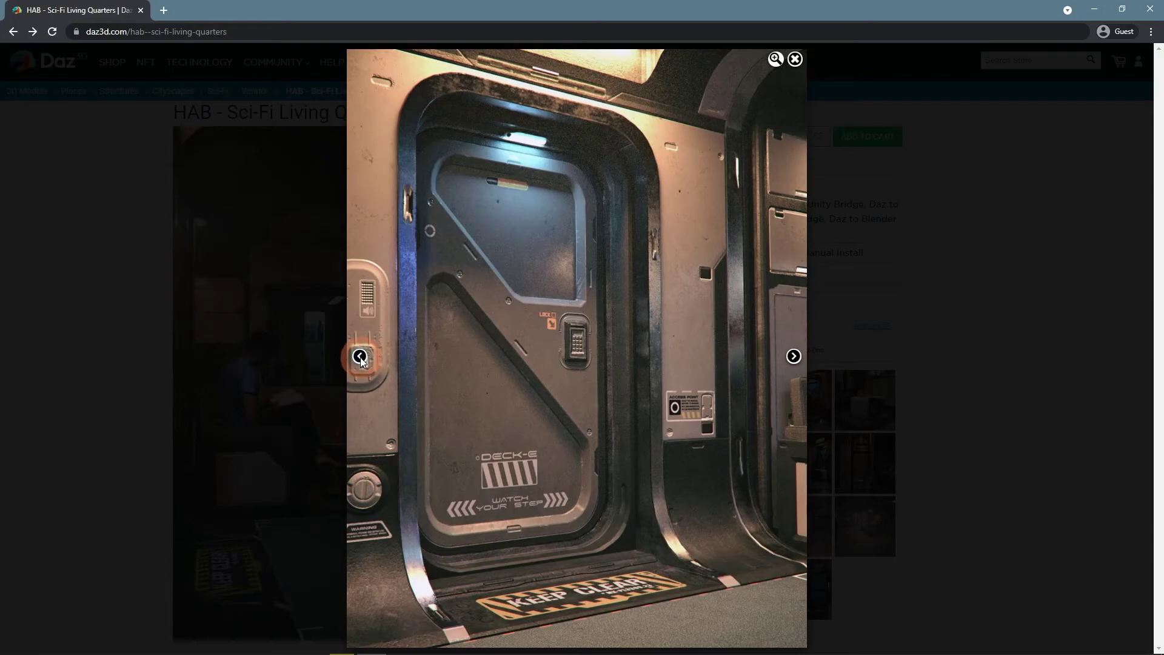
left_click(360, 358)
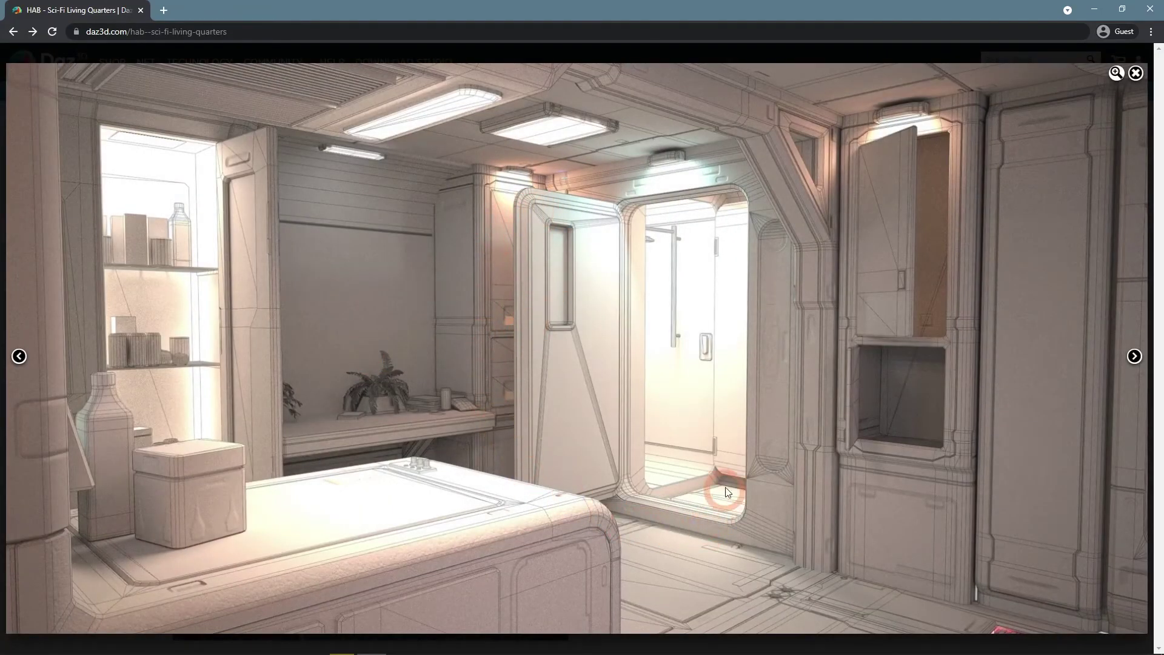
left_click(1034, 235)
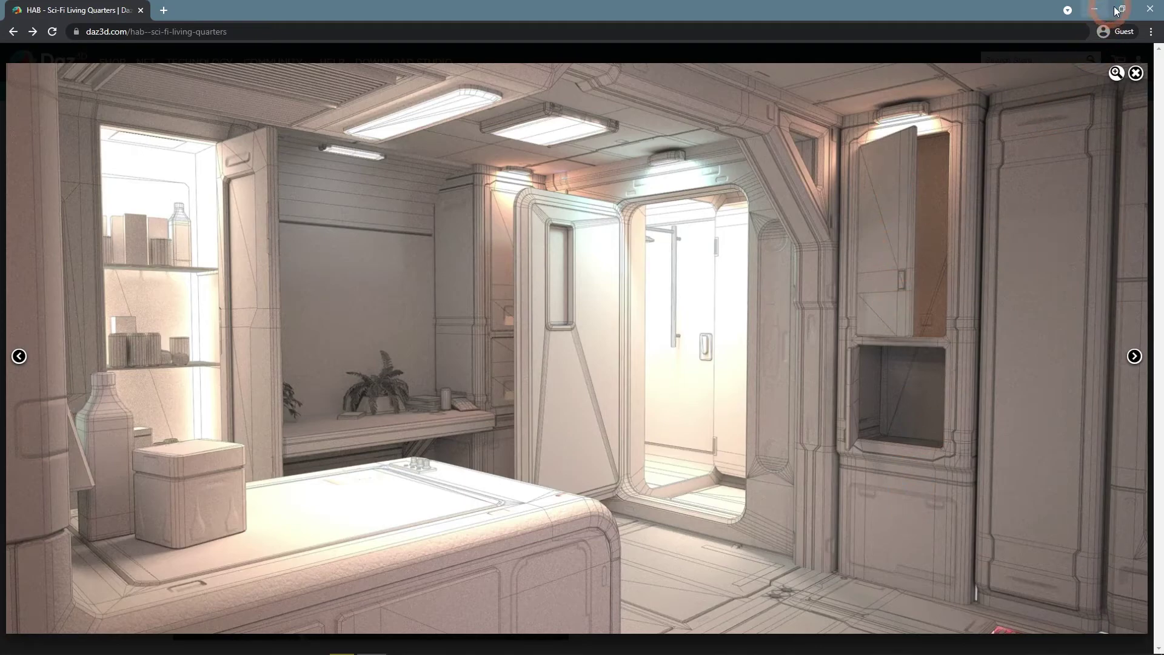
left_click(1147, 12)
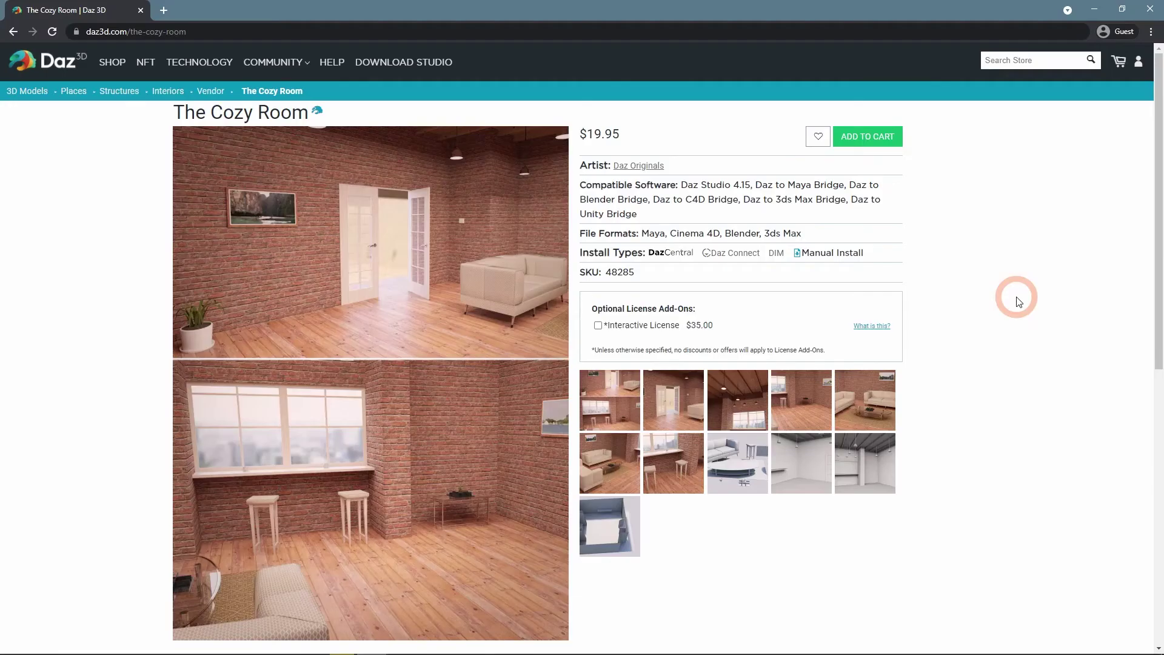
Step: Enlarge The Cozy Room gallery and page through its images to the sofa view
left_click(1018, 364)
left_click(453, 300)
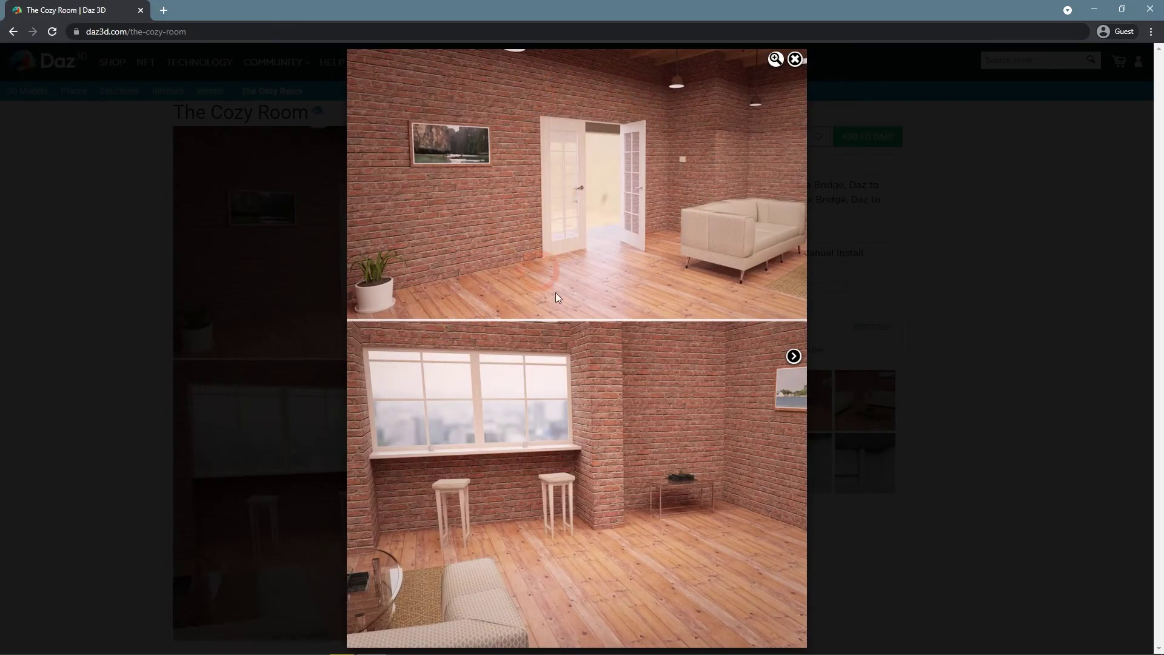
left_click(792, 357)
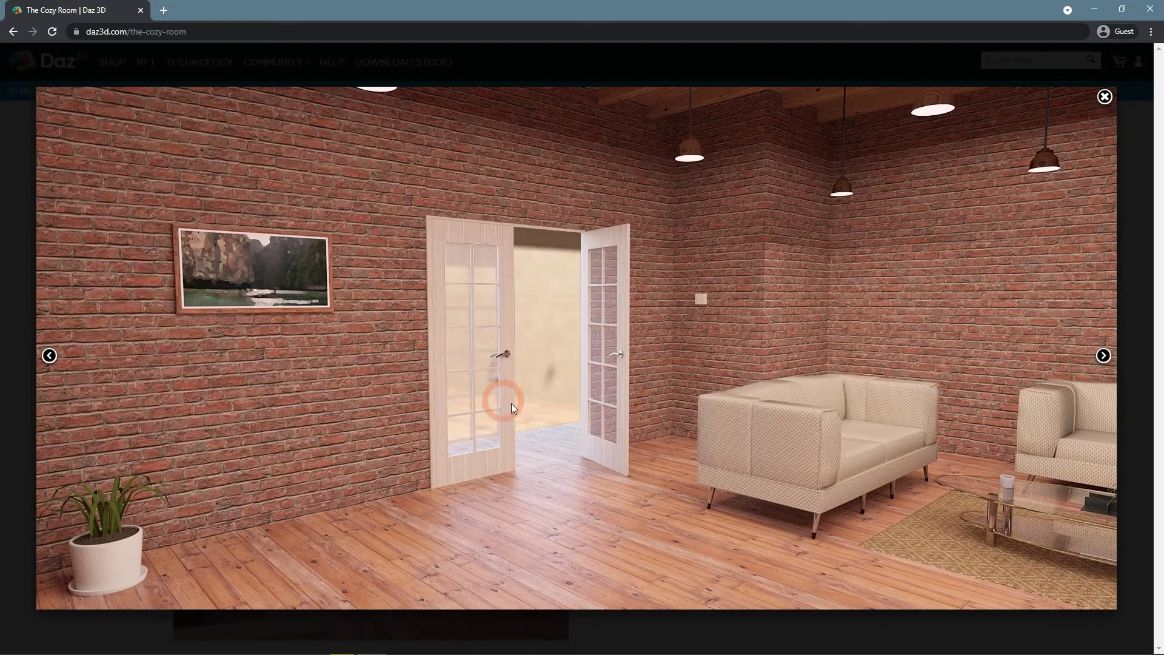
left_click(1103, 356)
left_click(1104, 360)
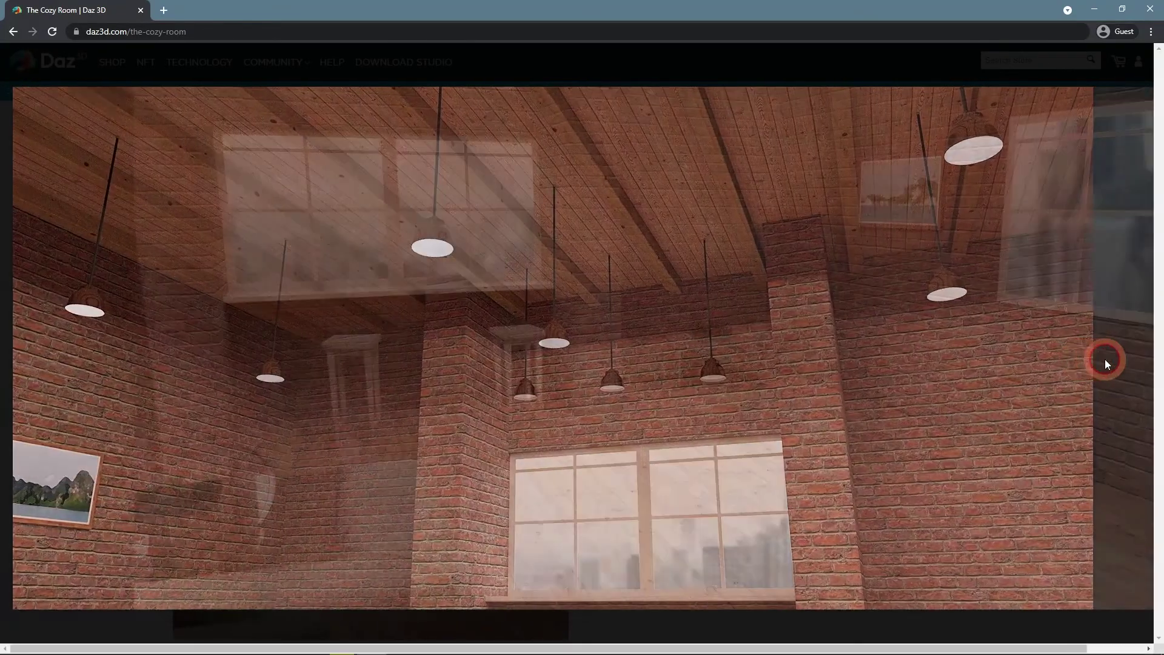
left_click(1104, 360)
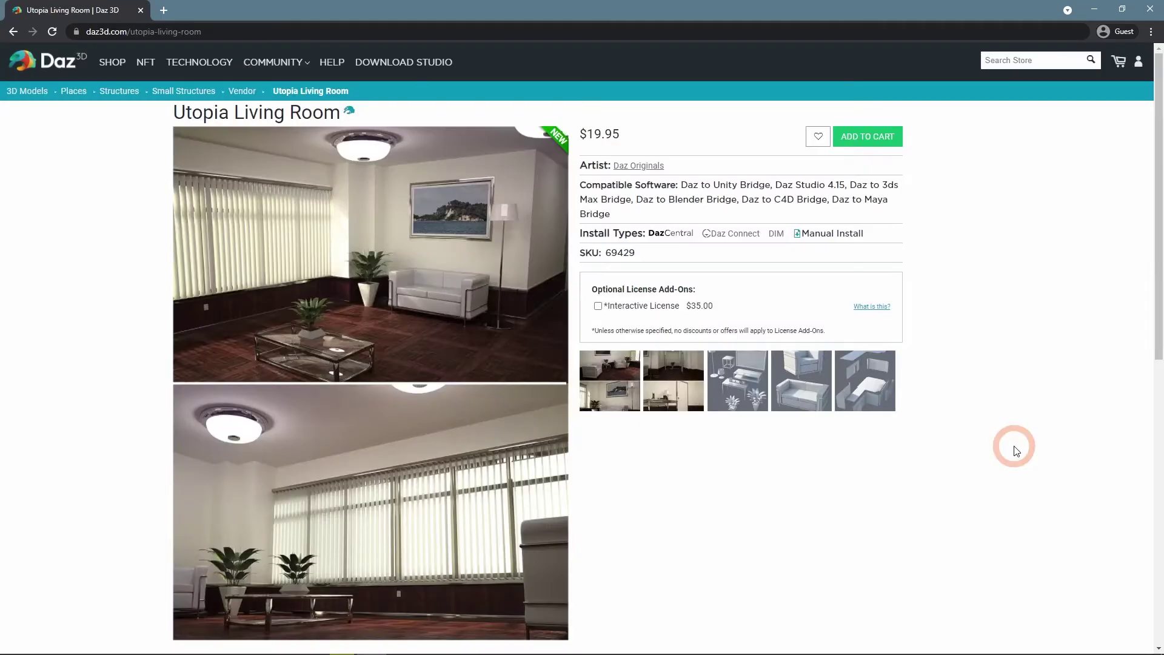
Step: Page through the enlarged Utopia Living Room gallery to the exploded walls and floor render
left_click(653, 390)
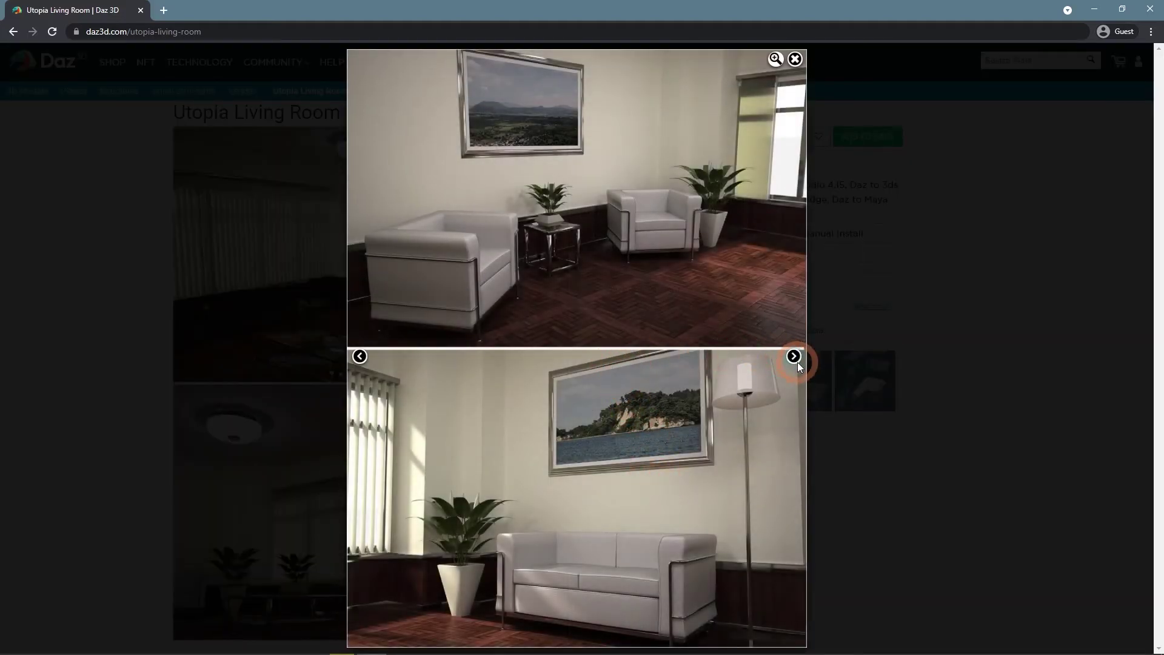
left_click(797, 362)
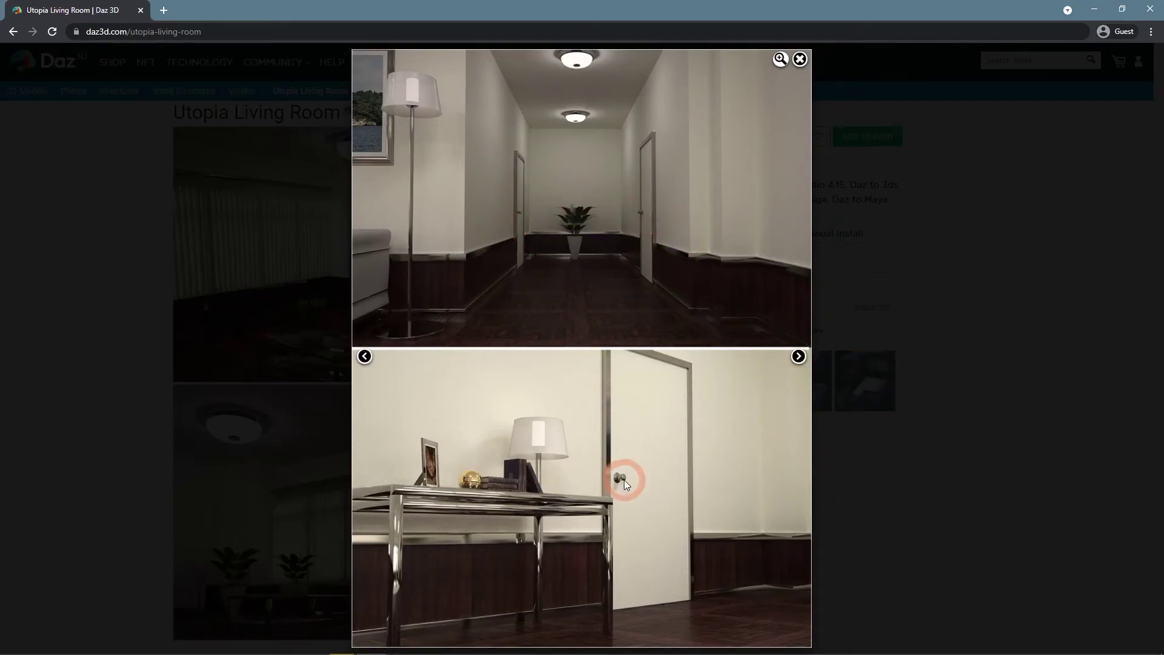
left_click(801, 359)
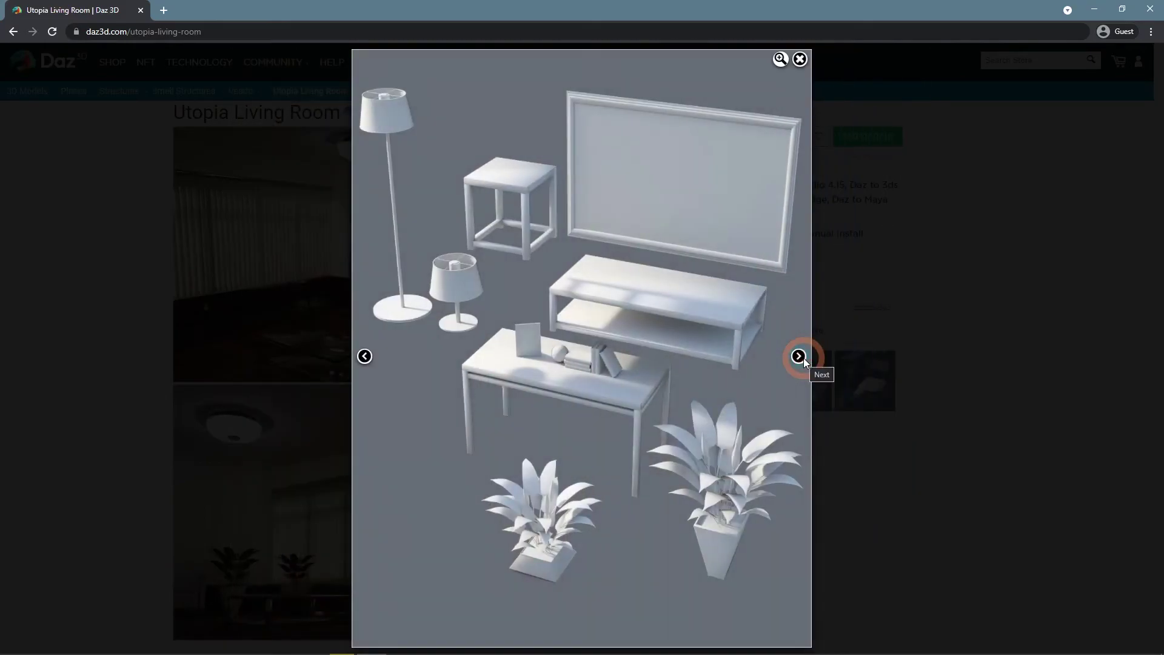
left_click(803, 358)
left_click(799, 357)
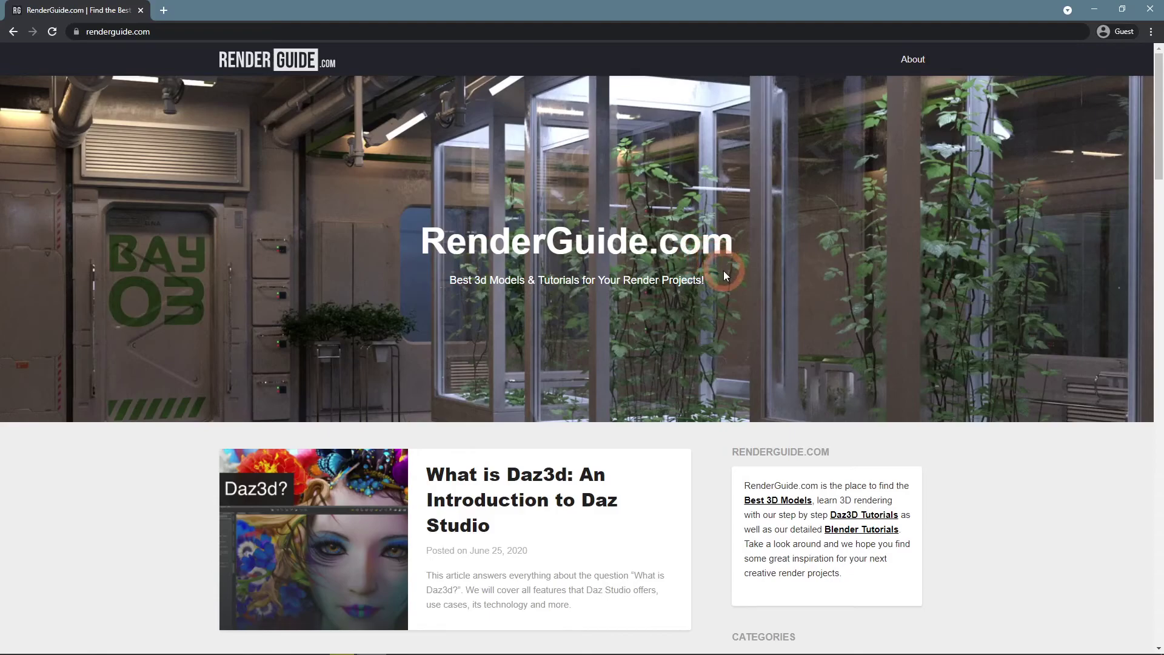
Step: Scroll to Categories on RenderGuide.com and open Daz3d Tutorials
scroll(731, 378, "down", 6)
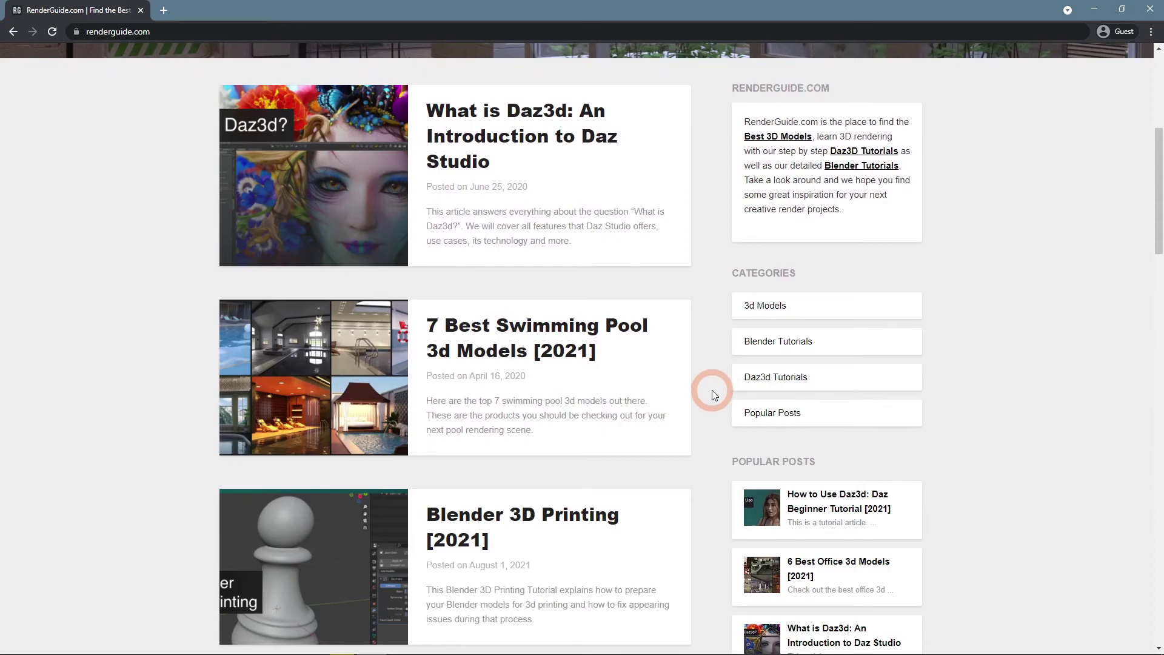
scroll(713, 394, "down", 2)
left_click(790, 255)
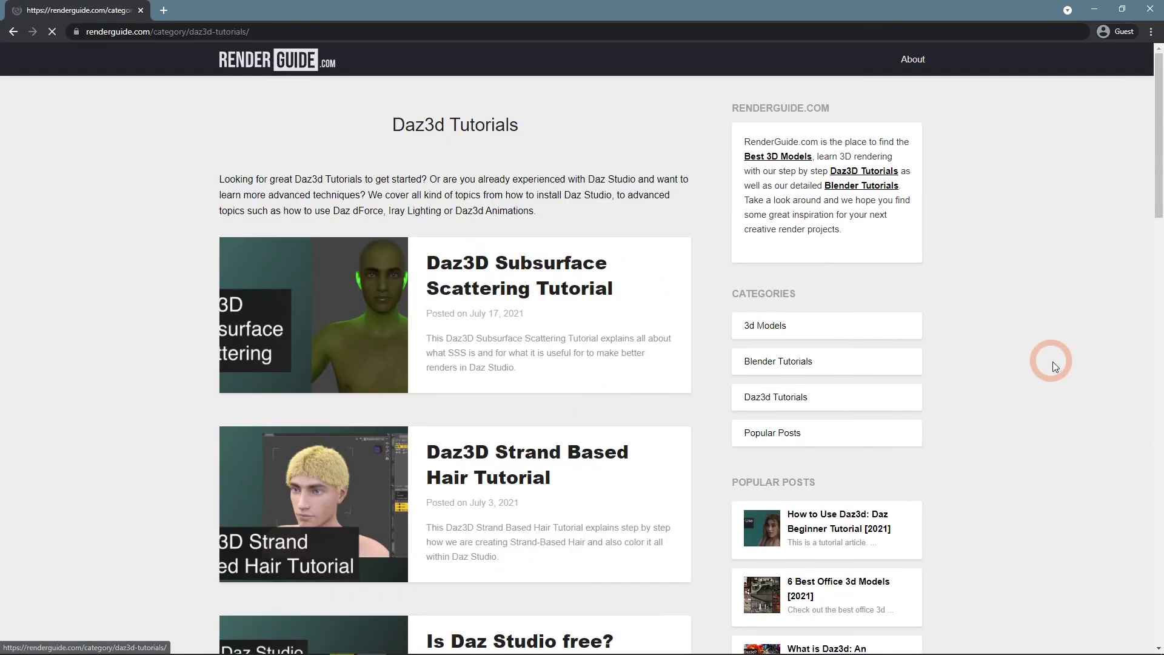
scroll(1039, 370, "down", 6)
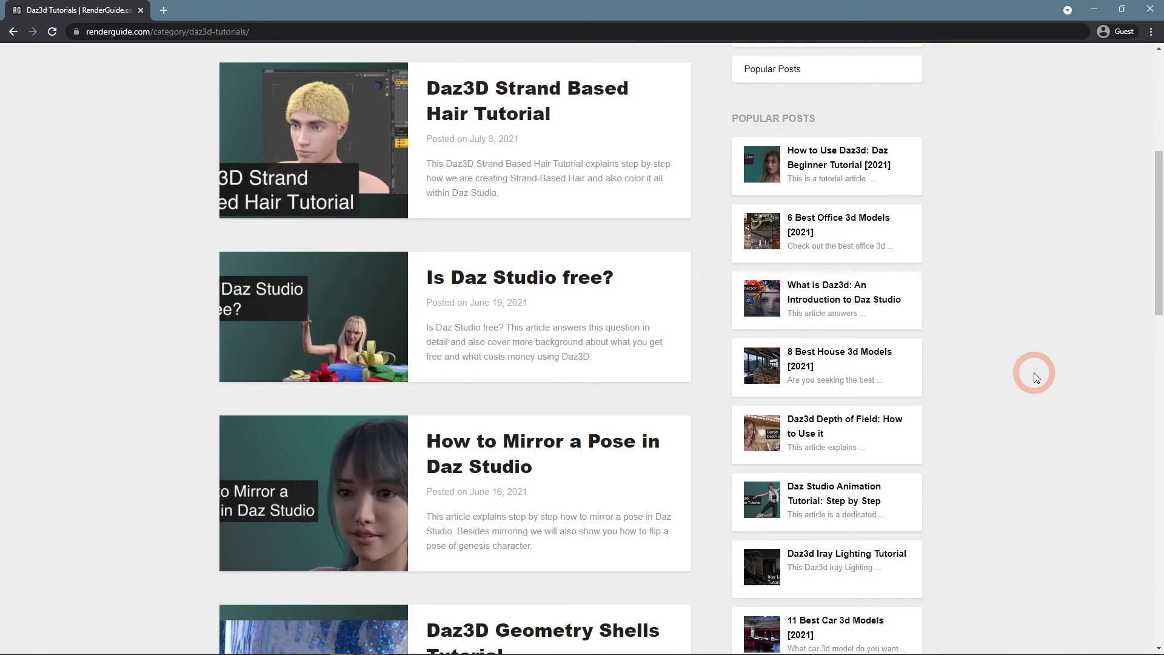
scroll(1035, 372, "down", 2)
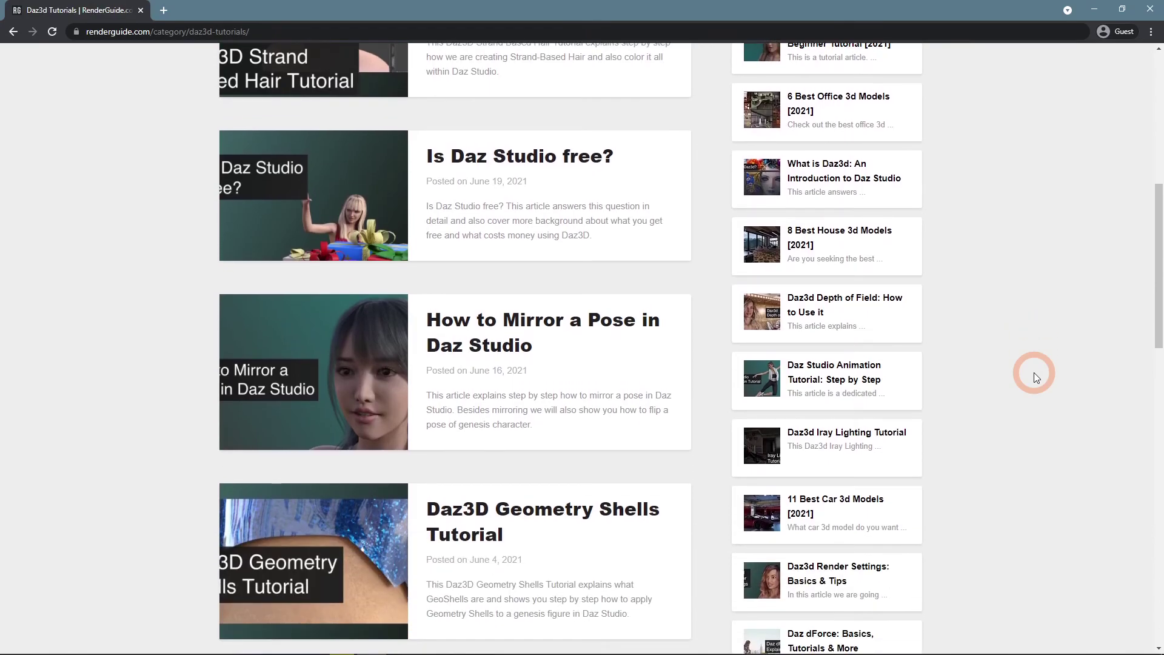
Step: Return to the door-rigging article and scroll down to its Joint Editor section
key("alt+Left")
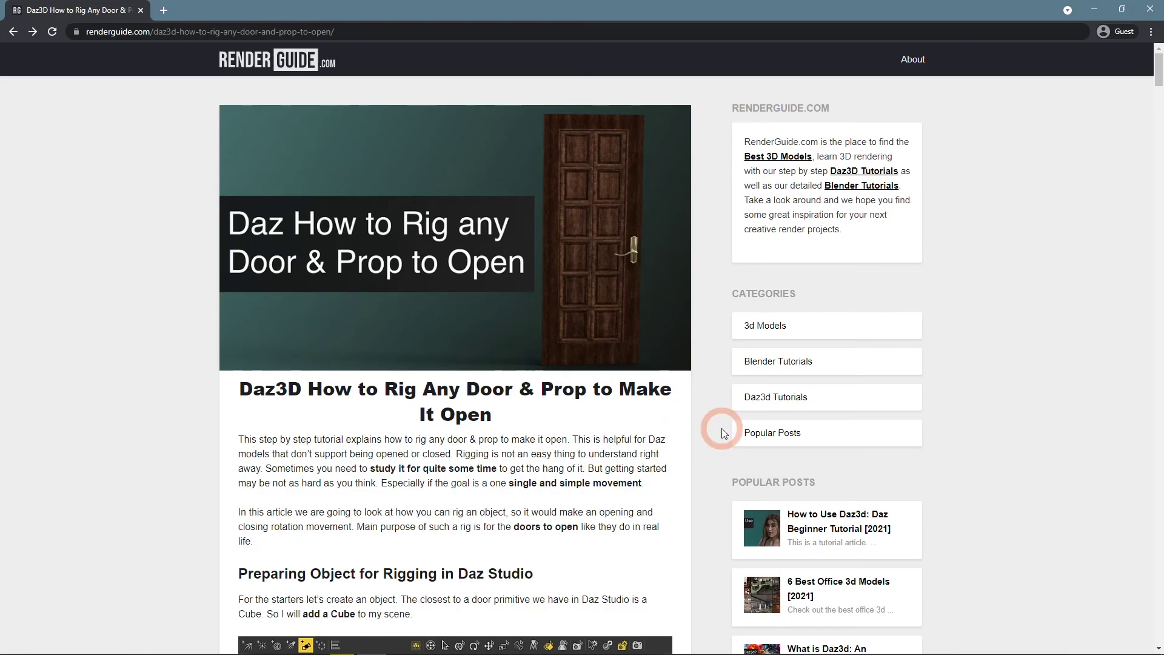
scroll(722, 428, "down", 7)
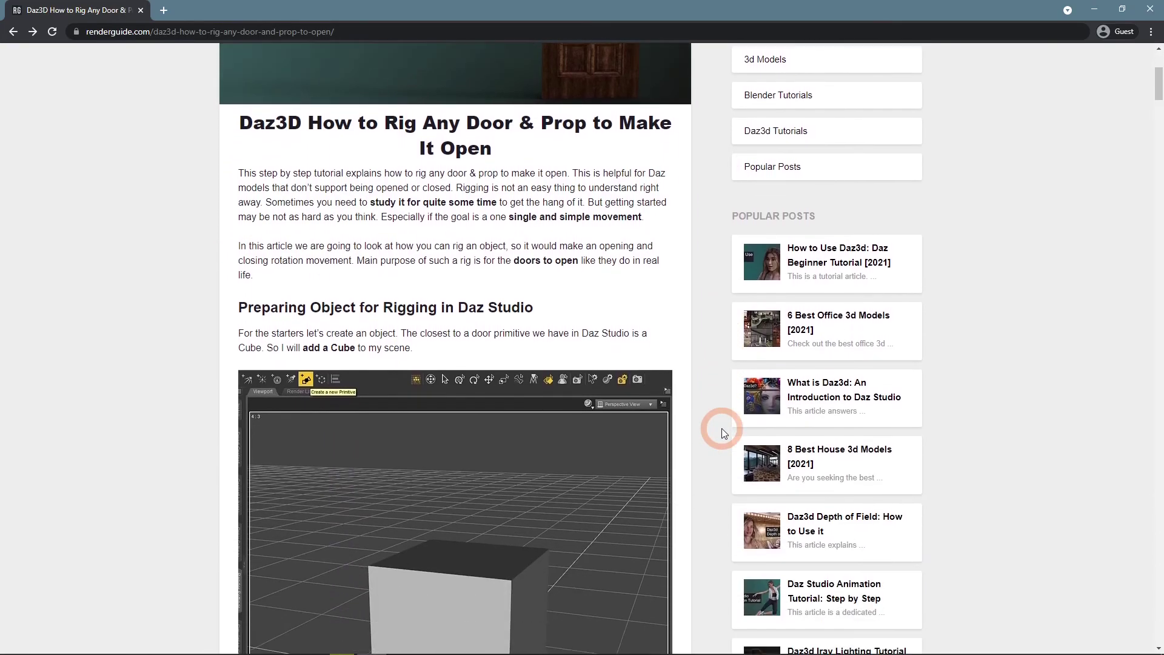
scroll(721, 428, "down", 11)
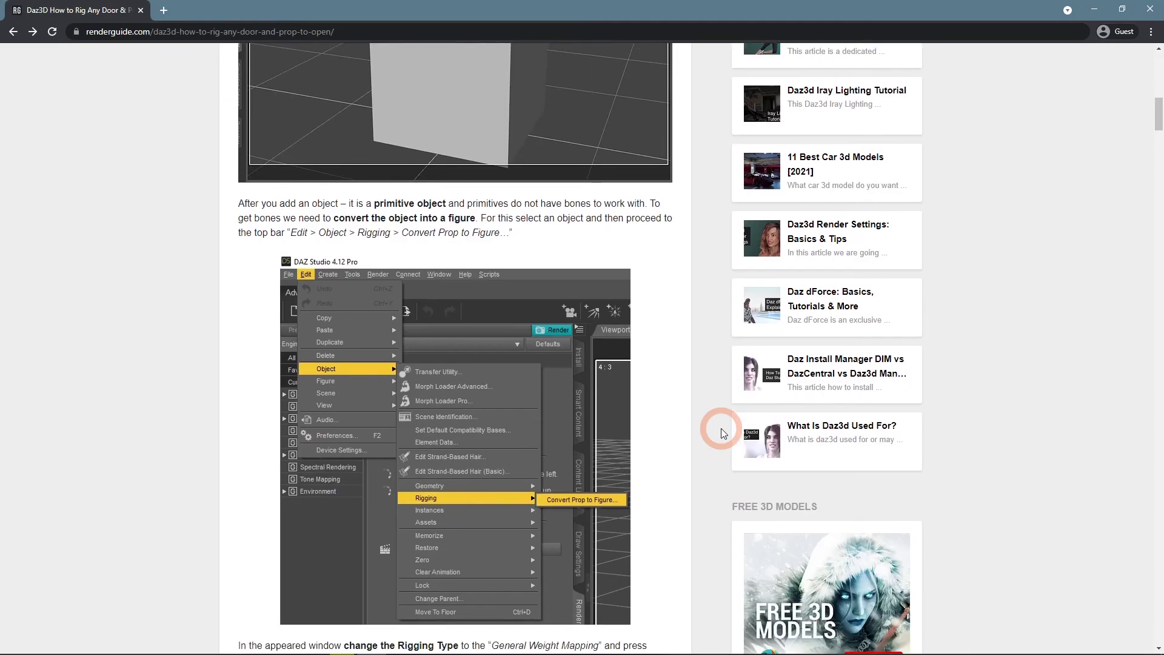
scroll(721, 428, "down", 17)
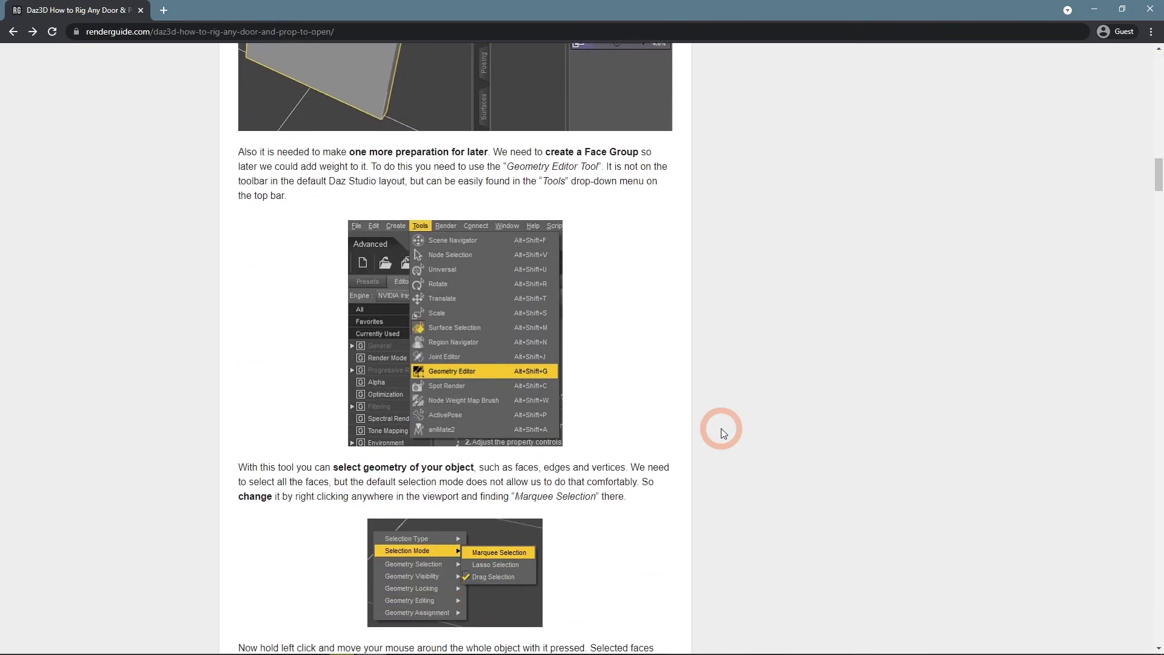
scroll(721, 428, "down", 20)
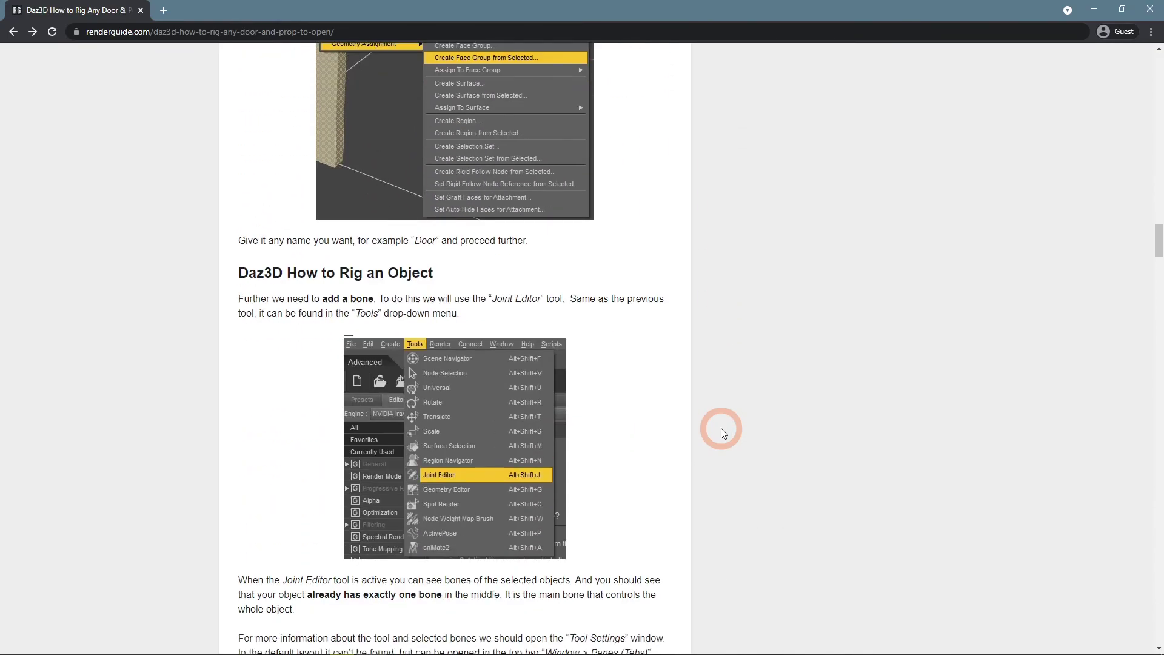